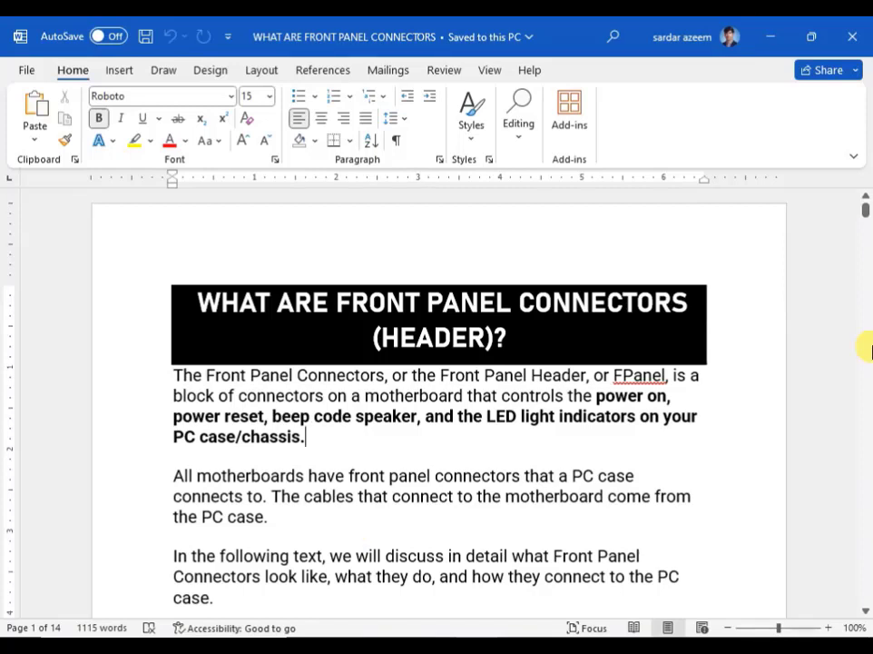
# Switch the ribbon to the Review tab for the front-panel-connectors article.
pyautogui.click(444, 71)
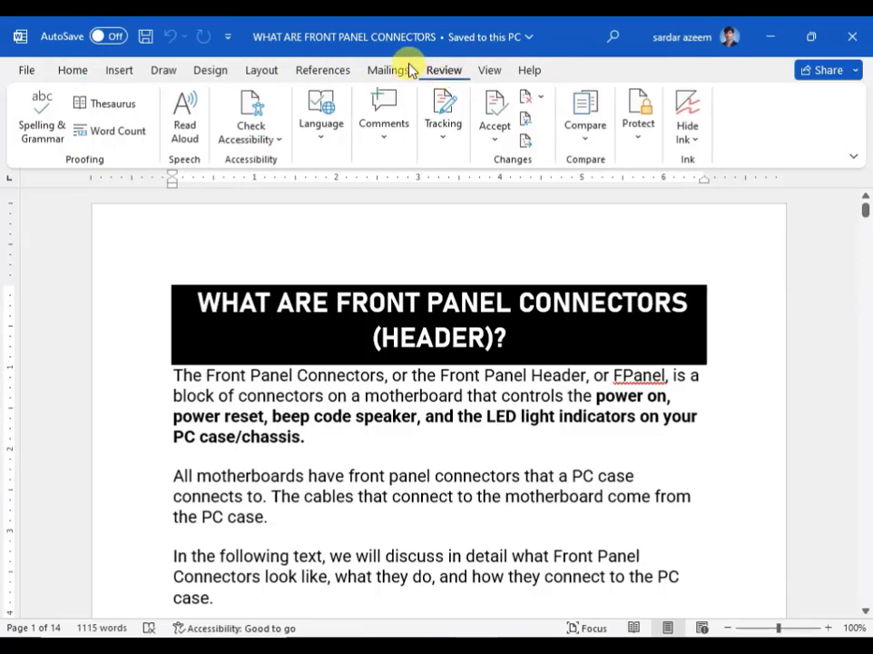
# Run Spelling & Grammar, ignoring FPanel and F_Panel and lowercasing On in the Read the Labels line.
pyautogui.click(40, 119)
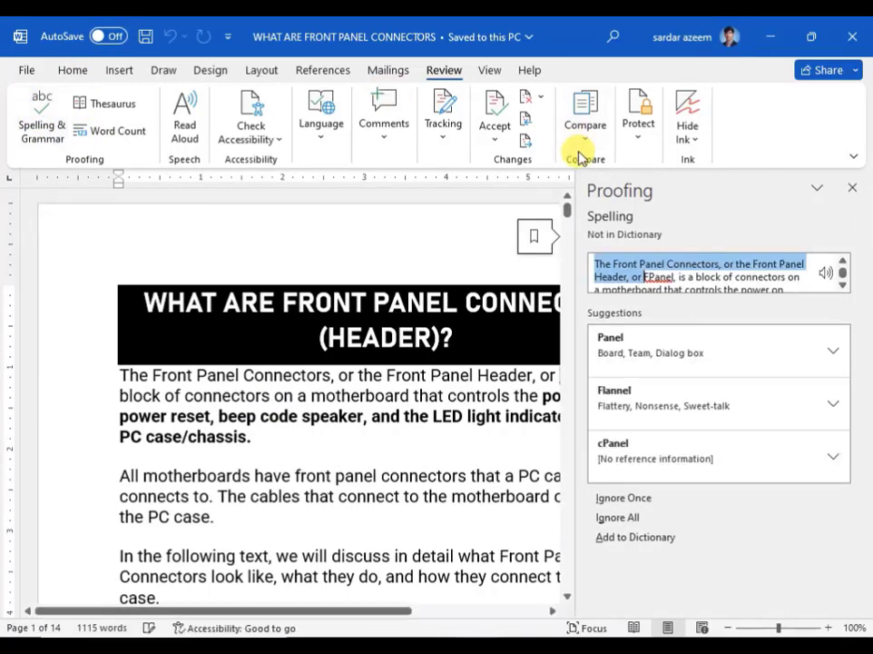
pyautogui.click(849, 188)
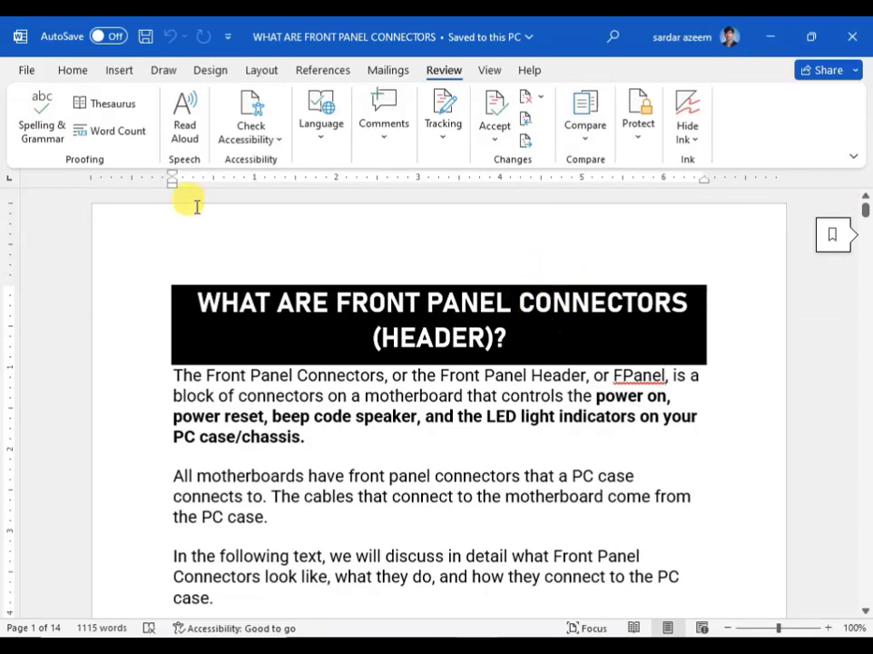
pyautogui.click(37, 115)
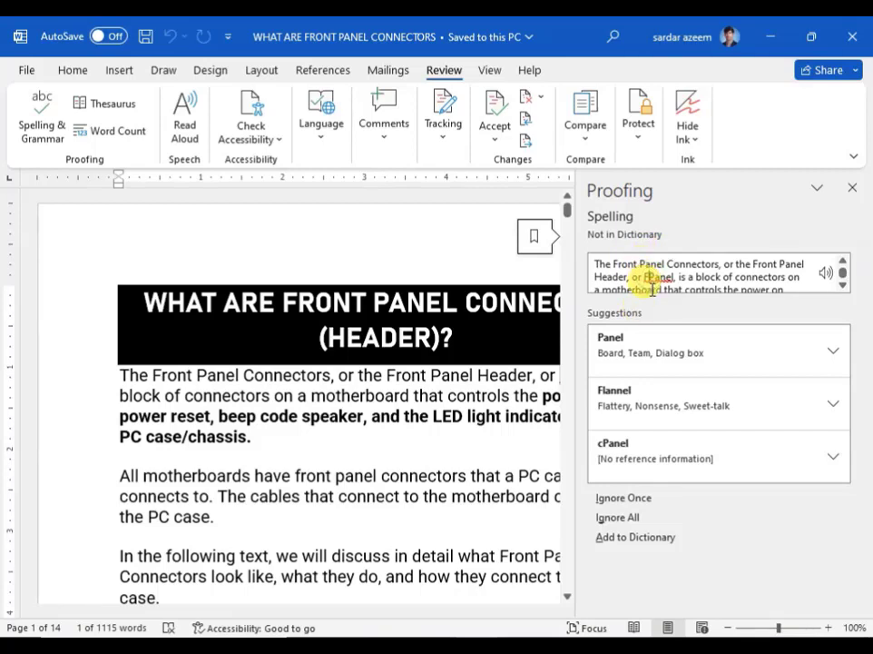
pyautogui.scroll(-1, 687, 329)
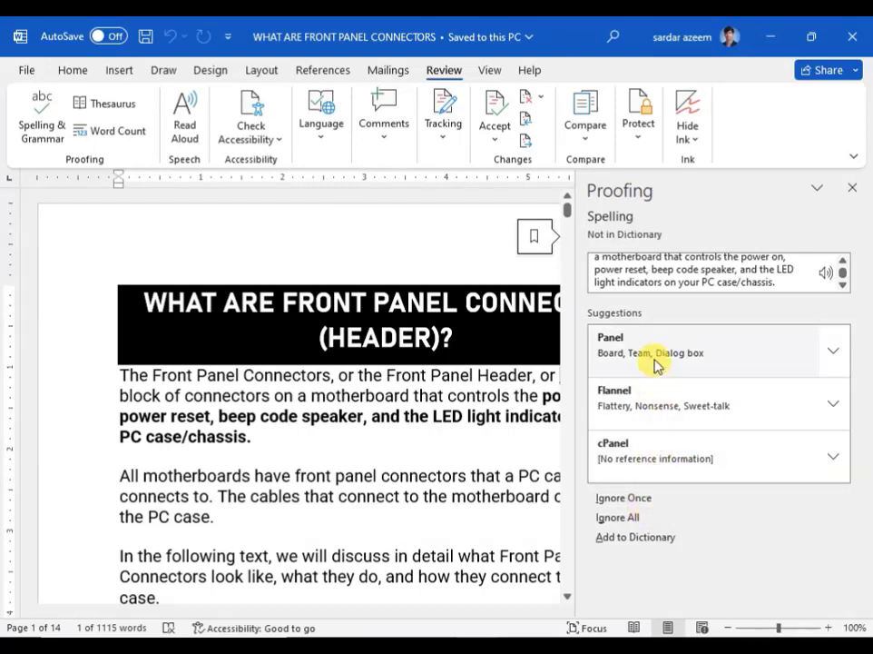
pyautogui.click(641, 500)
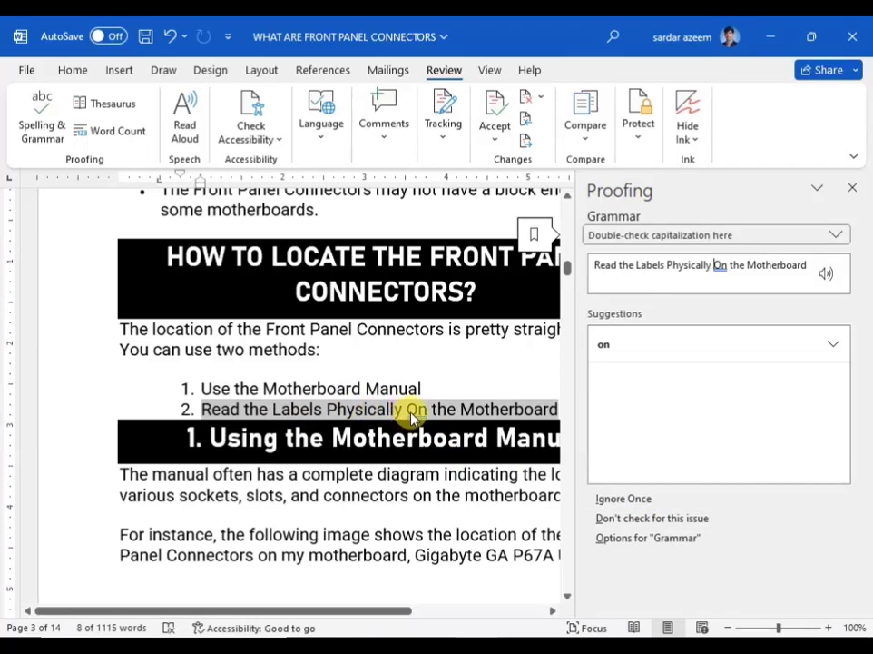
pyautogui.click(660, 354)
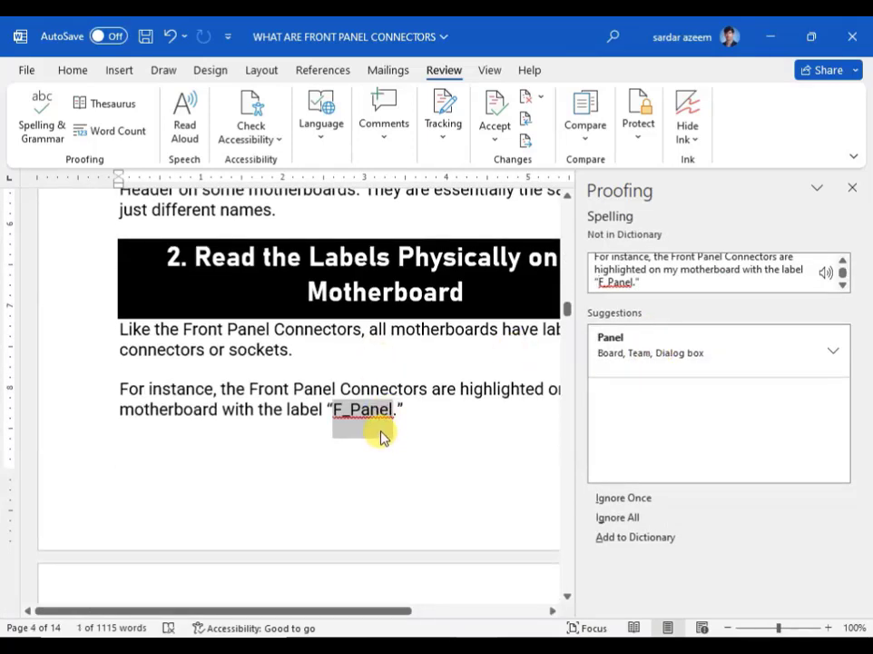
pyautogui.click(618, 517)
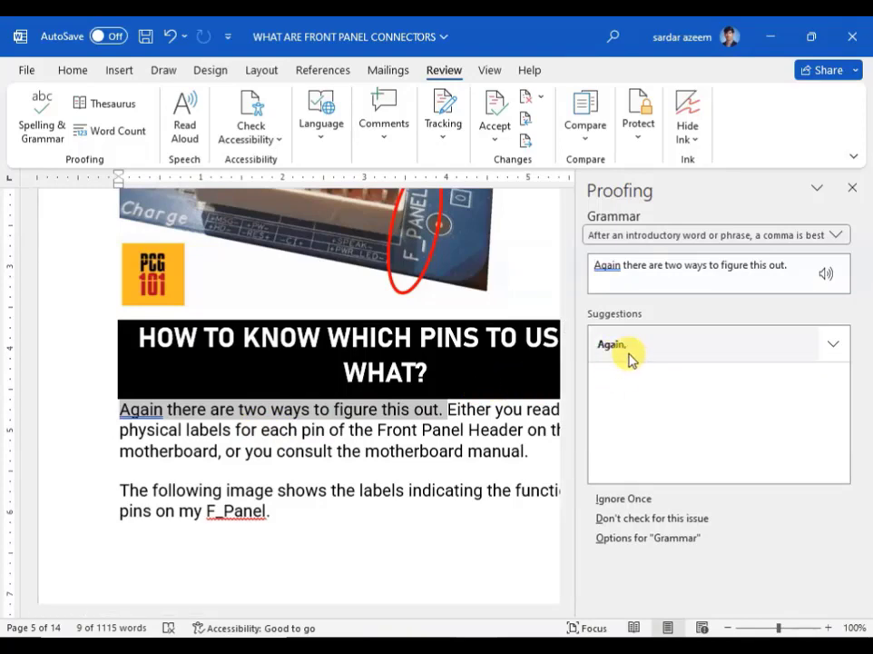
# Add the comma after Again, capitalize do, lowercase two On's, and ignore all Usb flags.
pyautogui.scroll(-2, 218, 439)
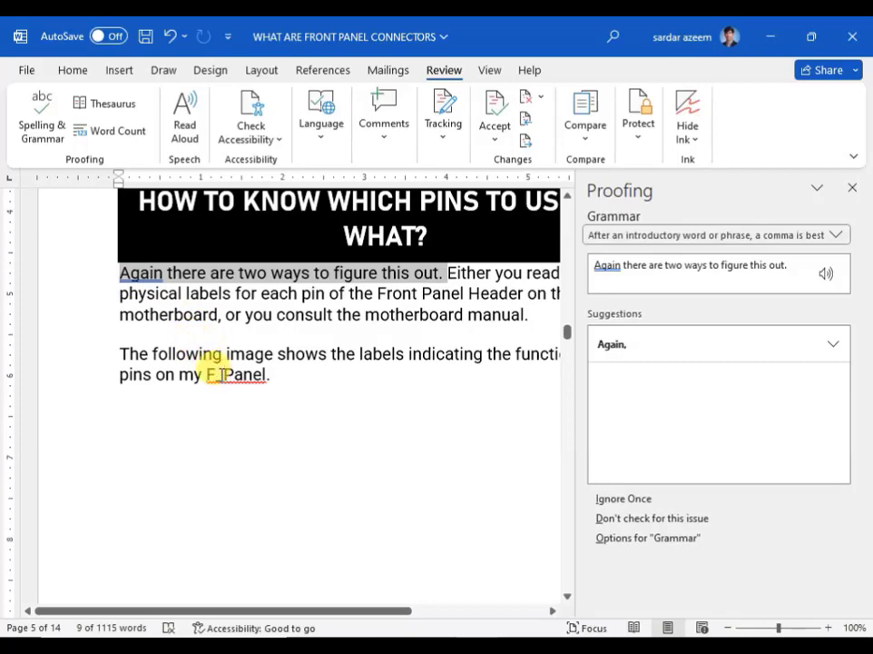
pyautogui.click(656, 348)
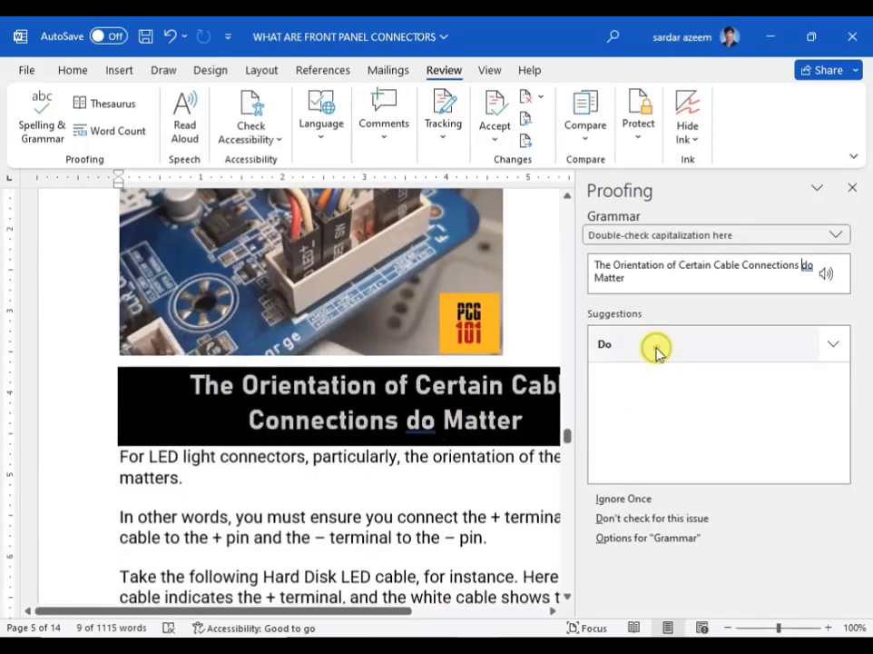
pyautogui.click(610, 345)
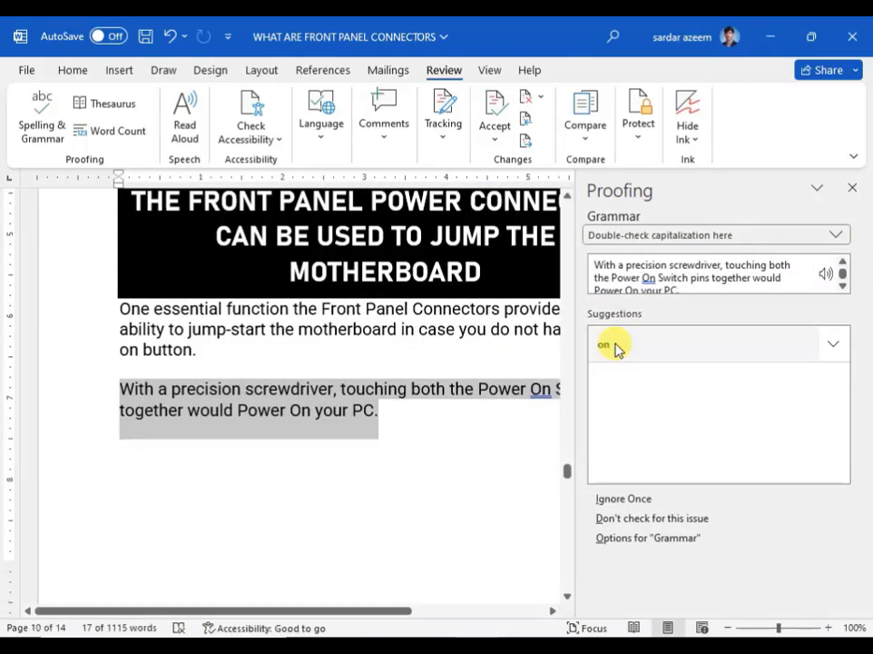
pyautogui.click(615, 346)
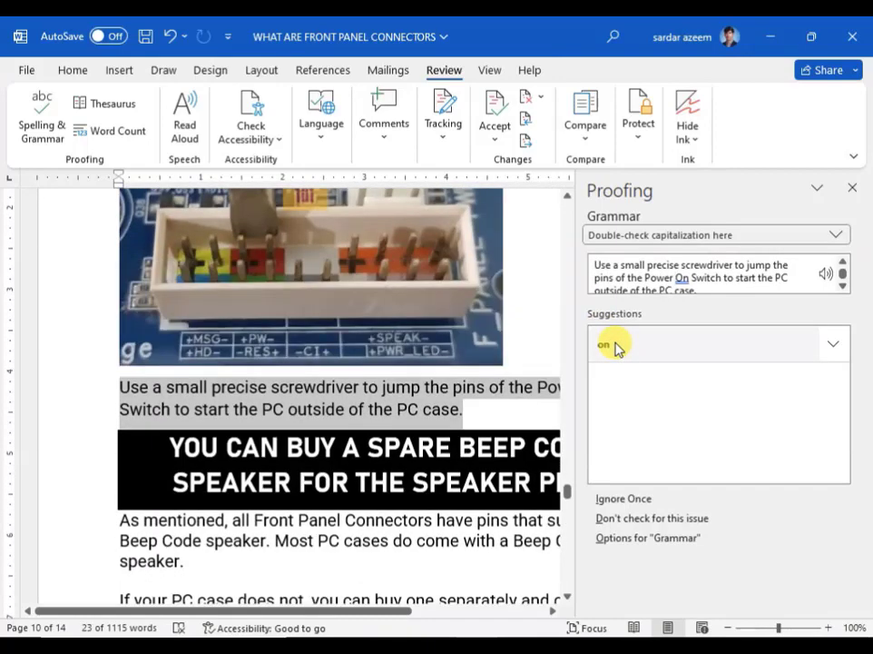
pyautogui.click(615, 346)
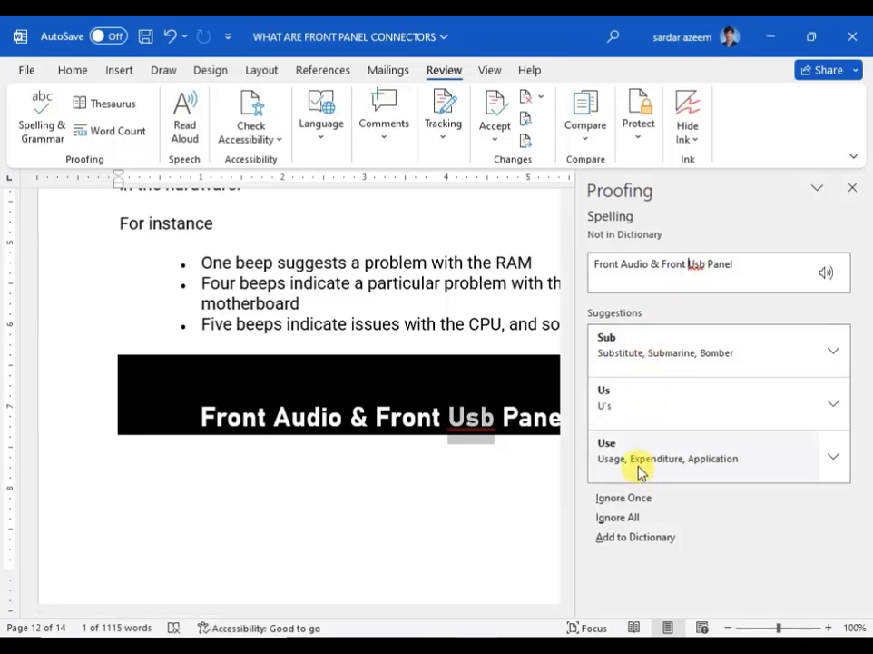
pyautogui.click(618, 519)
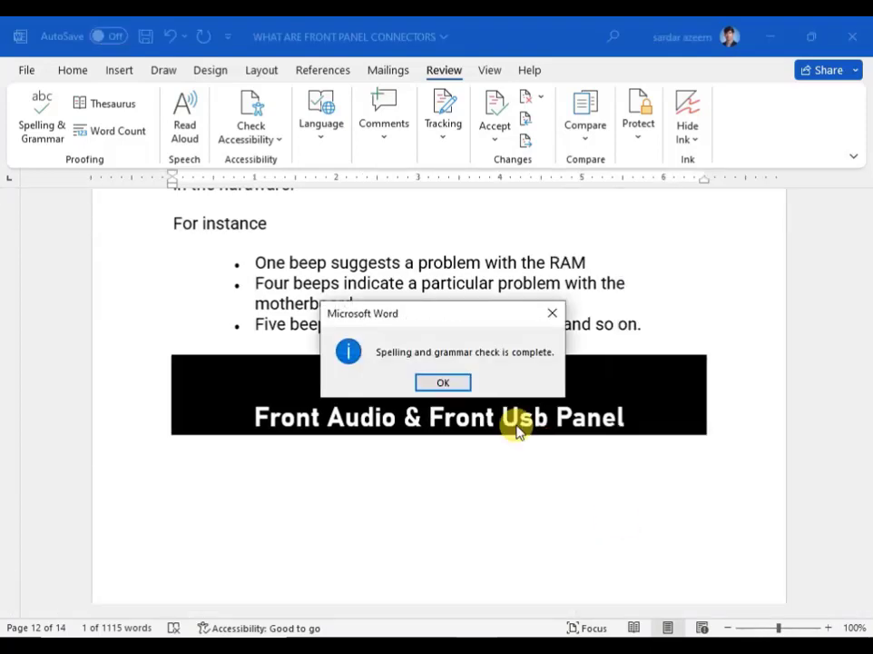
# Dismiss the check-complete message and scroll back to the article's opening heading.
pyautogui.click(458, 380)
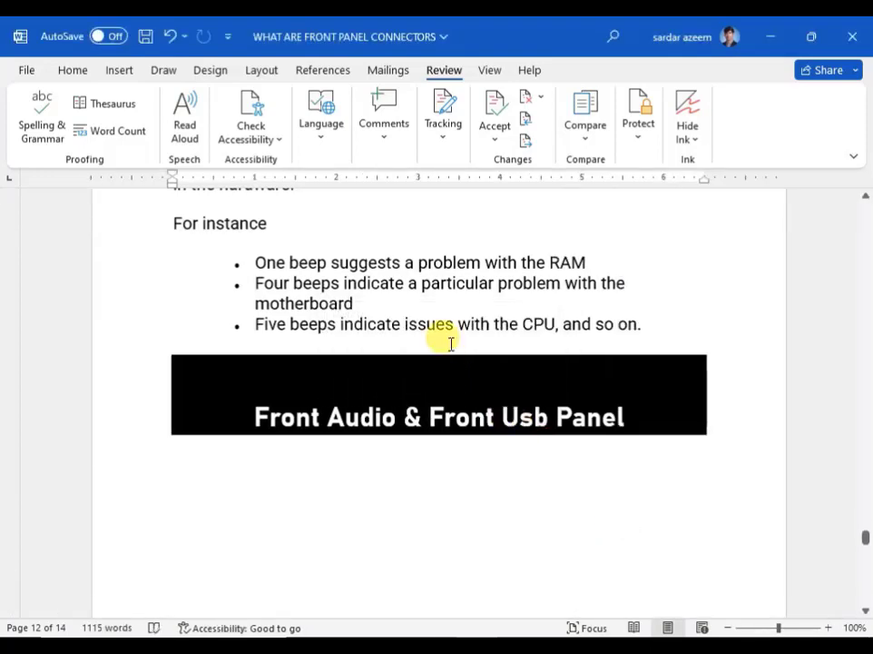
pyautogui.scroll(5, 450, 343)
pyautogui.scroll(15, 452, 350)
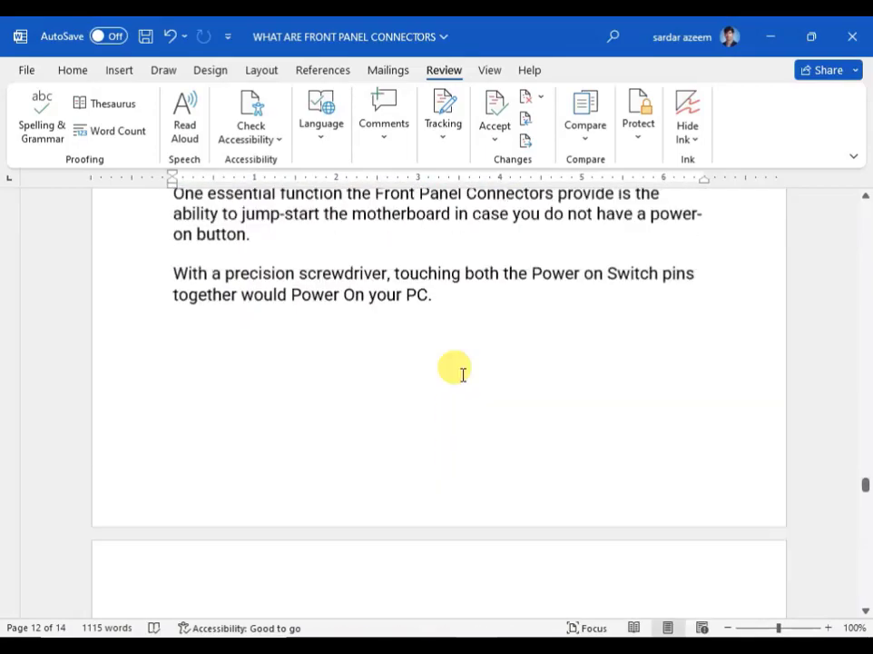
pyautogui.scroll(15, 461, 377)
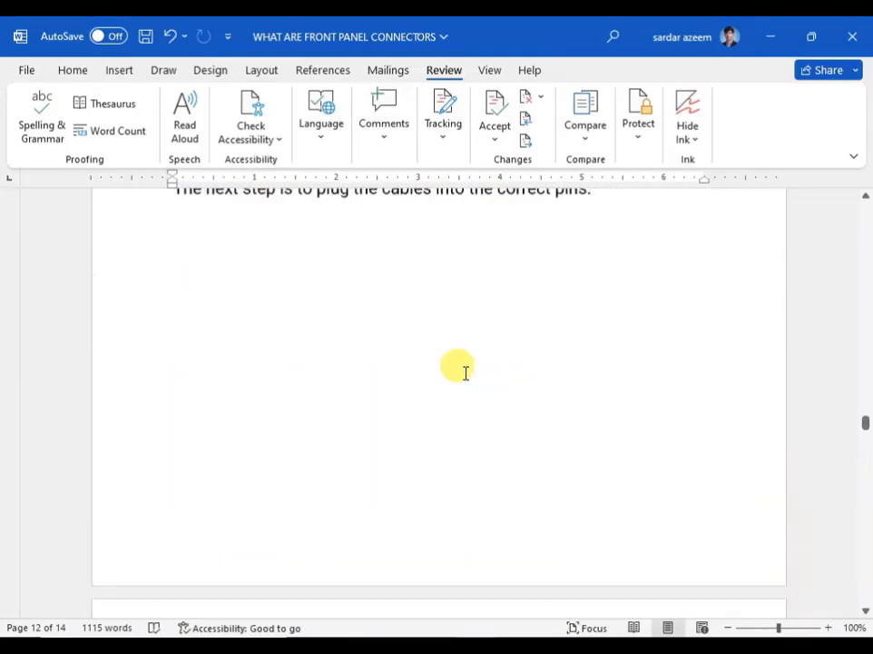
pyautogui.scroll(15, 464, 372)
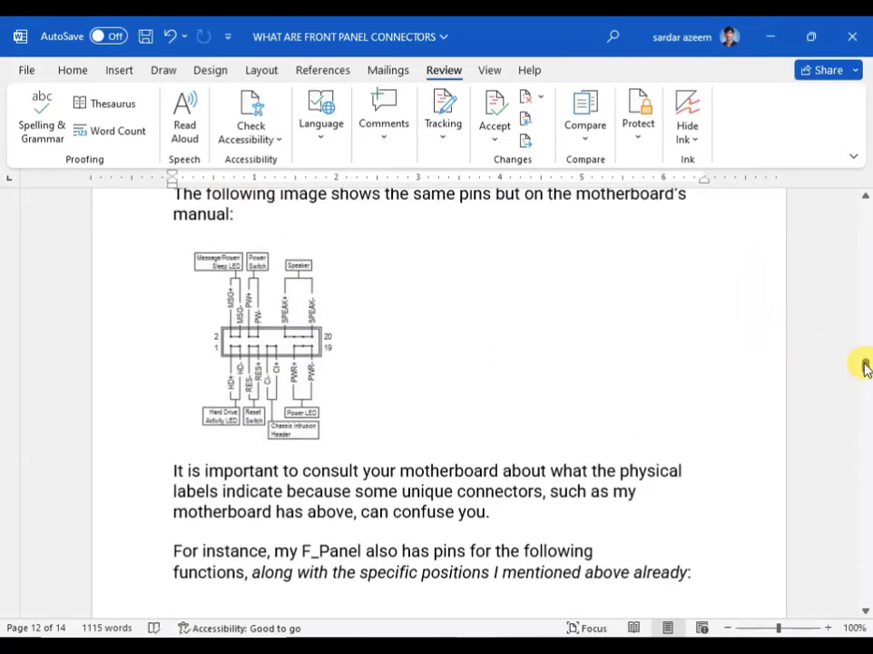
pyautogui.moveTo(864, 367); pyautogui.dragTo(851, 193)
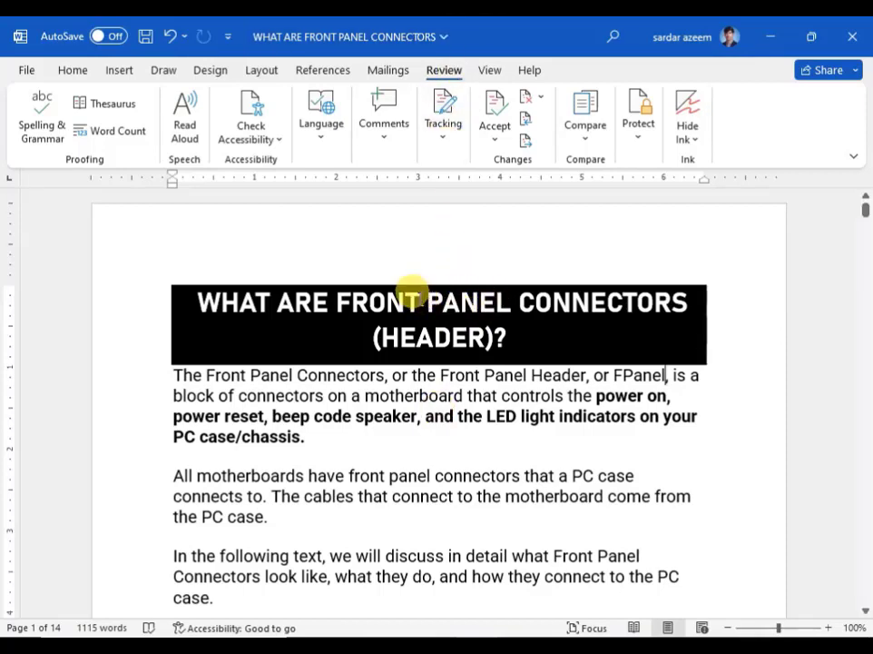
pyautogui.doubleClick(332, 293)
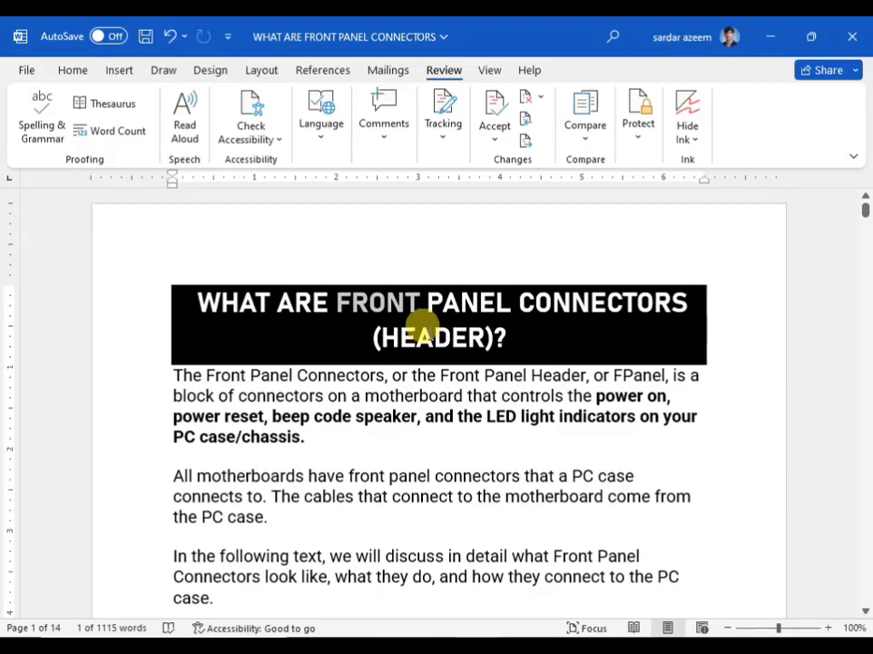
pyautogui.click(113, 107)
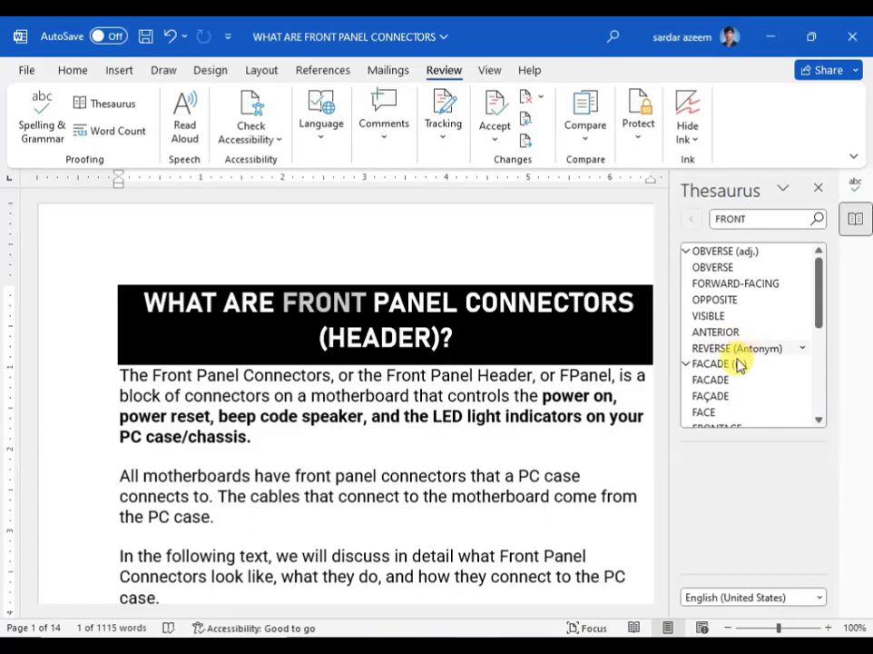
pyautogui.scroll(-5, 738, 385)
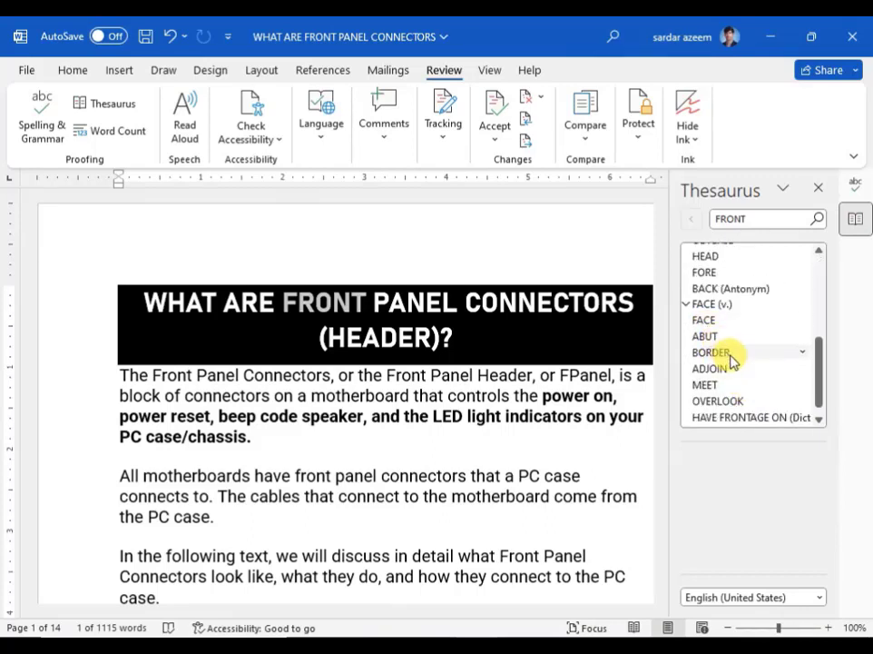
pyautogui.scroll(-1, 730, 366)
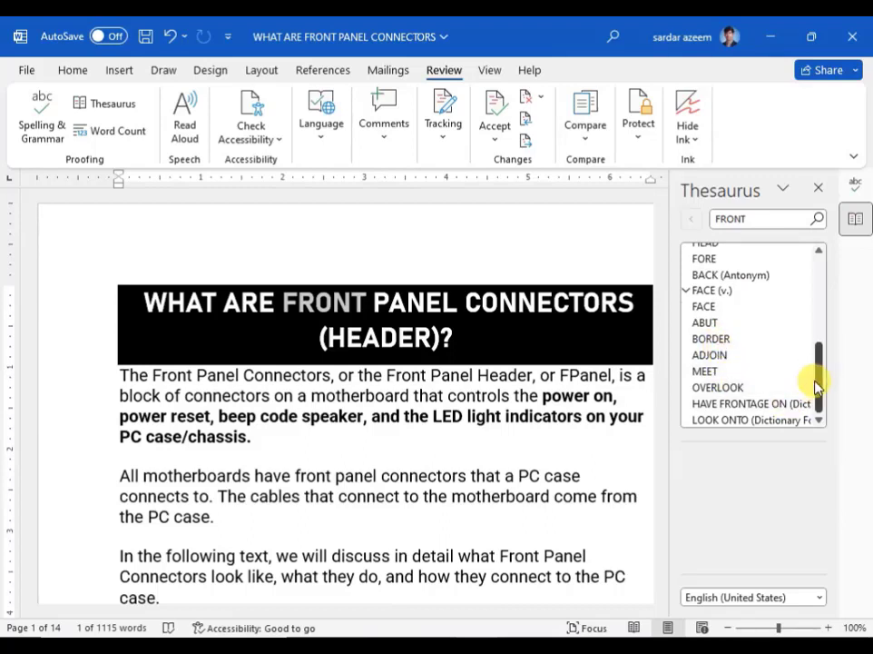
pyautogui.moveTo(817, 374); pyautogui.dragTo(809, 279)
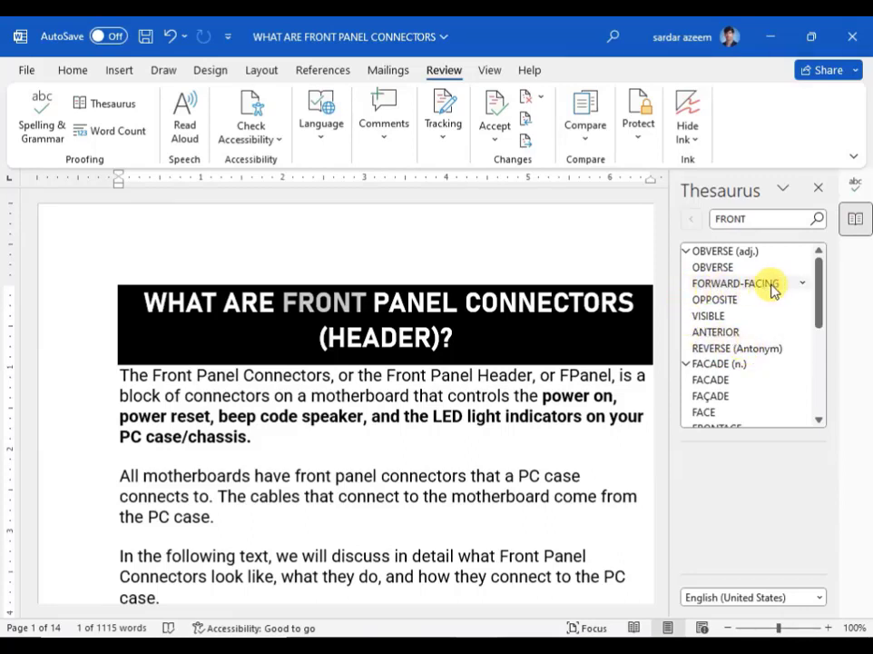
pyautogui.click(803, 284)
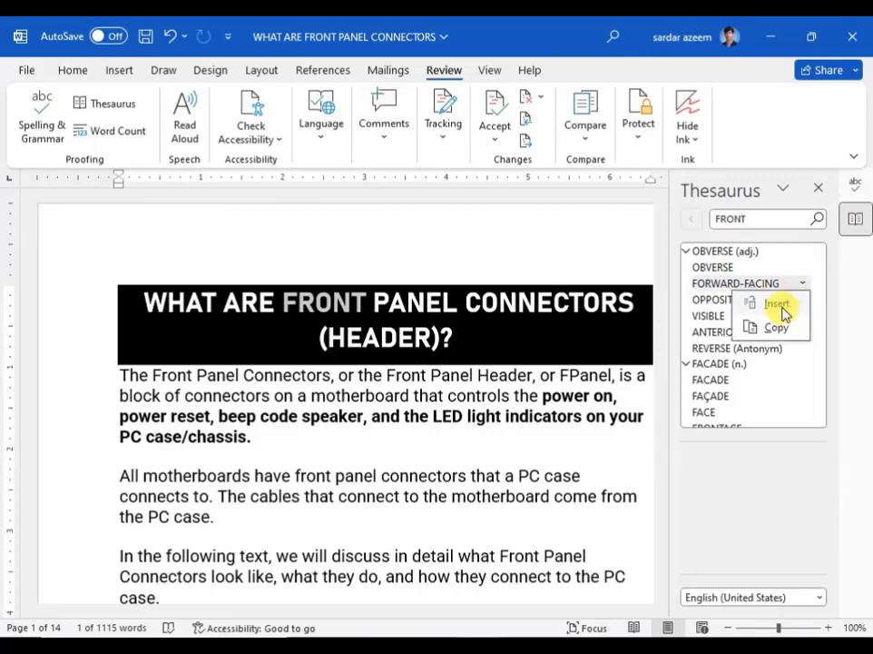
pyautogui.click(781, 306)
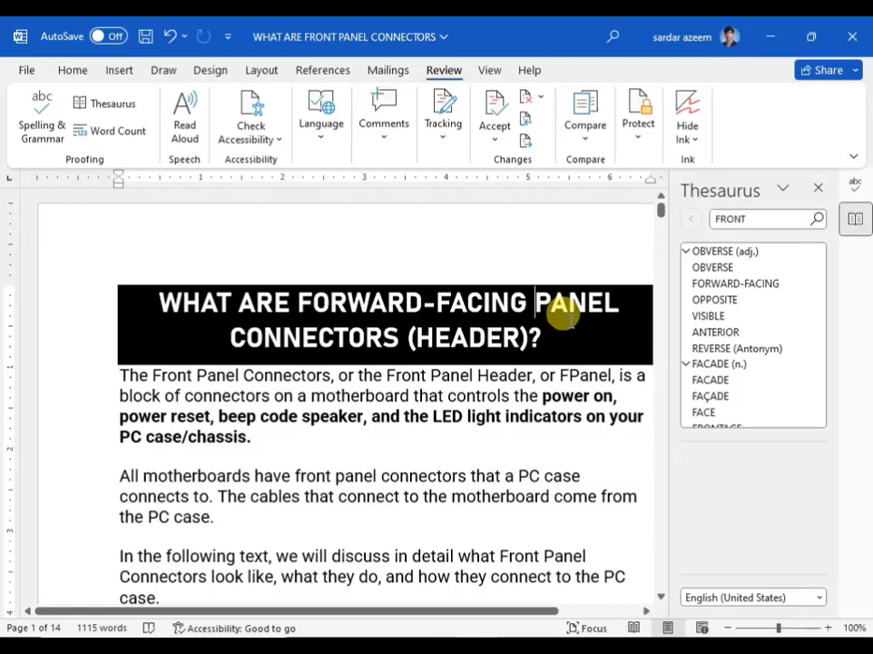
pyautogui.click(820, 192)
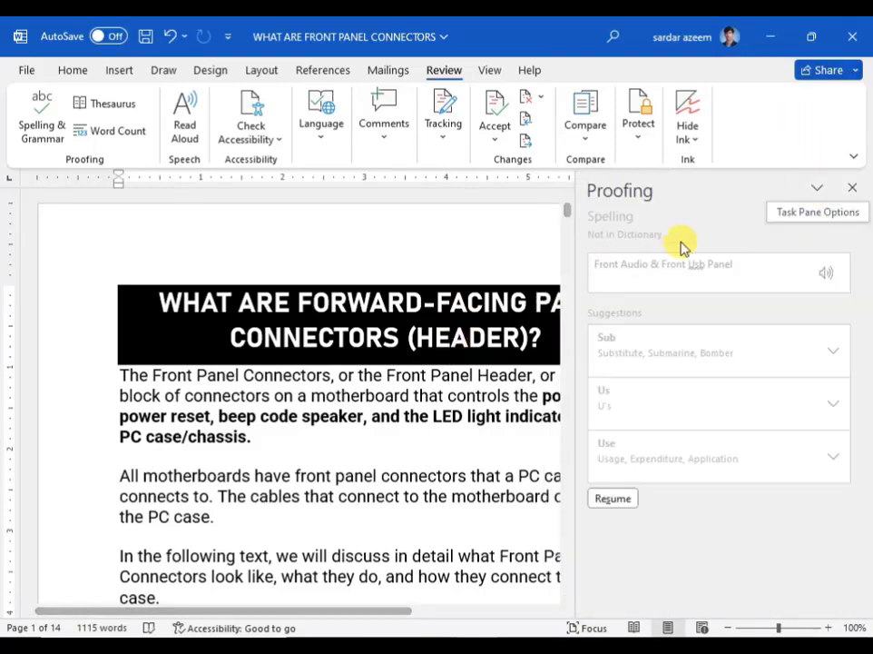
pyautogui.click(851, 188)
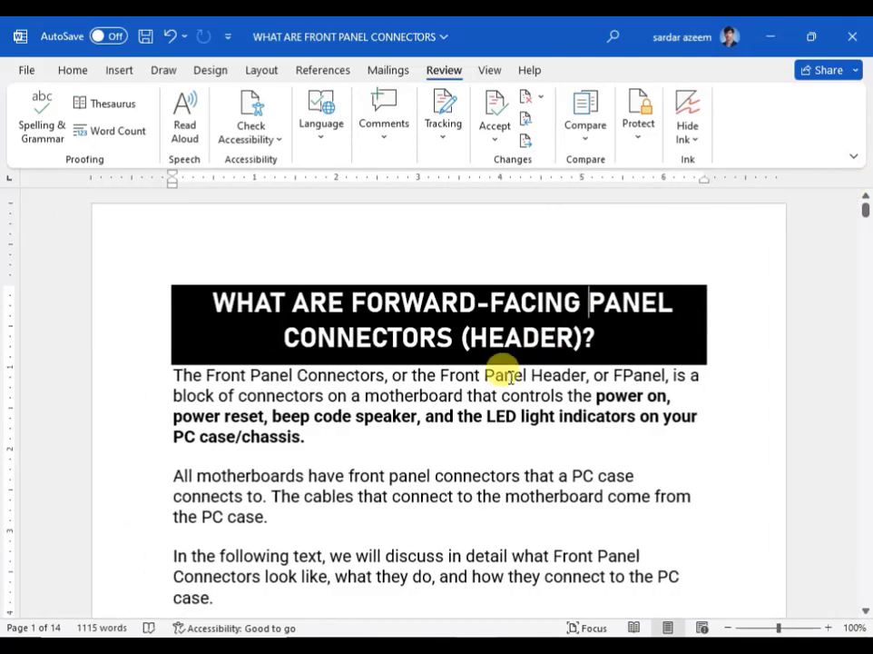
pyautogui.click(428, 397)
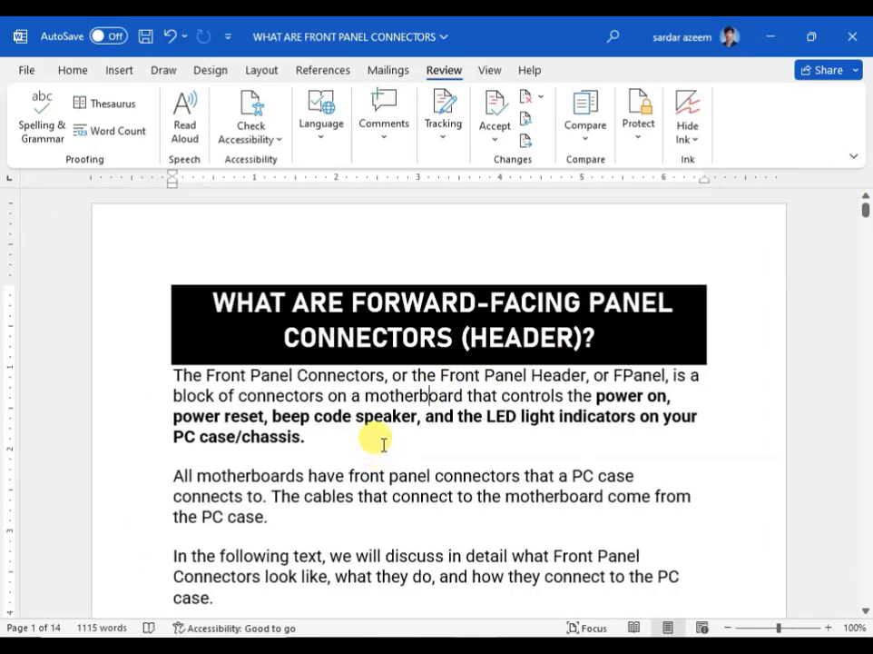
pyautogui.hotkey('ctrl', 'z')
pyautogui.click(400, 432)
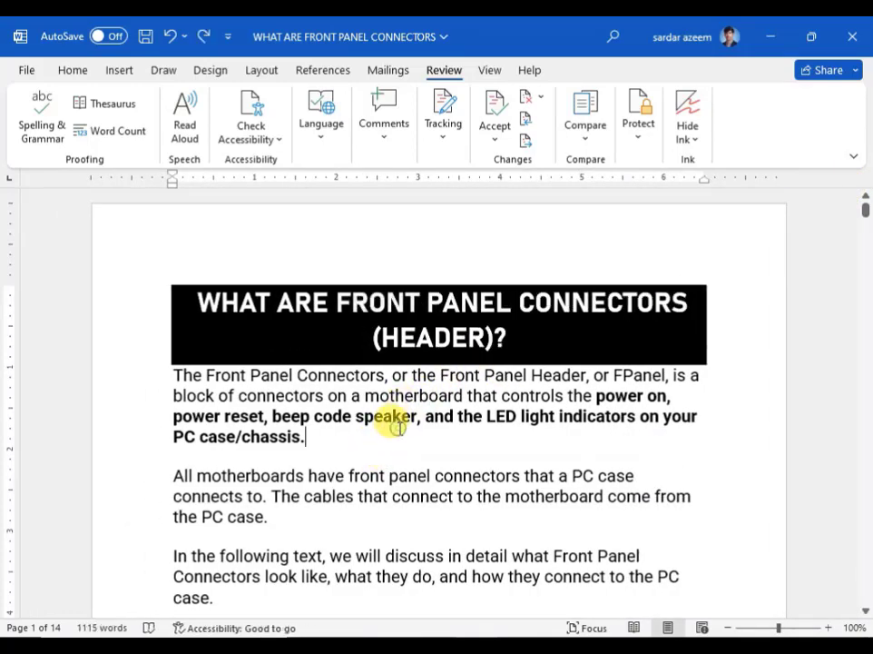
pyautogui.click(129, 136)
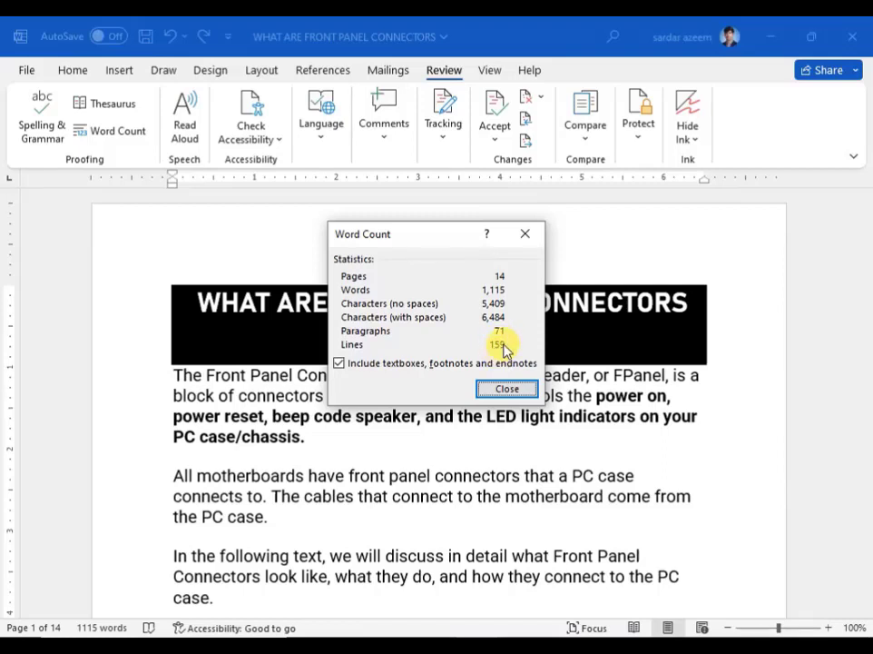
pyautogui.click(514, 391)
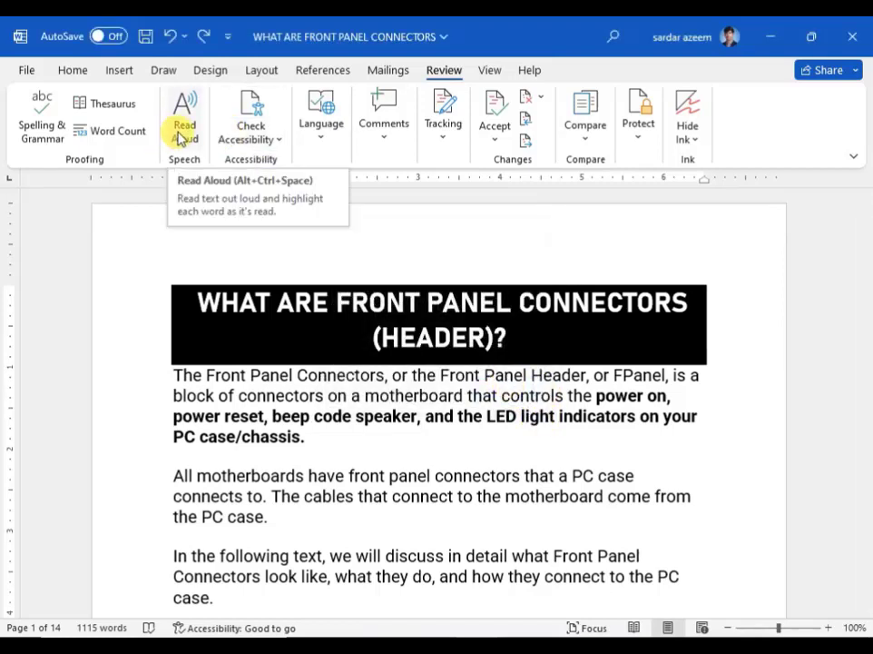
pyautogui.scroll(-1, 277, 341)
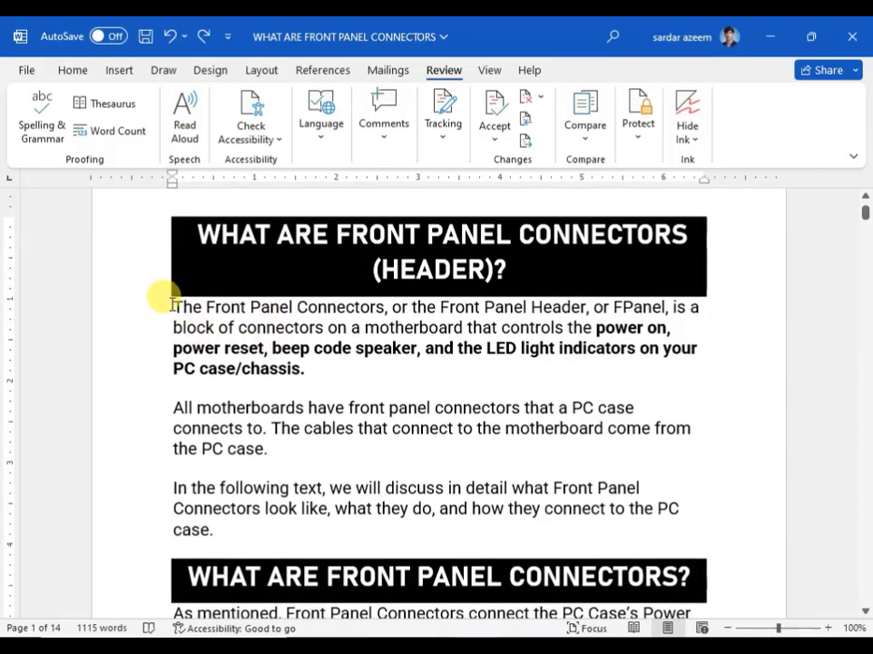
pyautogui.moveTo(173, 305); pyautogui.dragTo(308, 370)
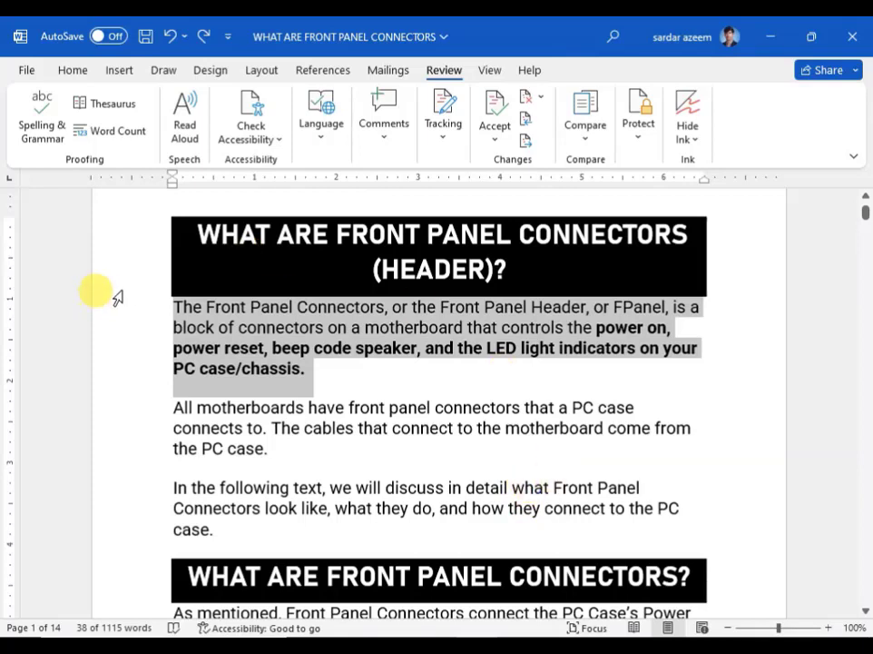
pyautogui.click(190, 118)
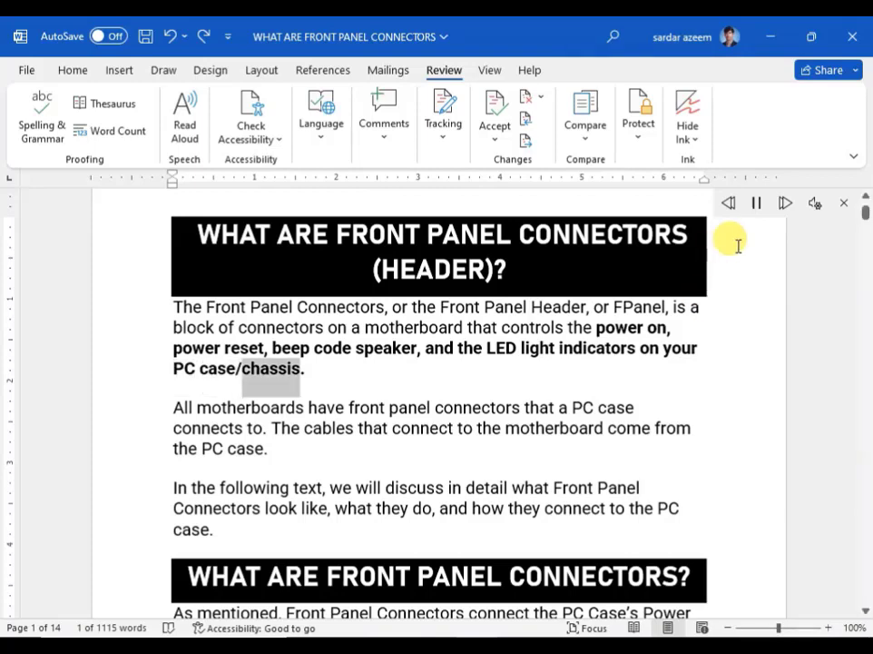
pyautogui.click(758, 212)
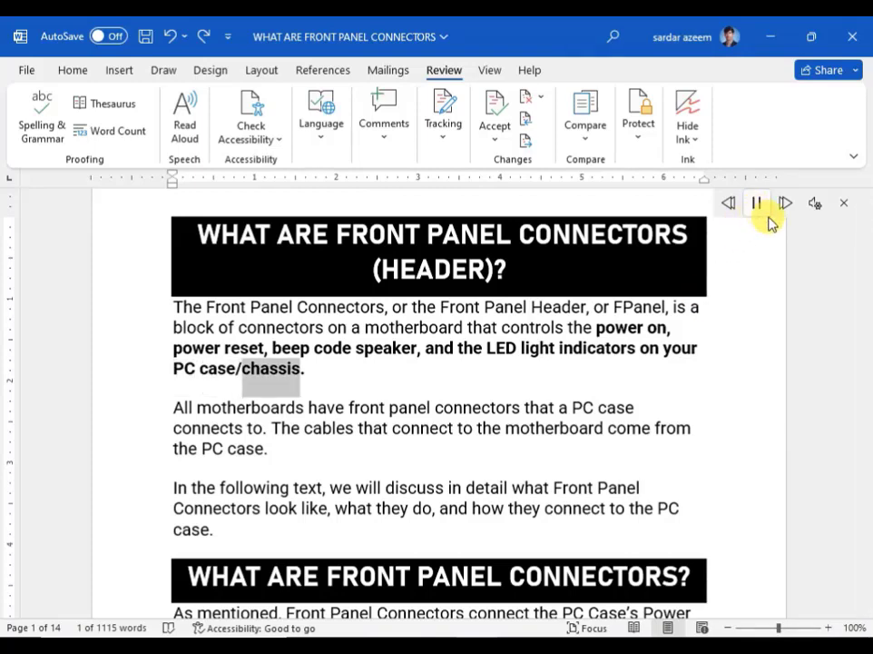
pyautogui.click(845, 208)
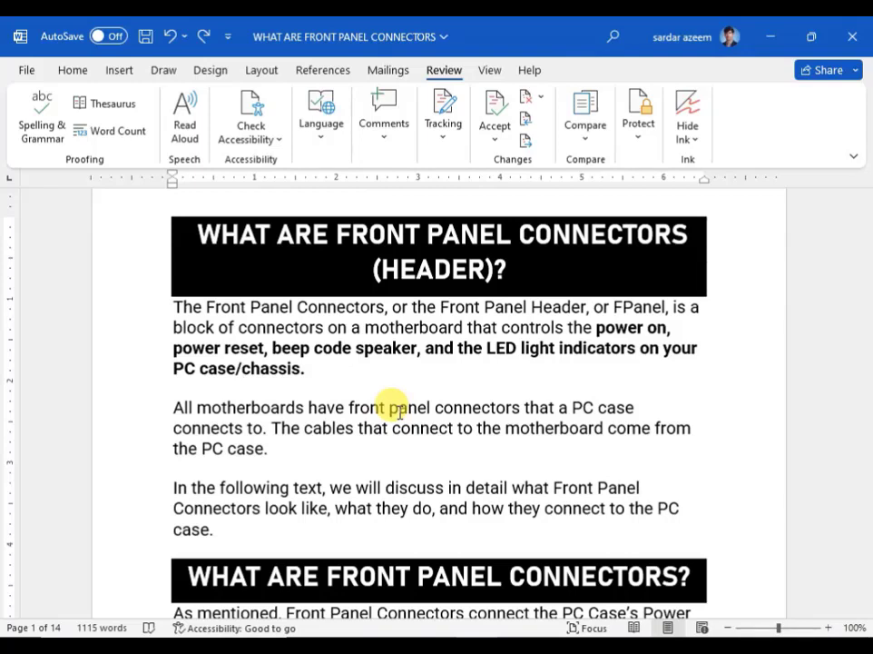
pyautogui.click(274, 143)
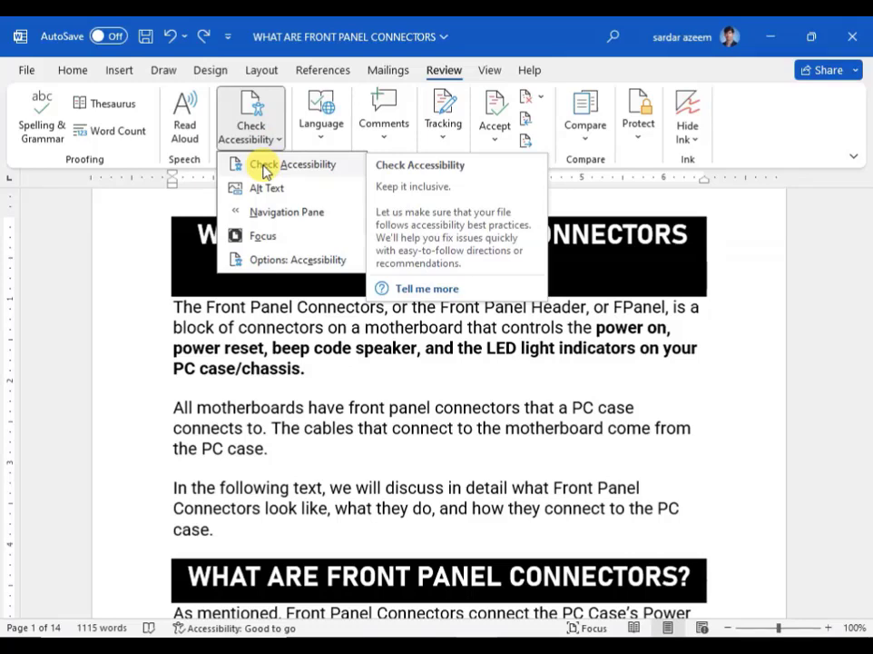
pyautogui.click(255, 238)
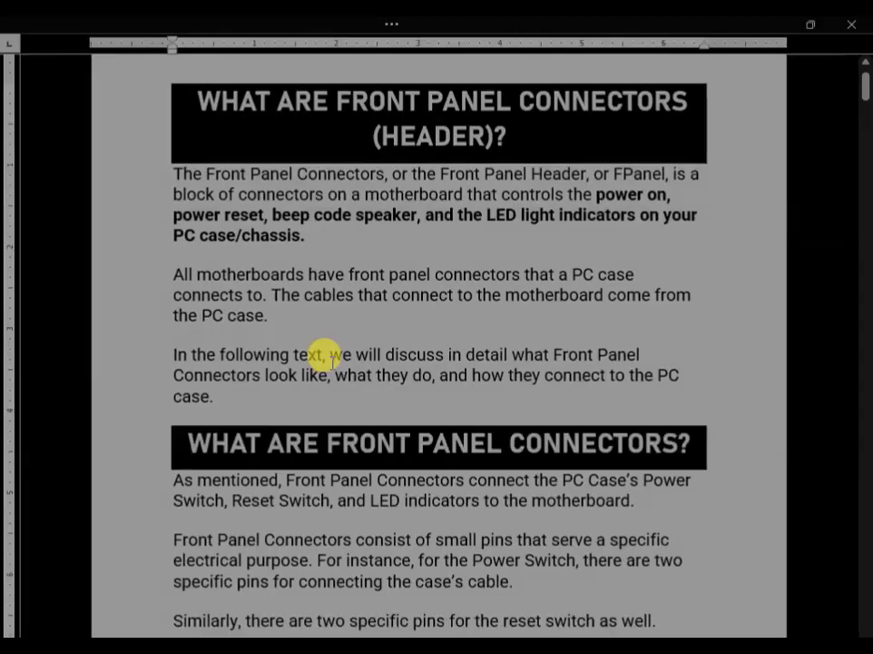
pyautogui.scroll(1, 318, 379)
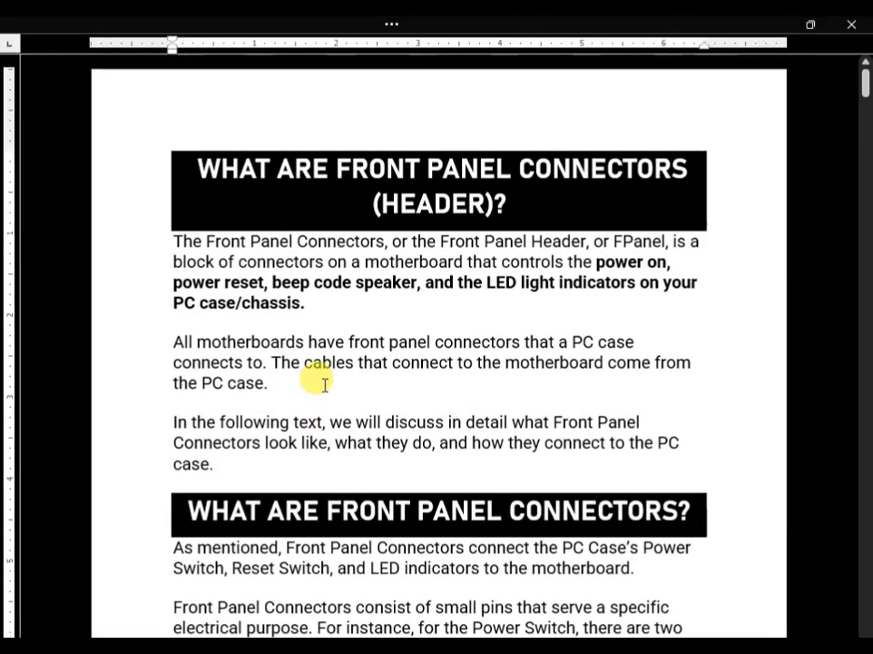
pyautogui.scroll(-5, 332, 380)
pyautogui.scroll(-10, 330, 381)
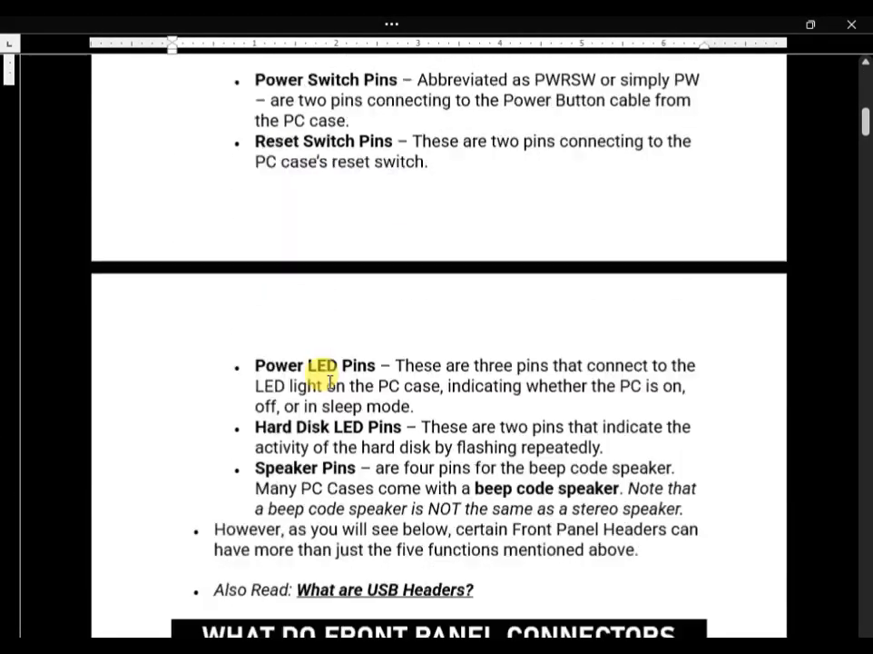
pyautogui.scroll(-4, 325, 374)
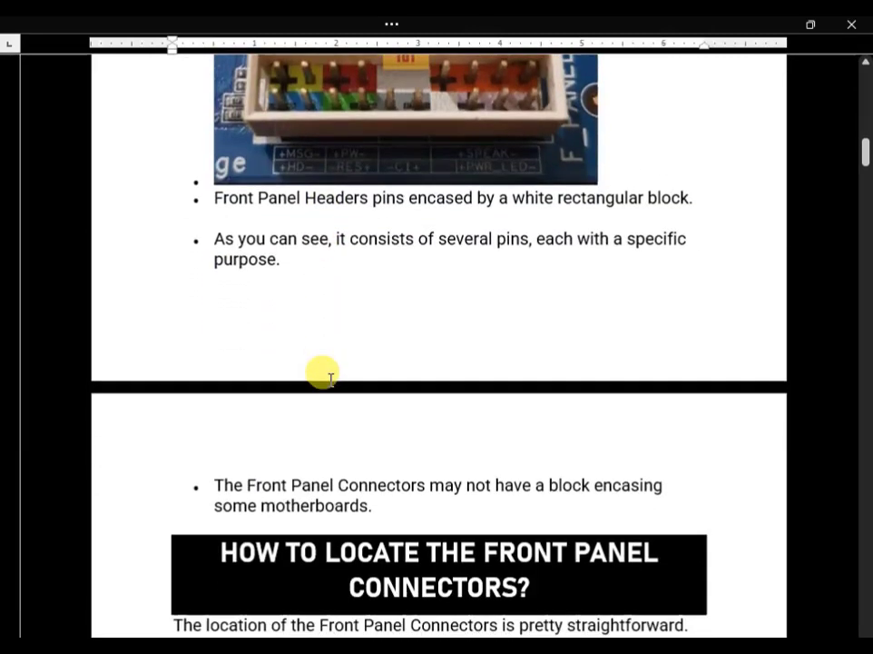
pyautogui.click(811, 27)
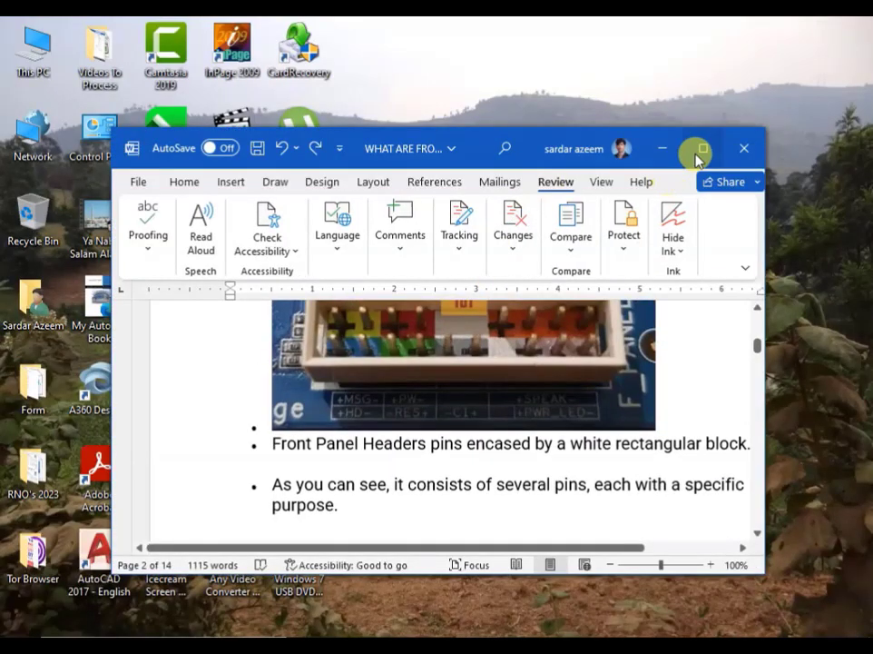
pyautogui.click(699, 154)
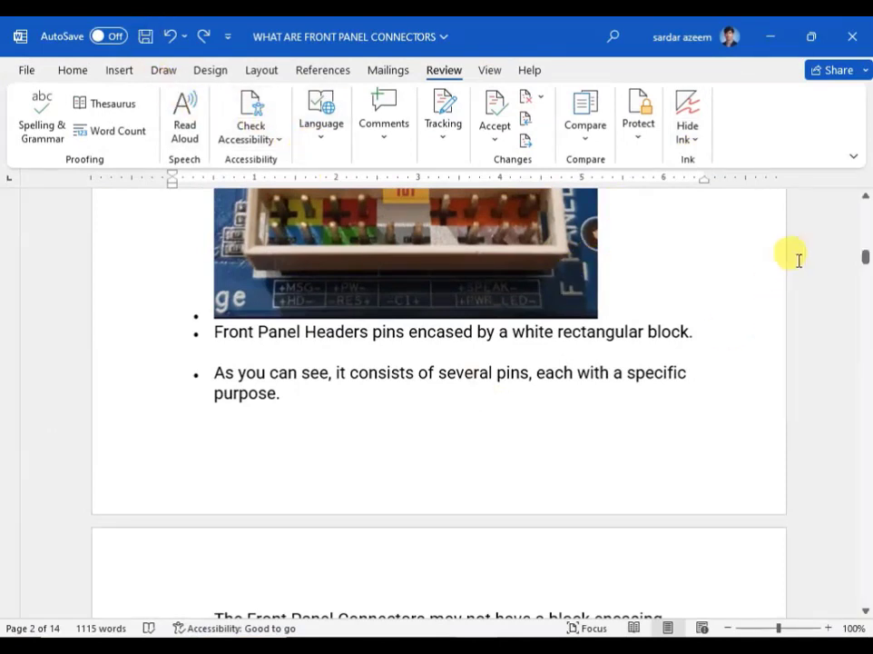
# Select the article's first three paragraphs and open the Language > Translate choices.
pyautogui.moveTo(864, 260); pyautogui.dragTo(864, 188)
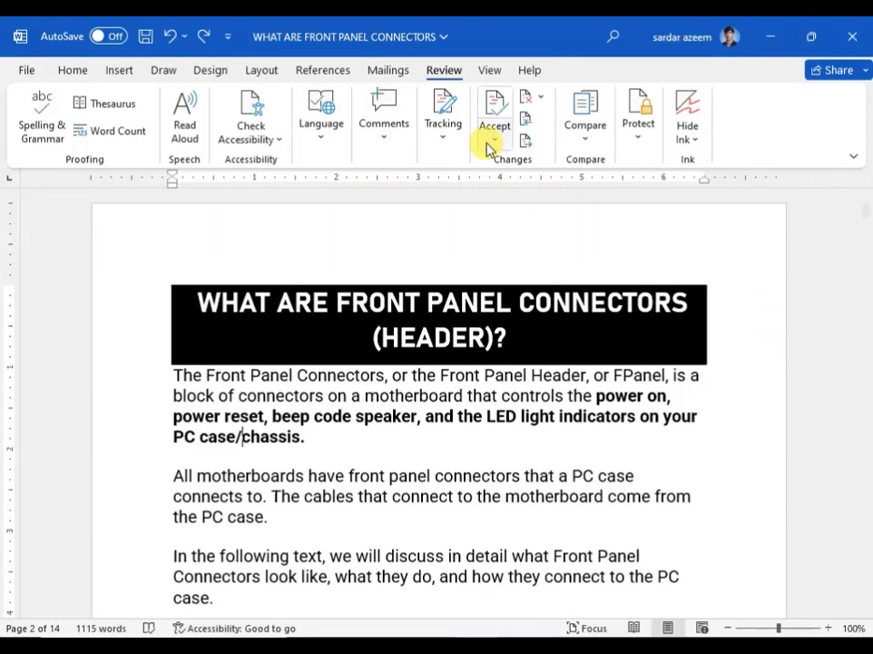
pyautogui.click(332, 136)
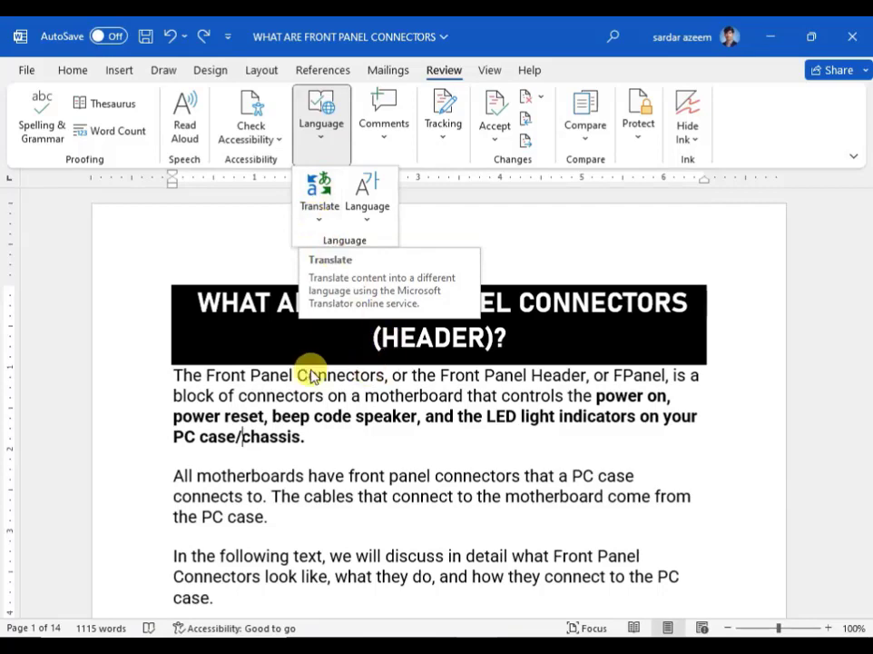
pyautogui.scroll(-3, 299, 370)
pyautogui.click(168, 333)
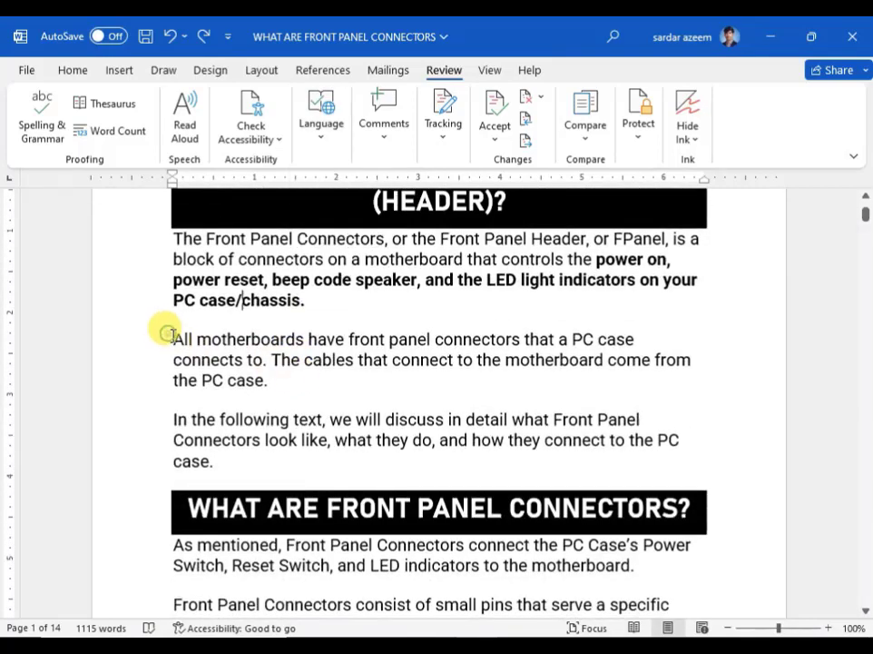
pyautogui.moveTo(164, 334); pyautogui.dragTo(230, 460)
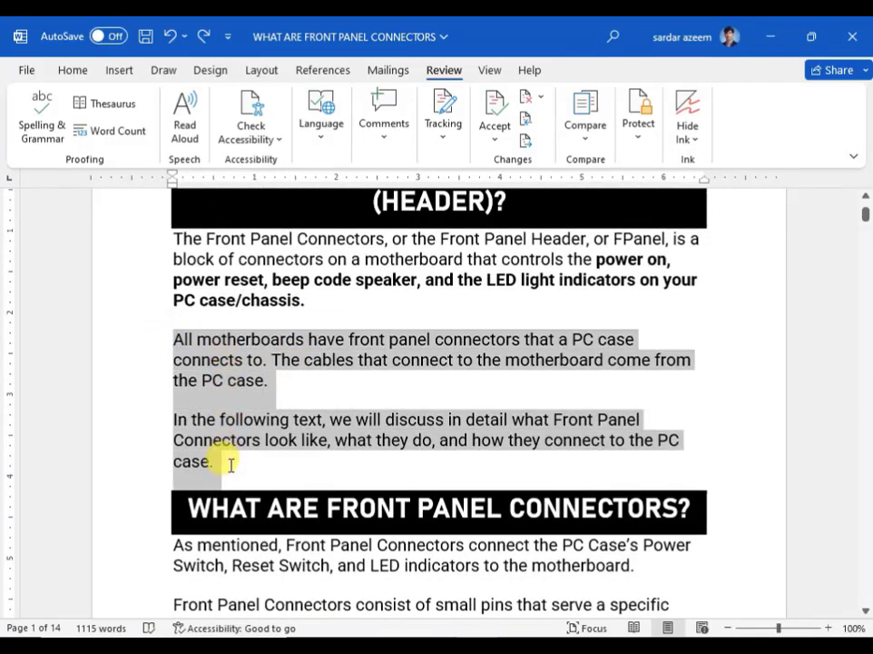
pyautogui.moveTo(172, 238); pyautogui.dragTo(236, 458)
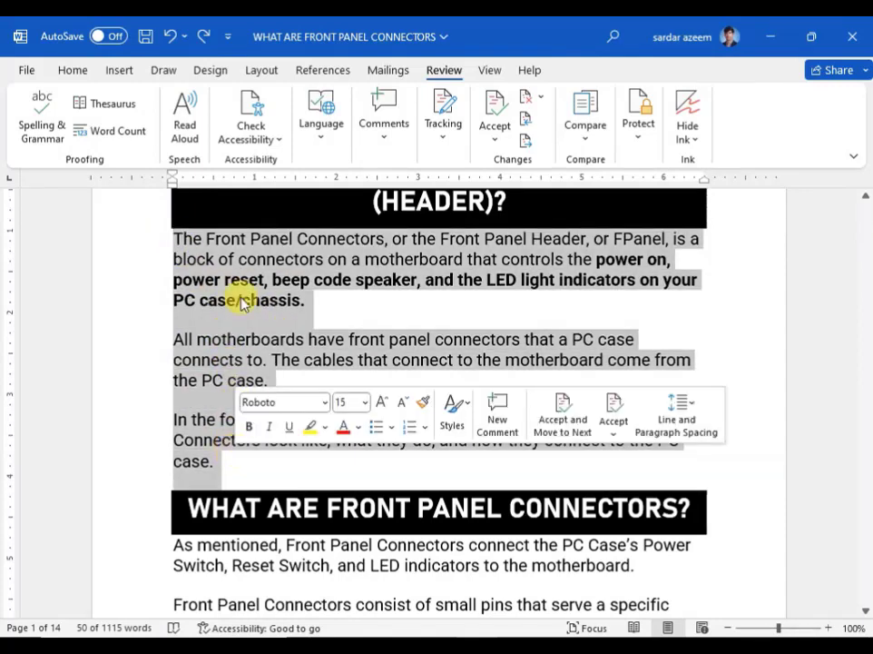
pyautogui.click(324, 136)
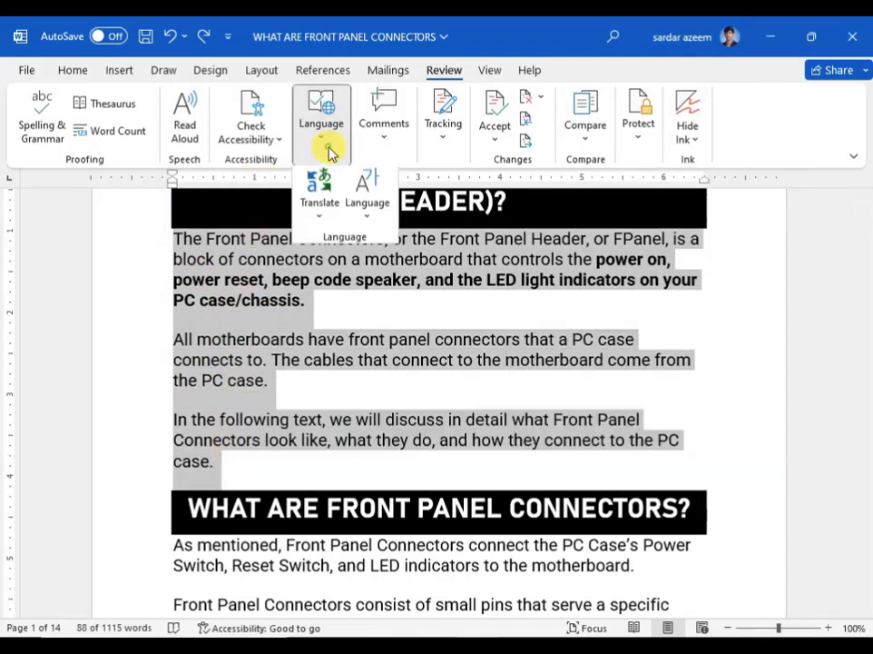
pyautogui.click(319, 221)
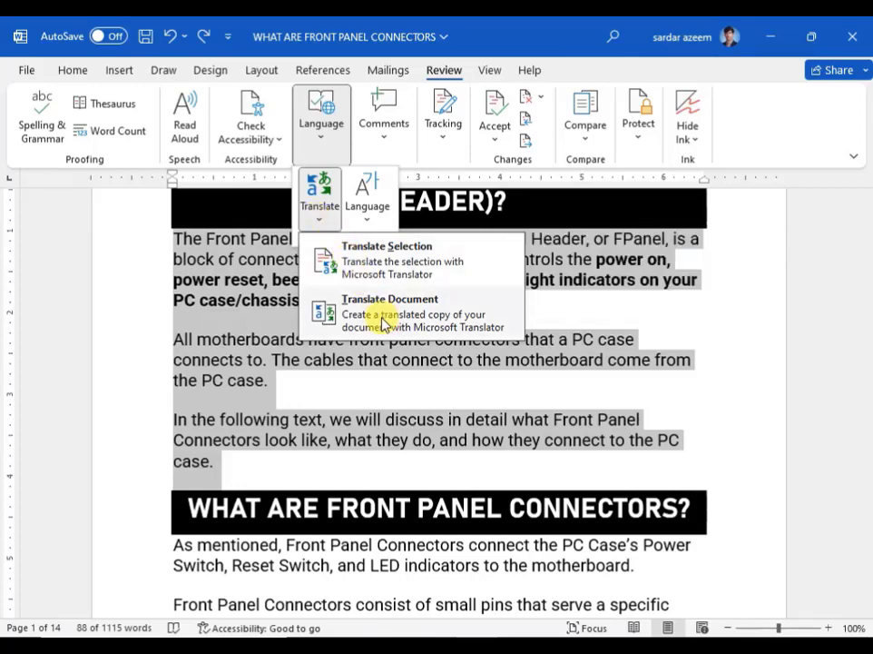
# Translate the selected paragraphs into Urdu in the Translator pane and scroll through the result.
pyautogui.click(359, 263)
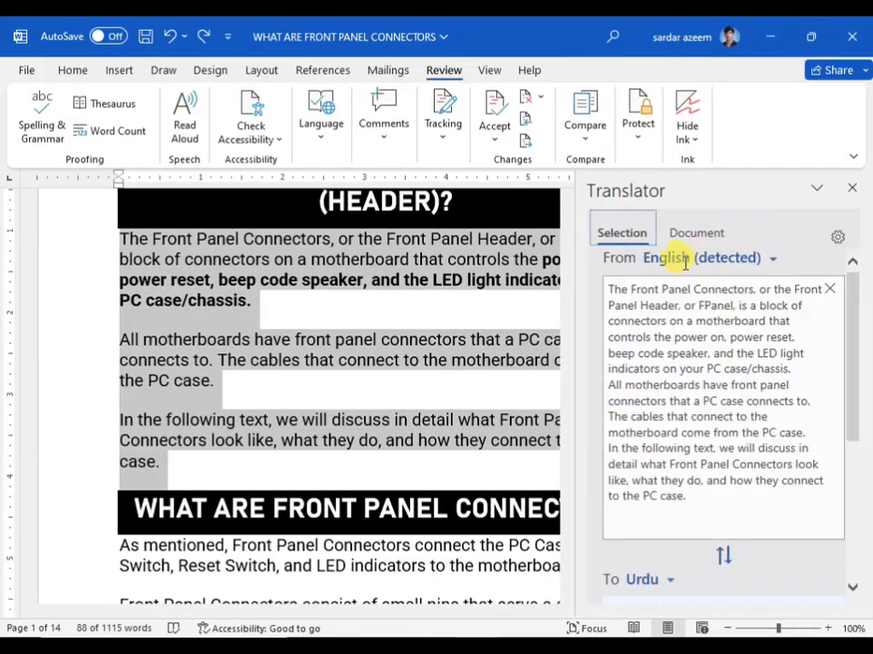
pyautogui.scroll(-4, 717, 460)
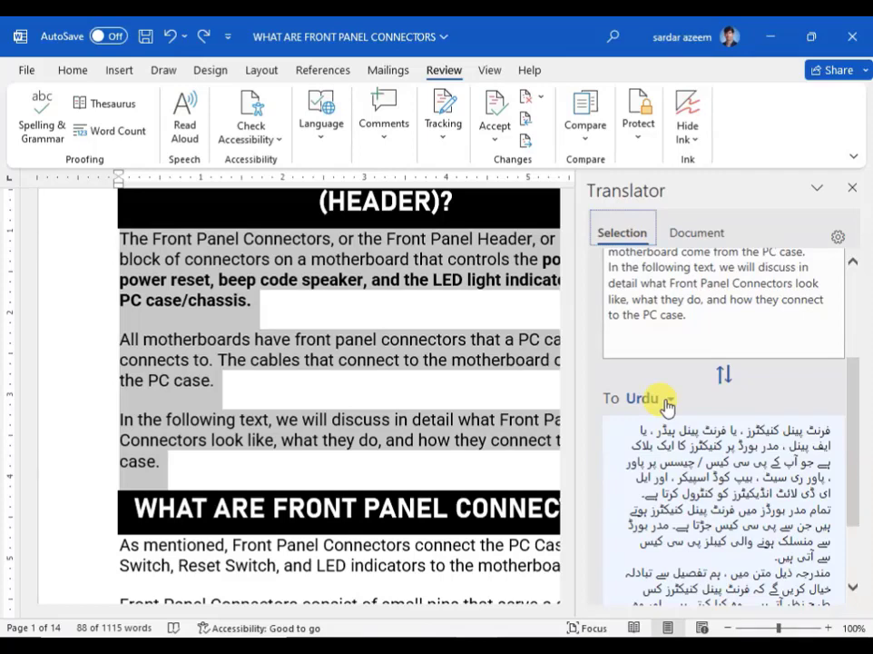
pyautogui.click(668, 405)
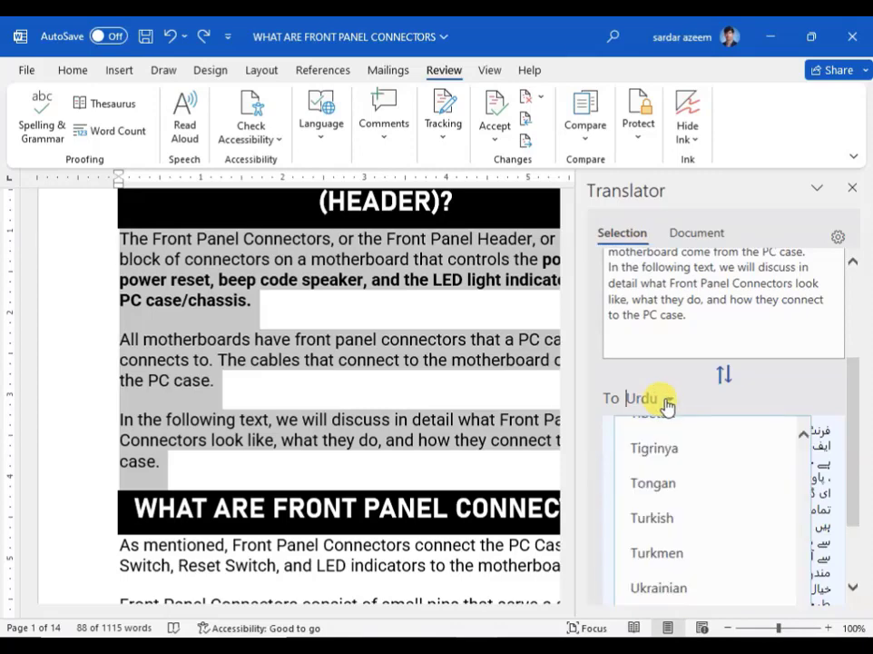
pyautogui.click(672, 386)
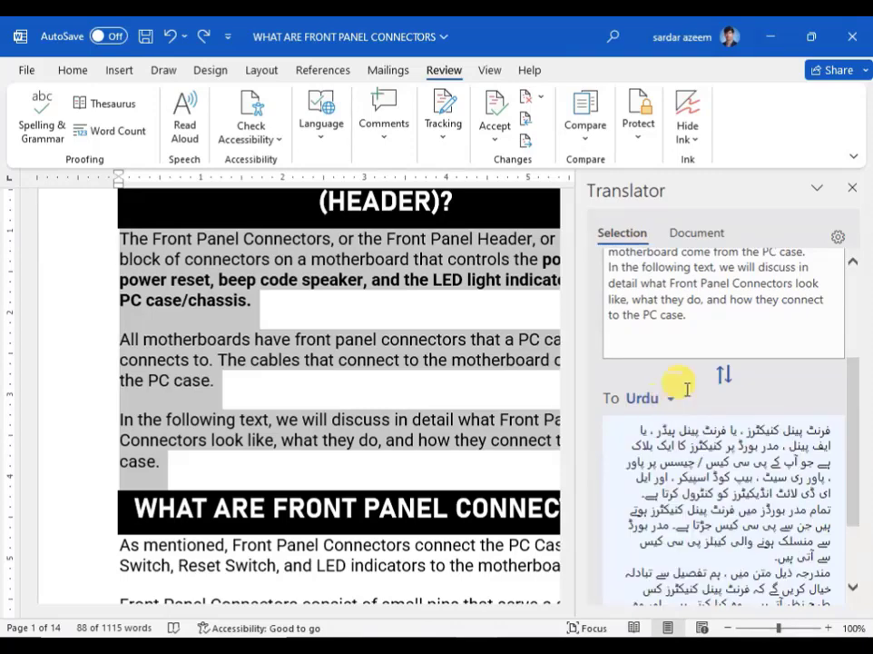
pyautogui.scroll(-2, 673, 436)
pyautogui.scroll(4, 688, 438)
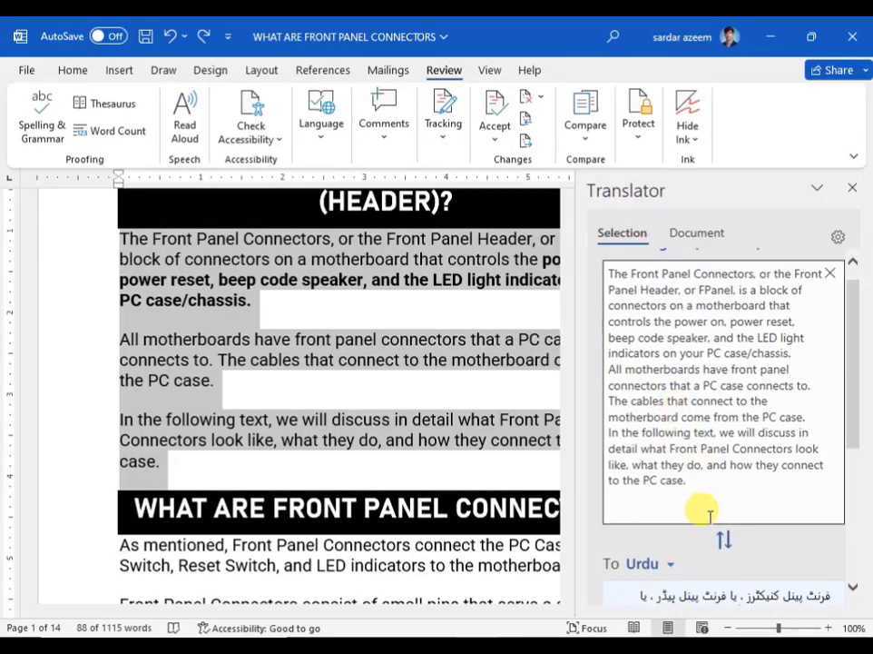
pyautogui.scroll(-4, 703, 499)
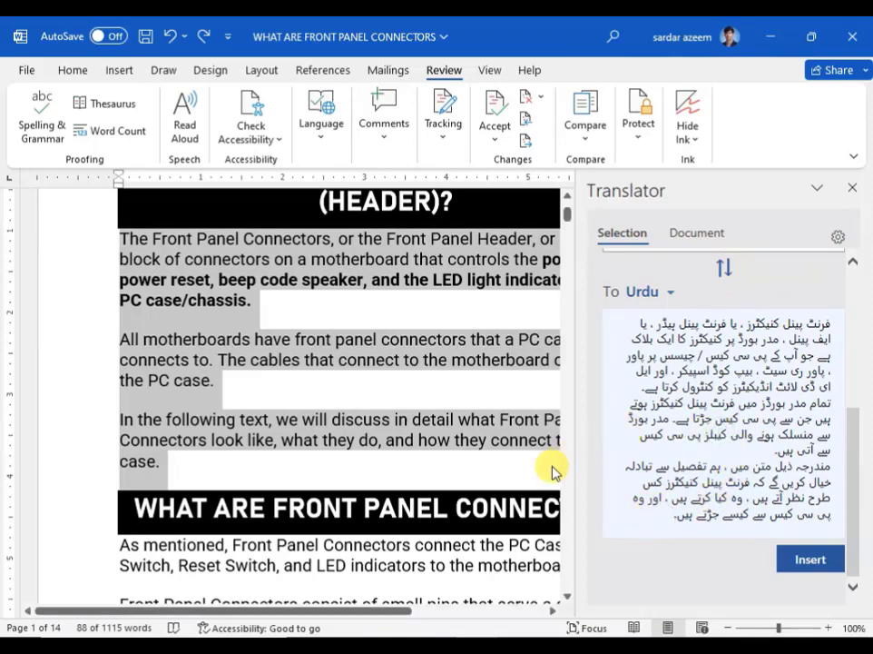
pyautogui.click(258, 463)
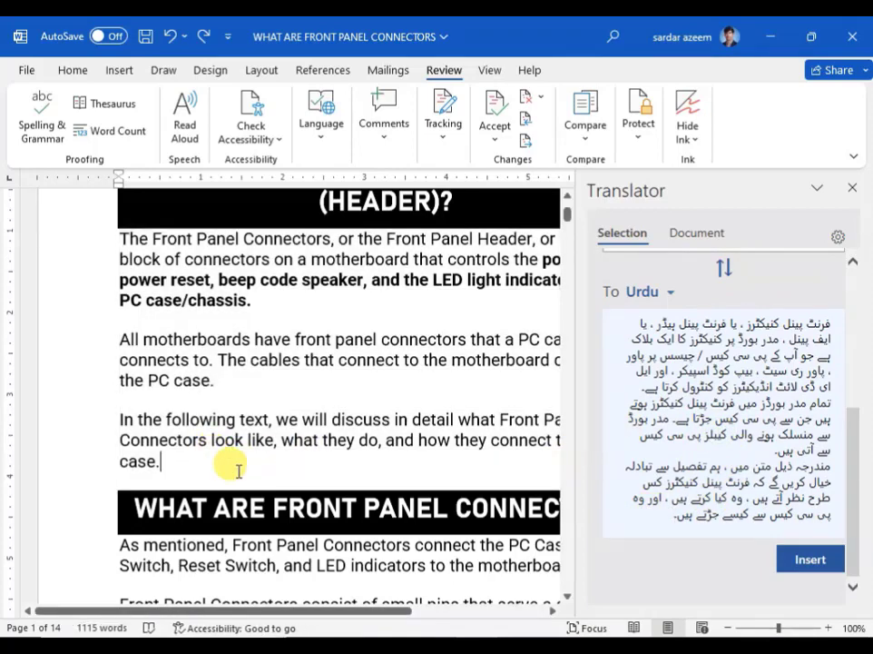
pyautogui.press('Return')
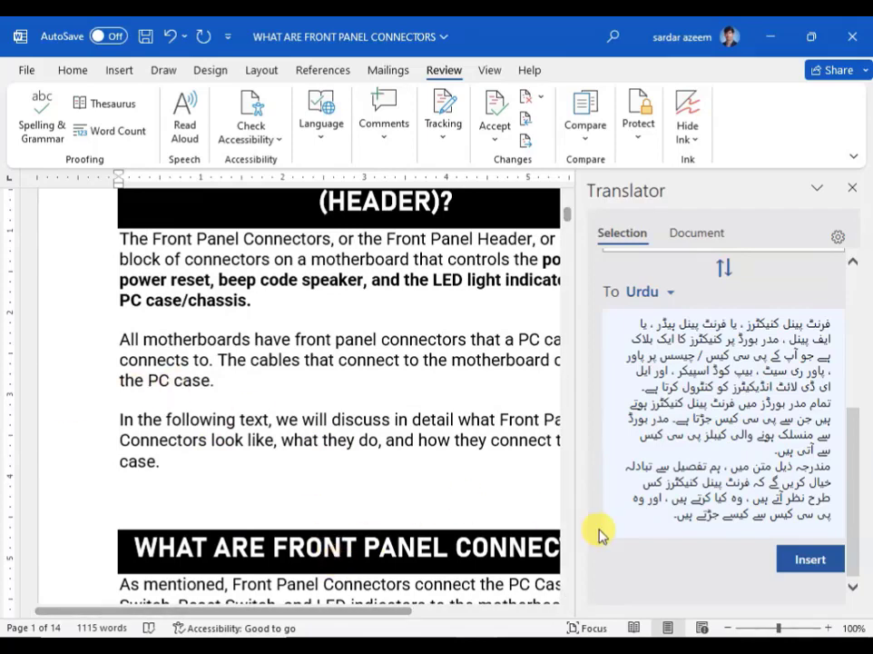
pyautogui.click(825, 558)
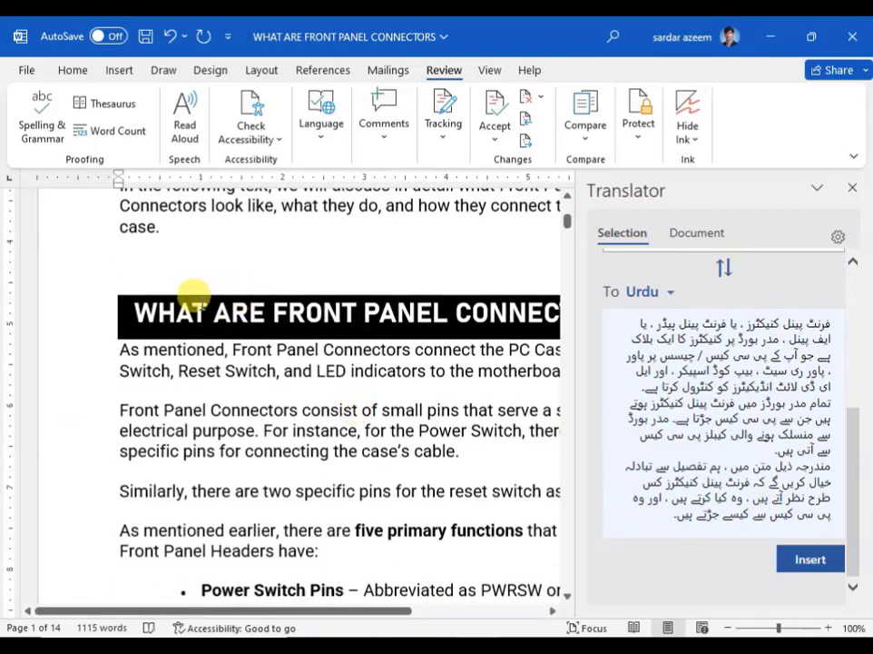
pyautogui.scroll(6, 191, 306)
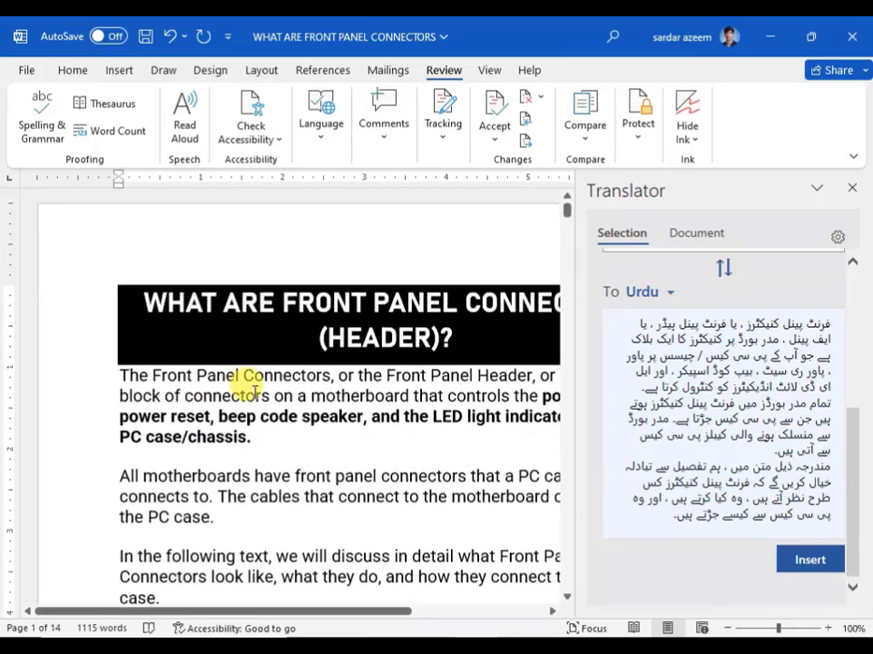
pyautogui.scroll(-1, 255, 390)
pyautogui.scroll(-2, 137, 454)
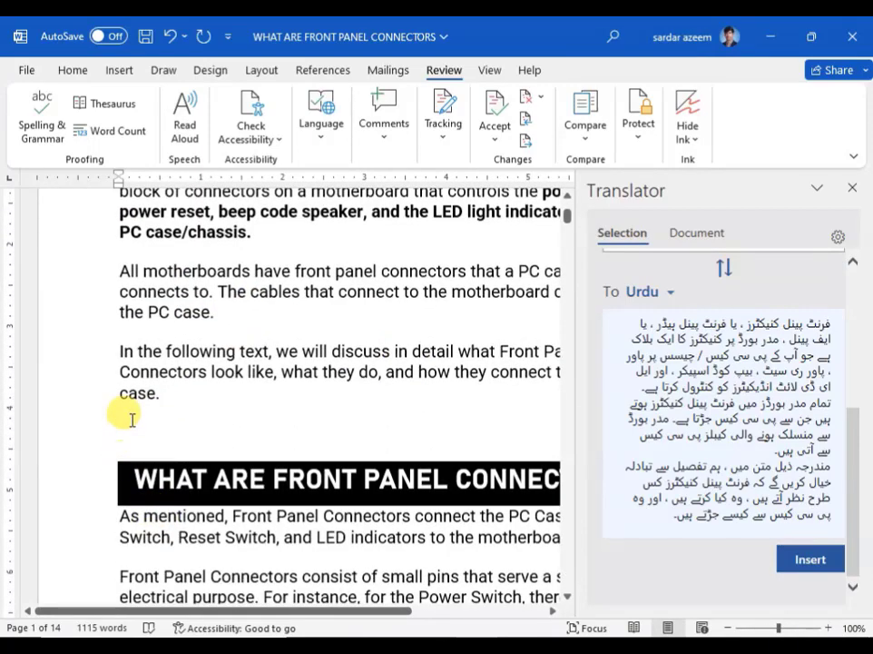
pyautogui.click(133, 419)
pyautogui.click(128, 425)
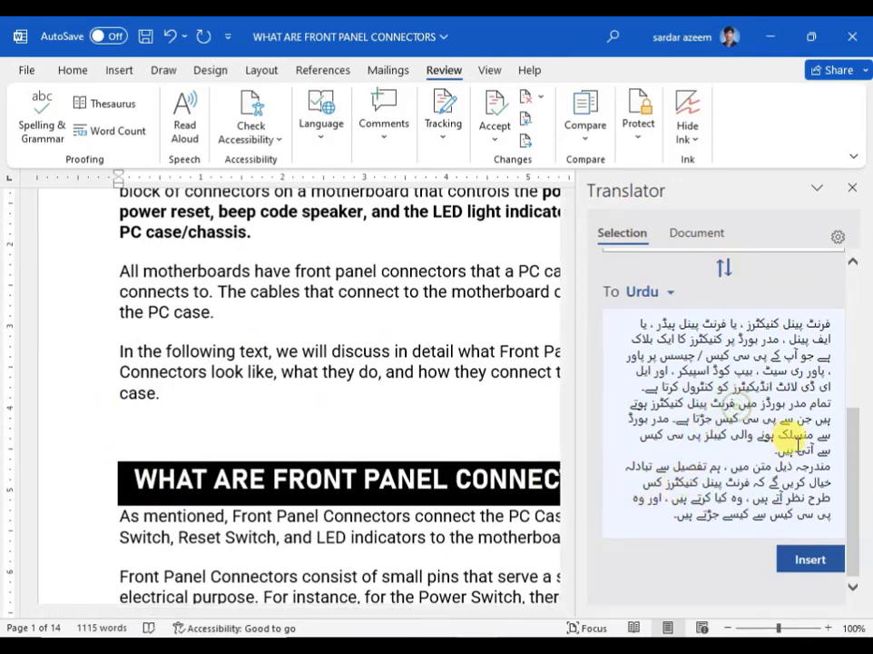
pyautogui.moveTo(849, 446); pyautogui.dragTo(850, 401)
pyautogui.tripleClick(786, 419)
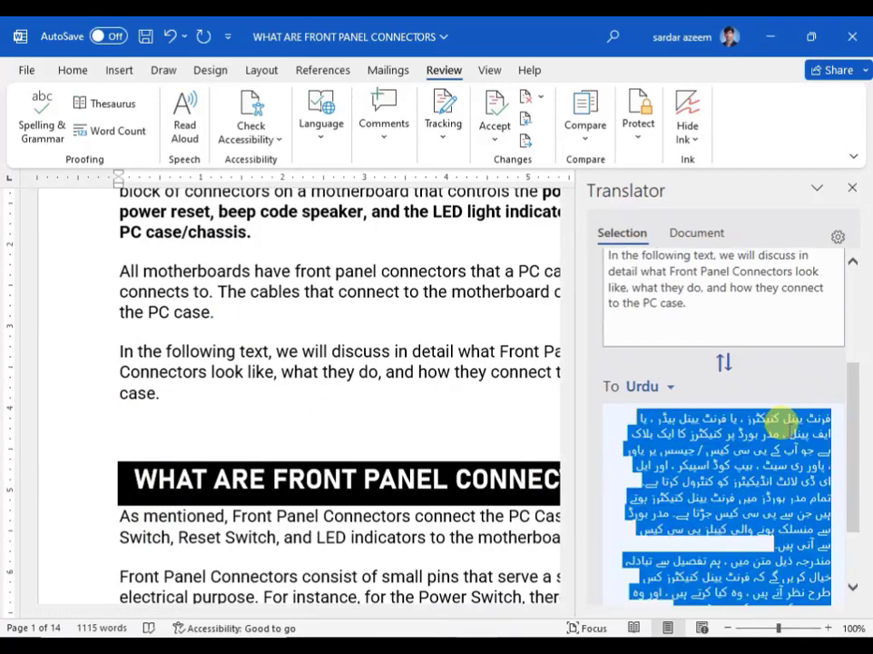
pyautogui.scroll(-2, 744, 442)
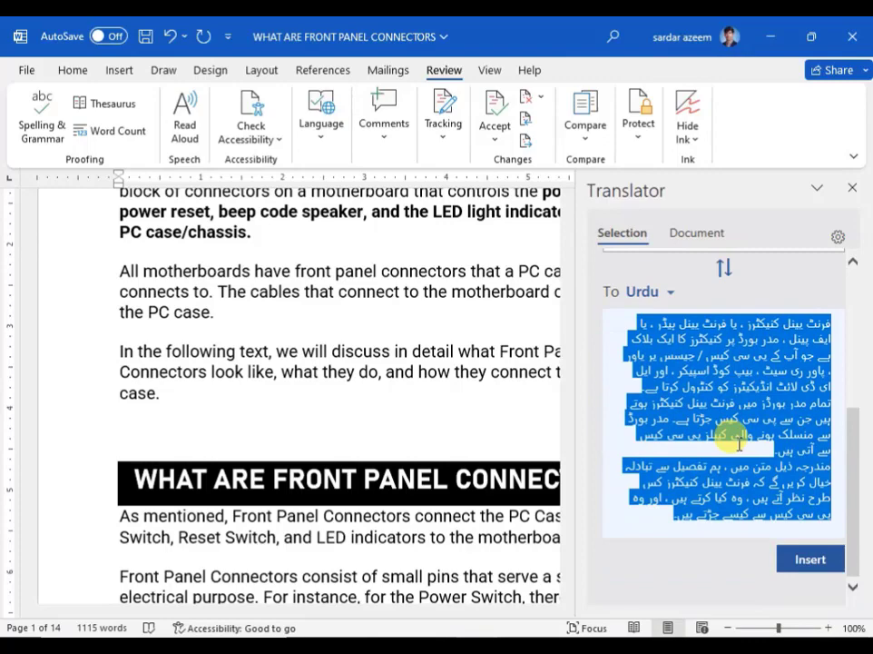
pyautogui.click(791, 561)
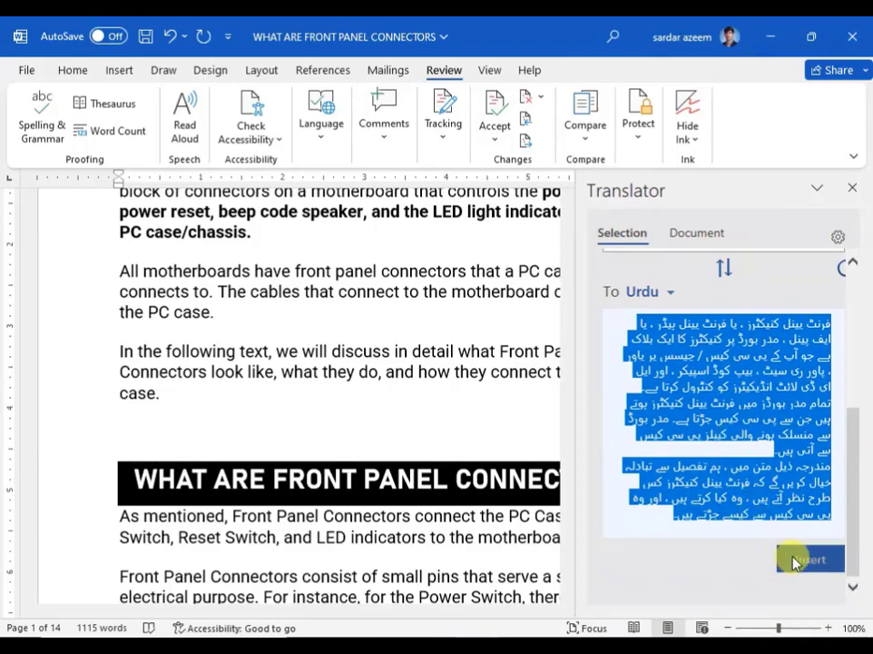
# Close the Translator and add a new line below the motherboard image at the document end.
pyautogui.click(851, 191)
pyautogui.scroll(4, 540, 318)
pyautogui.scroll(-3, 518, 345)
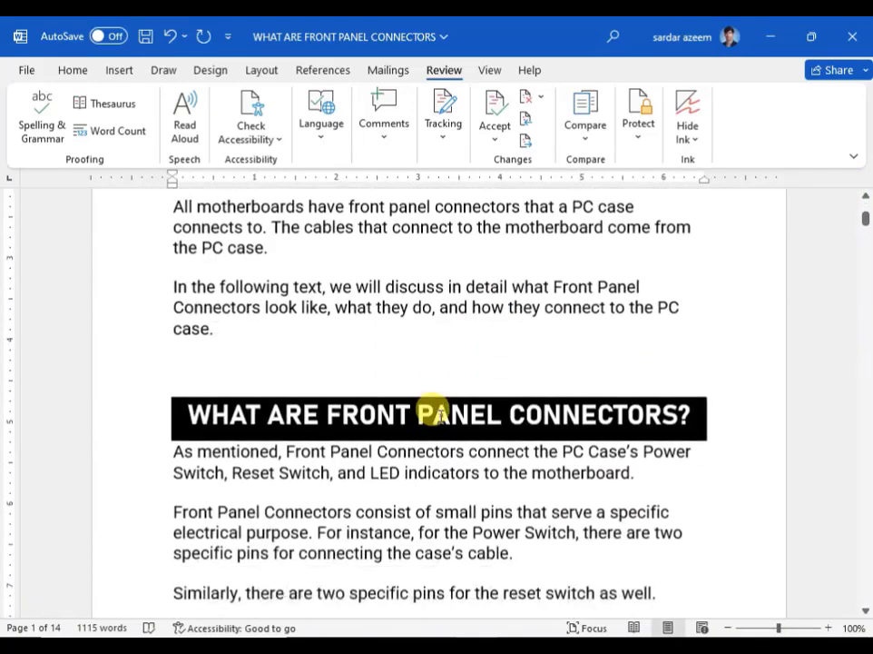
pyautogui.scroll(4, 433, 414)
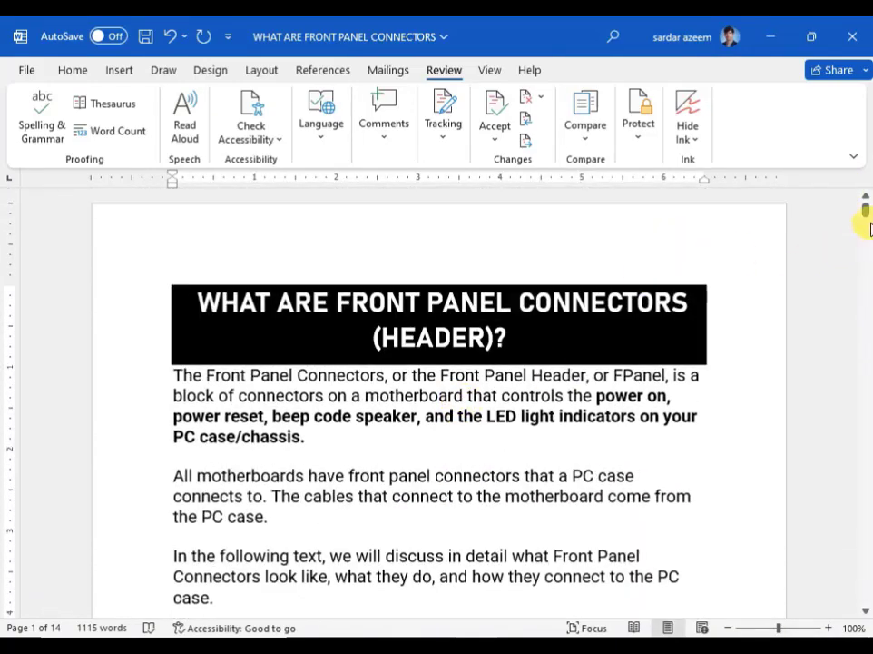
pyautogui.moveTo(865, 211); pyautogui.dragTo(865, 588)
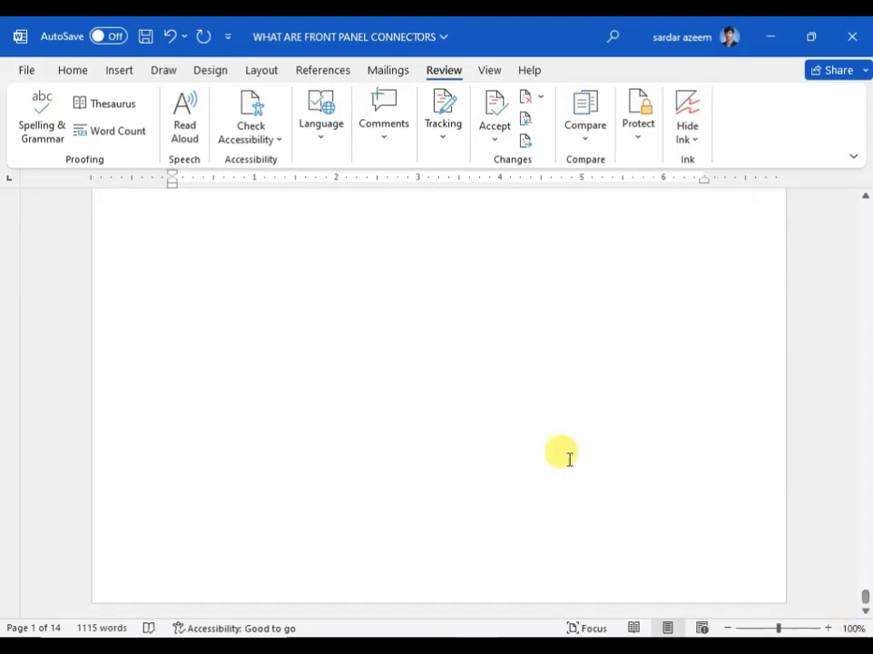
pyautogui.click(335, 452)
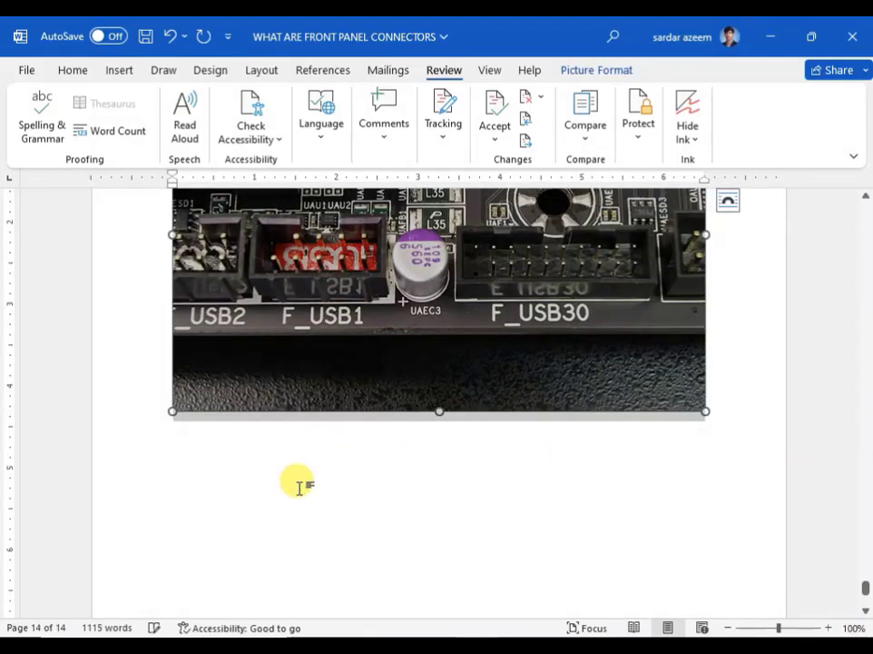
pyautogui.click(718, 394)
pyautogui.press('Return')
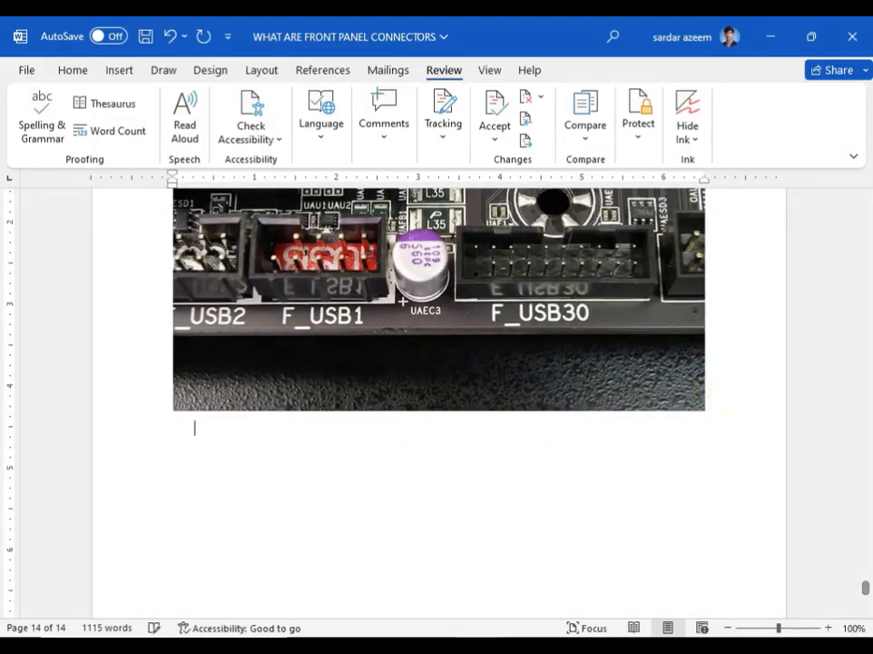
# Start Translate Selection from Review > Language > Translate.
pyautogui.click(271, 138)
pyautogui.click(303, 138)
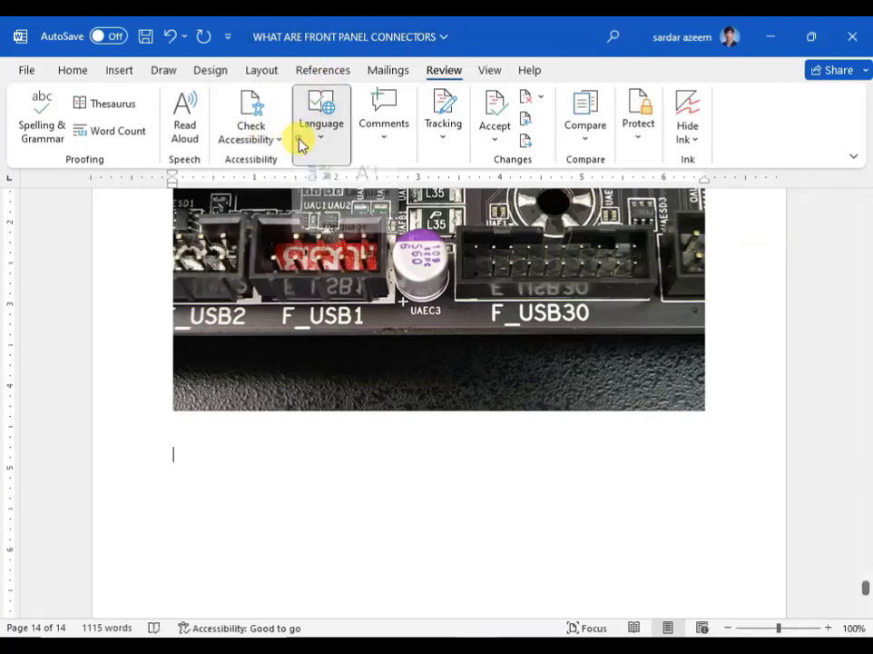
pyautogui.click(320, 208)
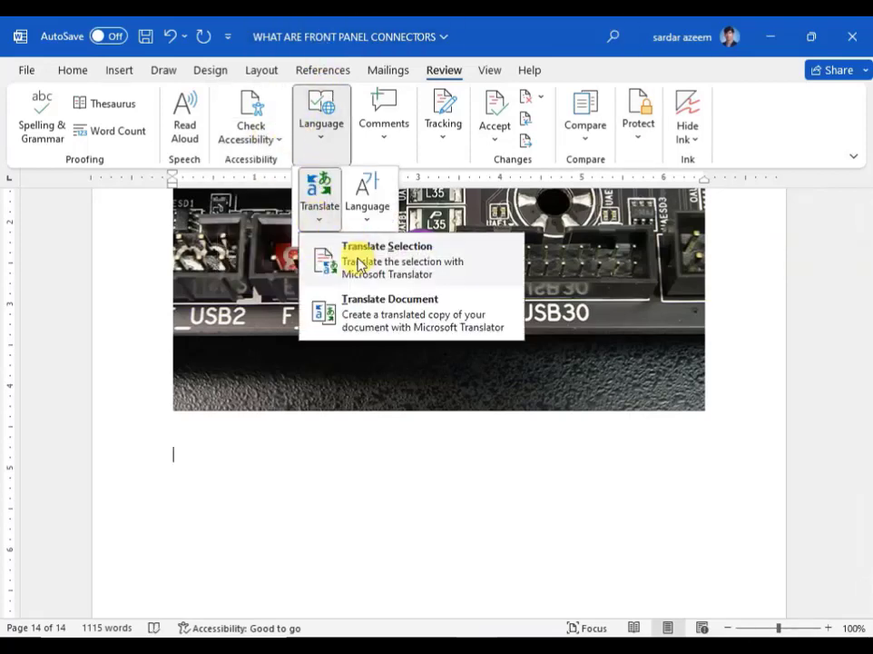
pyautogui.click(345, 257)
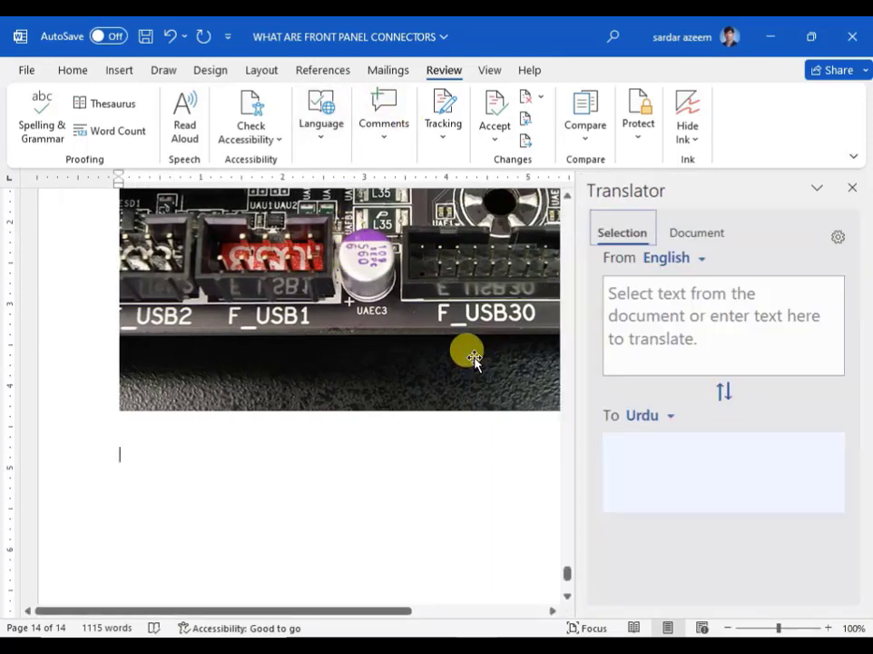
# Select the beep code speaker paragraphs and add an empty line after 'in the hardware.'.
pyautogui.scroll(5, 370, 290)
pyautogui.scroll(10, 354, 318)
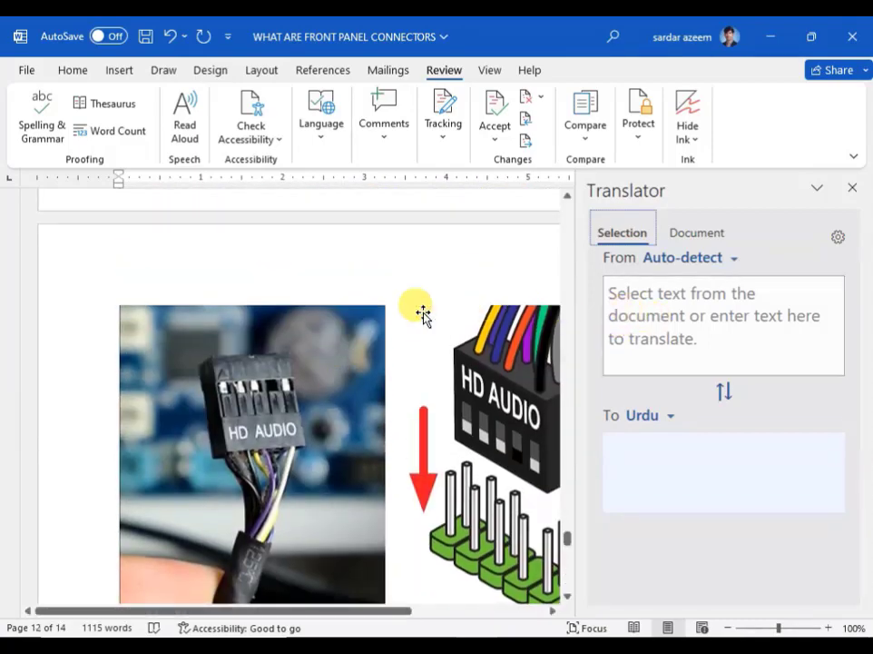
pyautogui.scroll(7, 370, 306)
pyautogui.scroll(4, 381, 307)
pyautogui.scroll(-6, 382, 306)
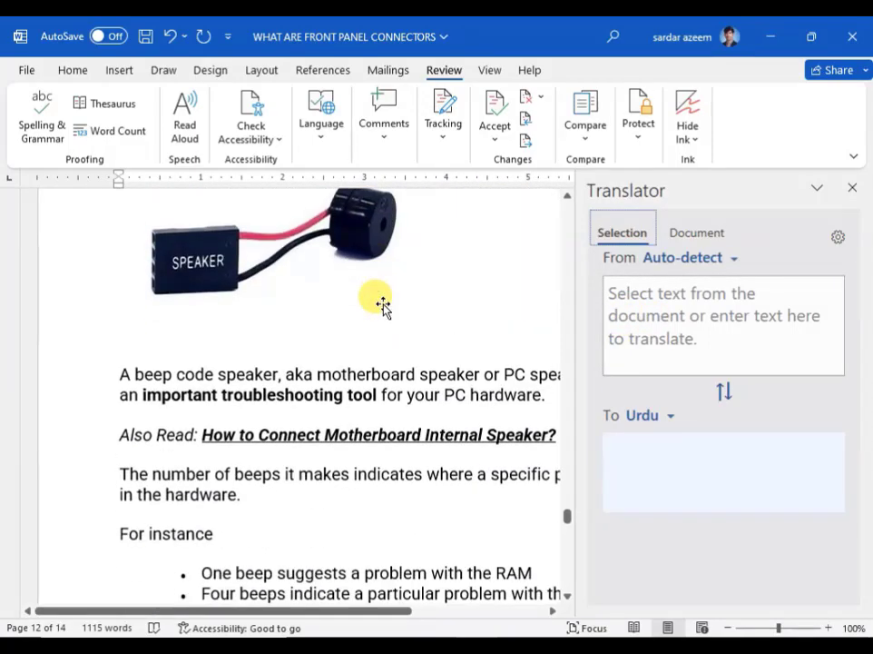
pyautogui.moveTo(241, 289); pyautogui.dragTo(105, 255)
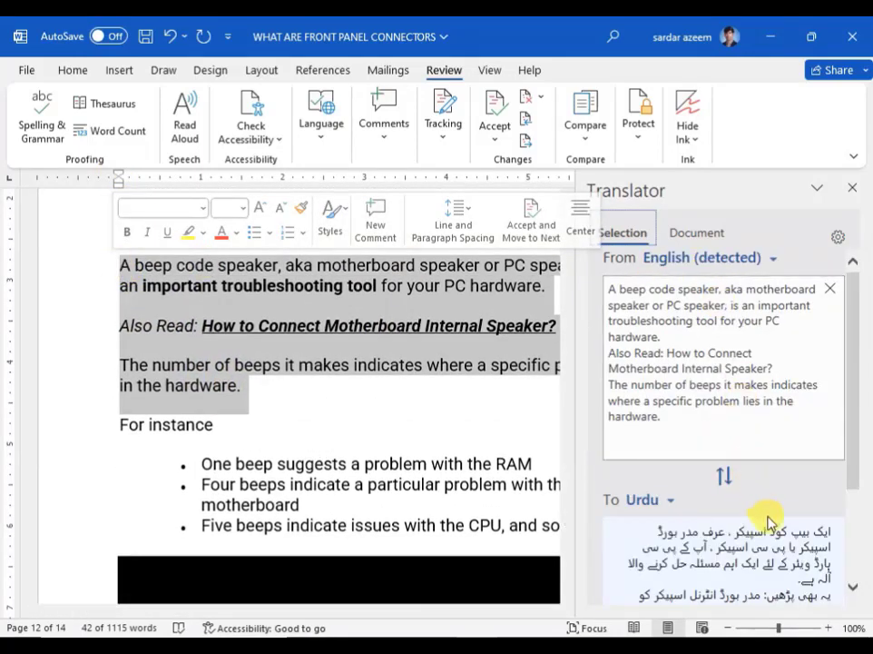
pyautogui.scroll(-3, 770, 533)
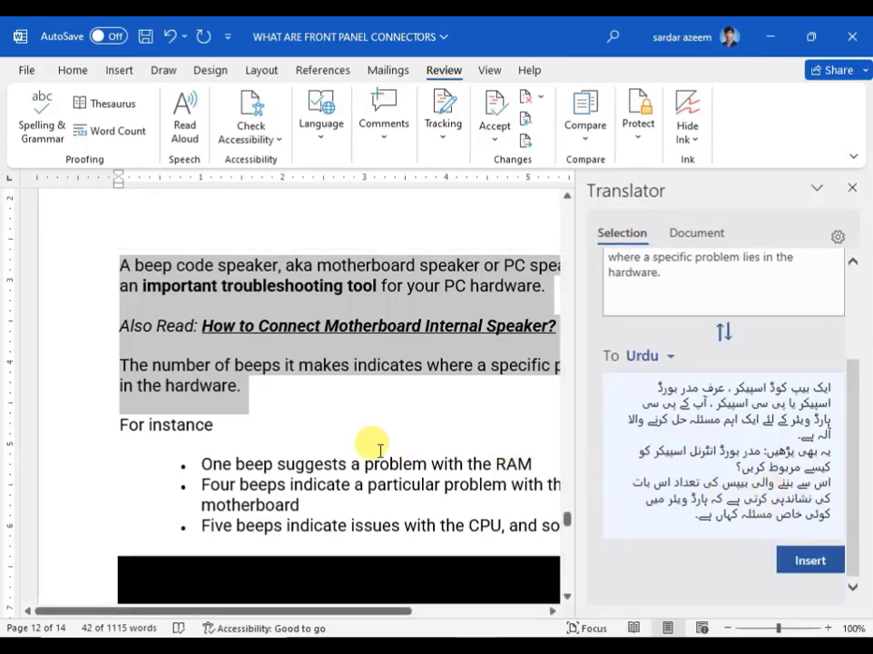
pyautogui.click(292, 403)
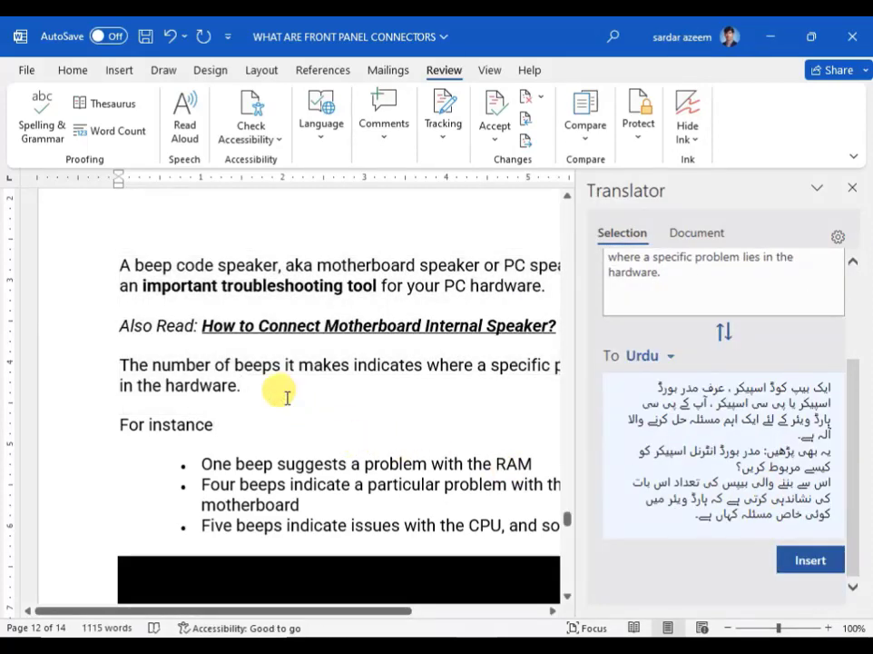
pyautogui.press('Return')
# Insert the Urdu translation and place the cursor below 'in the hardware.'.
pyautogui.click(798, 565)
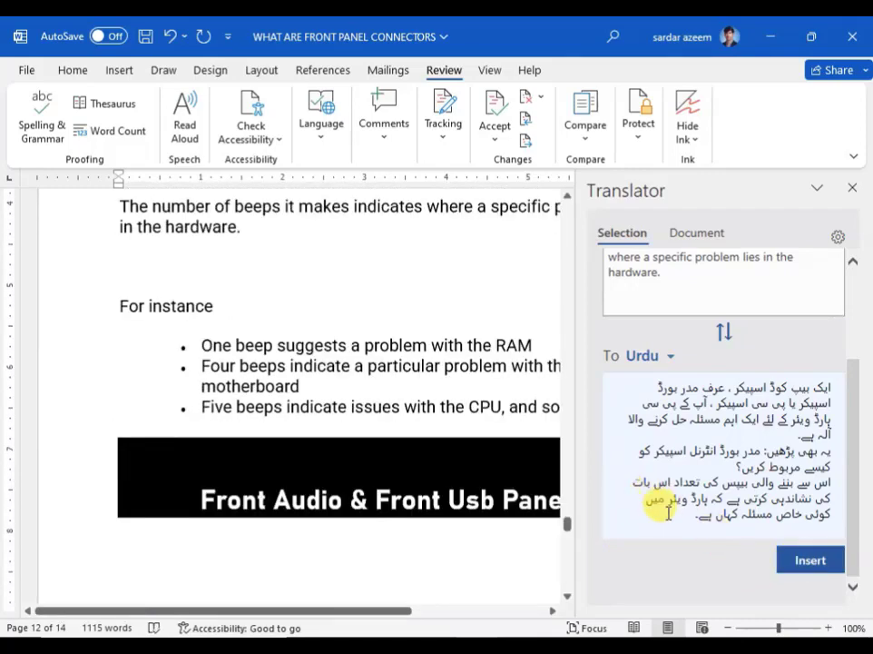
pyautogui.moveTo(142, 253); pyautogui.dragTo(341, 260)
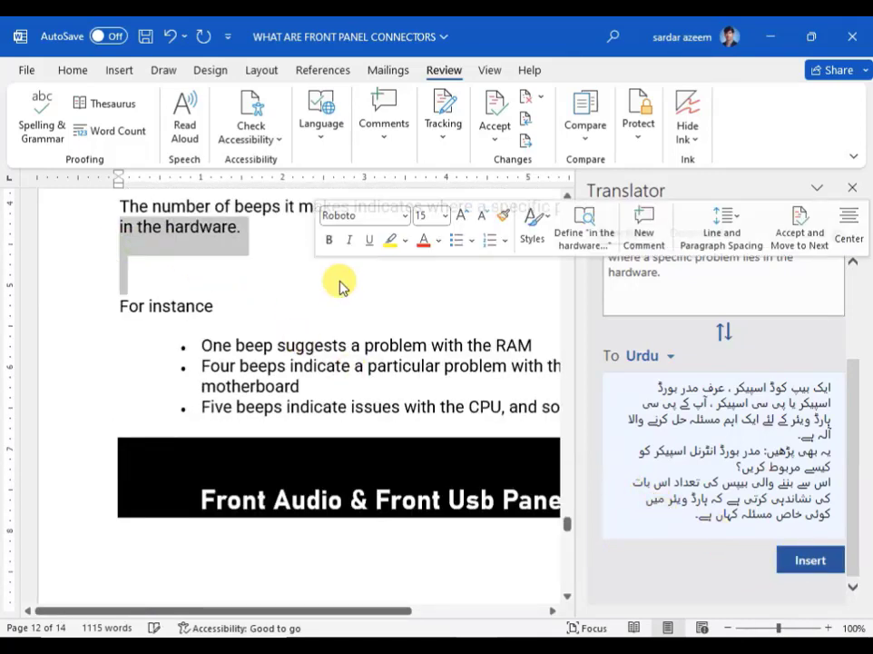
pyautogui.click(339, 281)
pyautogui.moveTo(683, 508); pyautogui.dragTo(827, 374)
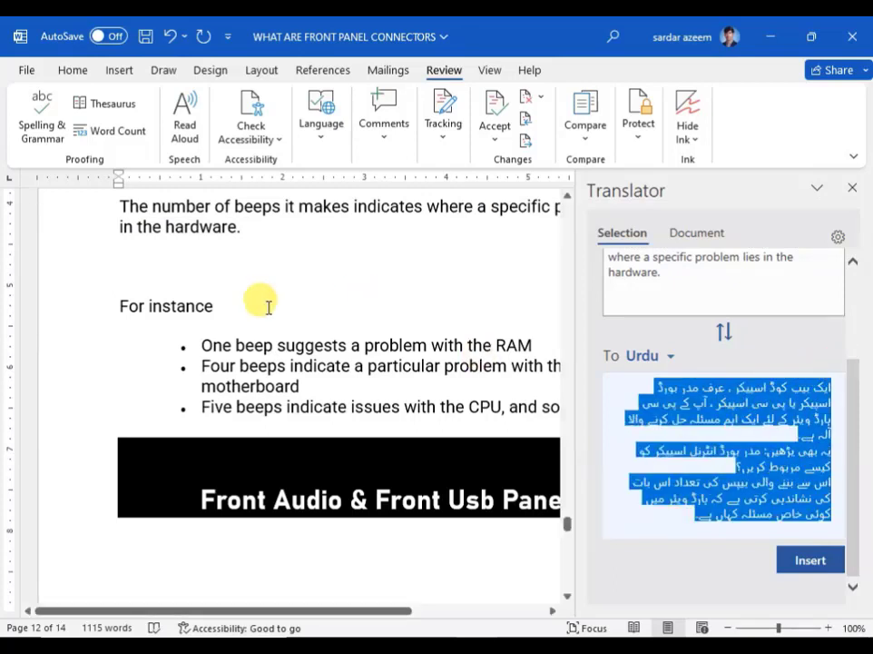
pyautogui.click(142, 258)
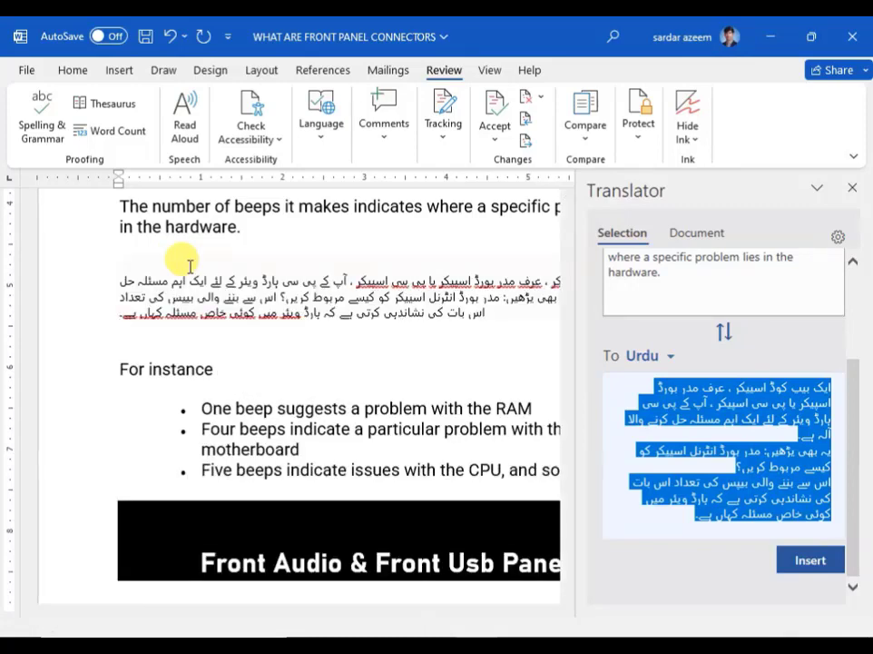
# Close the Translator and make the Urdu beep-code paragraph bold at 18 pt.
pyautogui.click(852, 187)
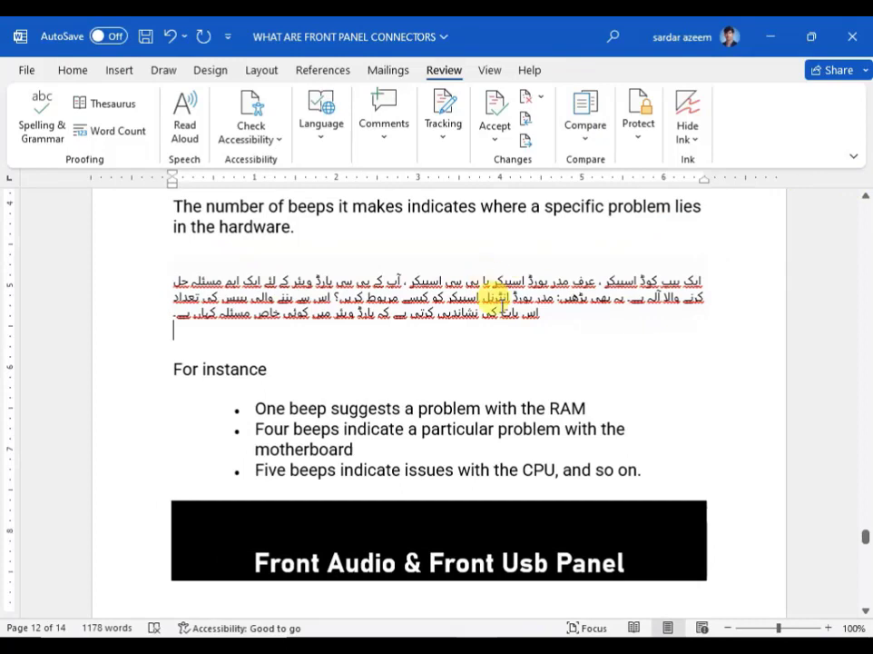
pyautogui.click(157, 316)
pyautogui.moveTo(244, 305); pyautogui.dragTo(530, 287)
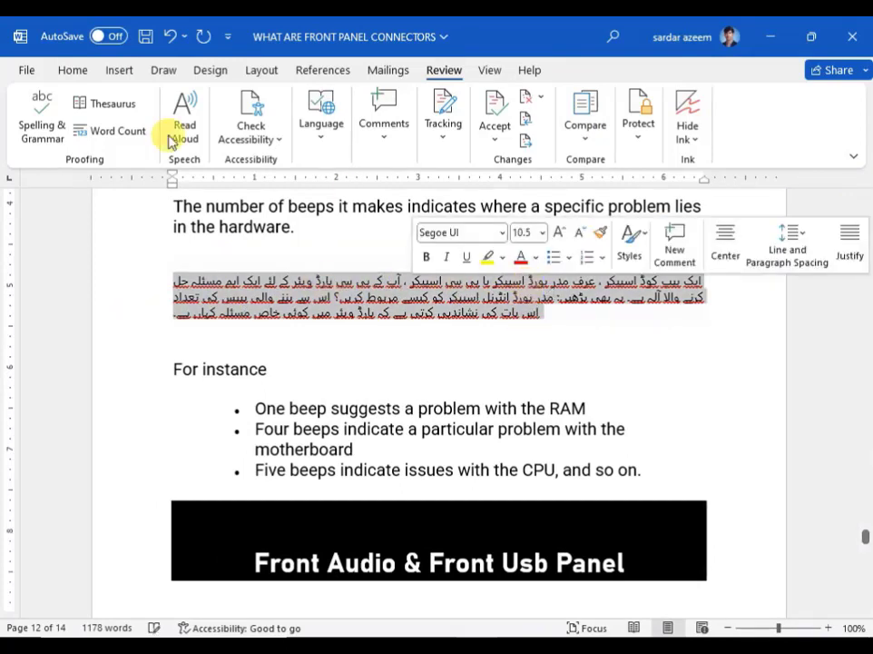
pyautogui.click(78, 78)
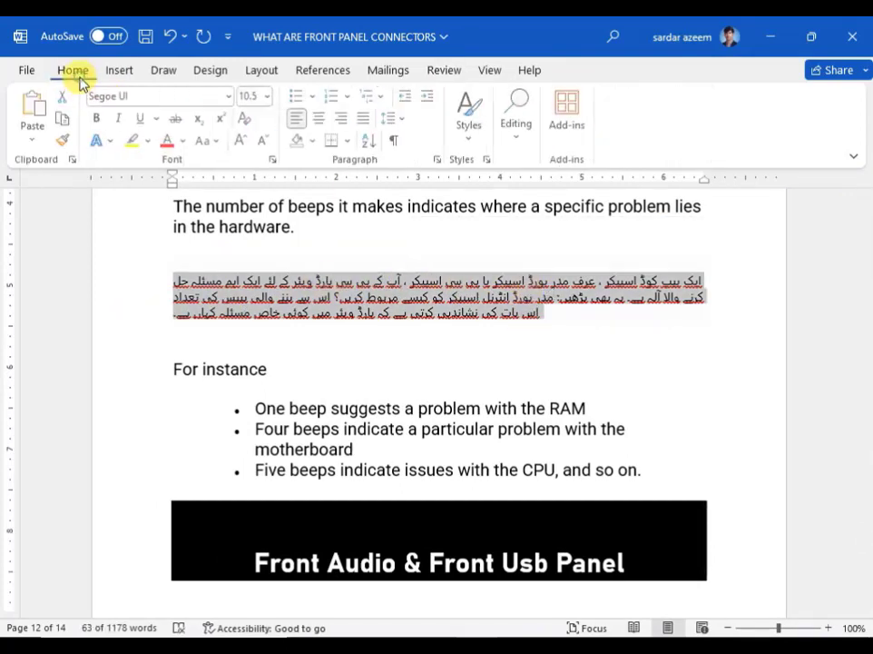
pyautogui.click(102, 119)
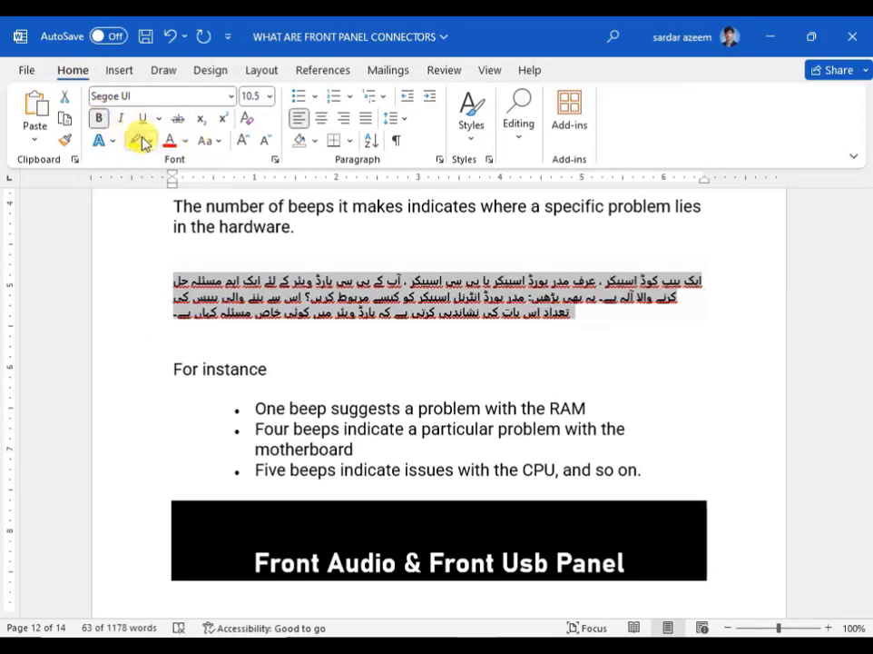
pyautogui.click(243, 142)
pyautogui.click(242, 142)
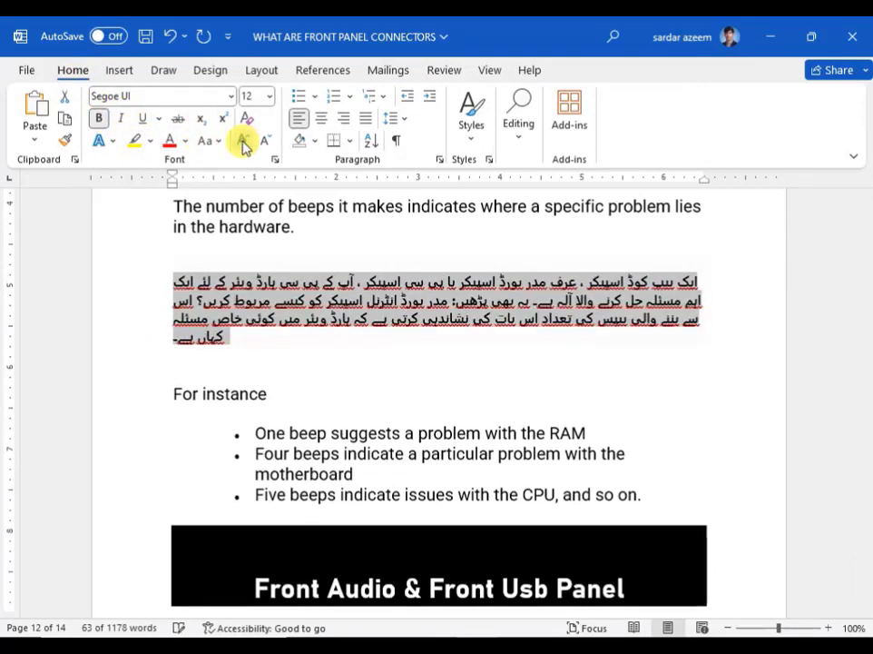
pyautogui.click(242, 141)
pyautogui.click(242, 141)
pyautogui.click(243, 142)
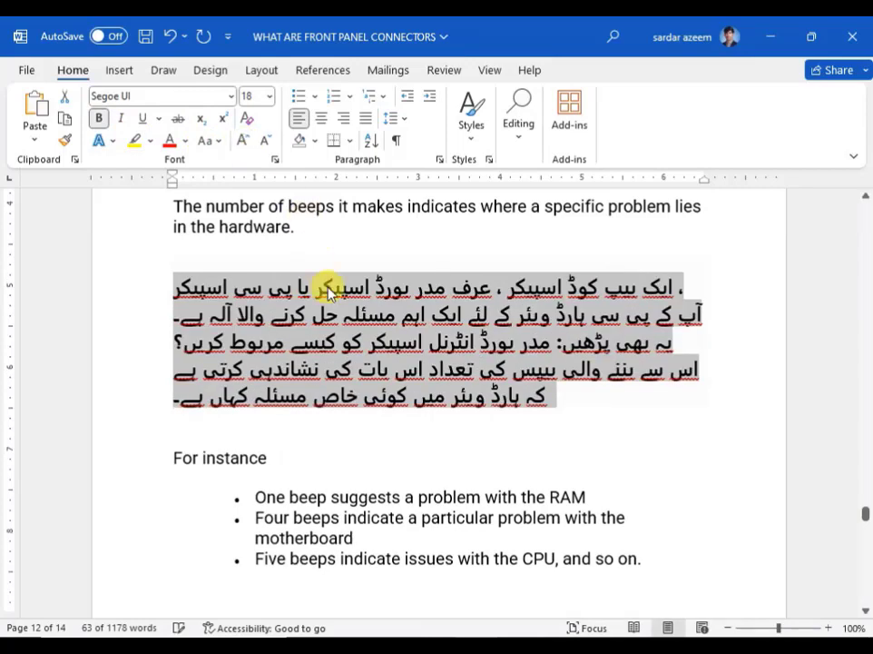
pyautogui.click(289, 314)
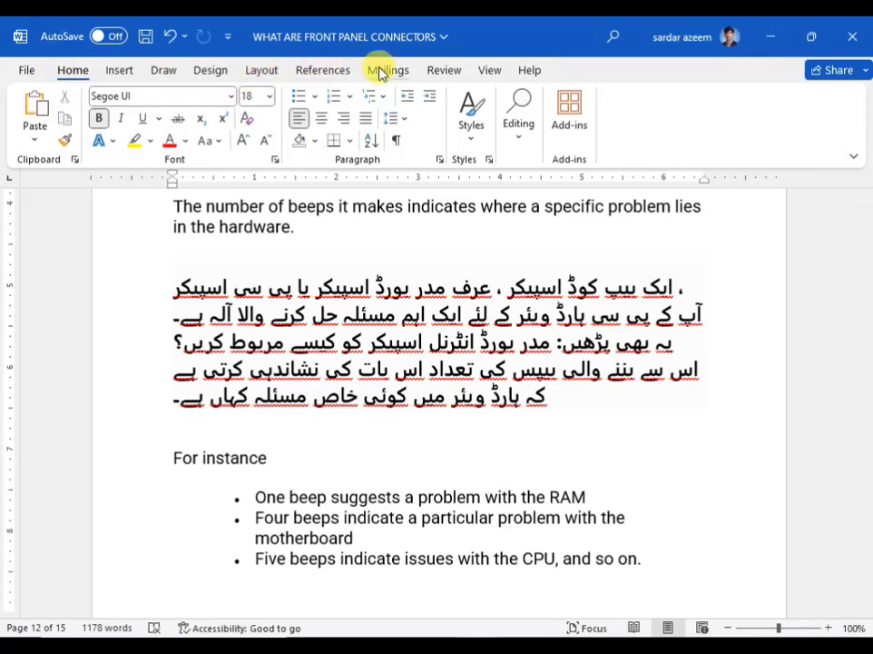
# Browse Review > Language > Set Proofing Language and close the Language dialog unchanged.
pyautogui.click(452, 77)
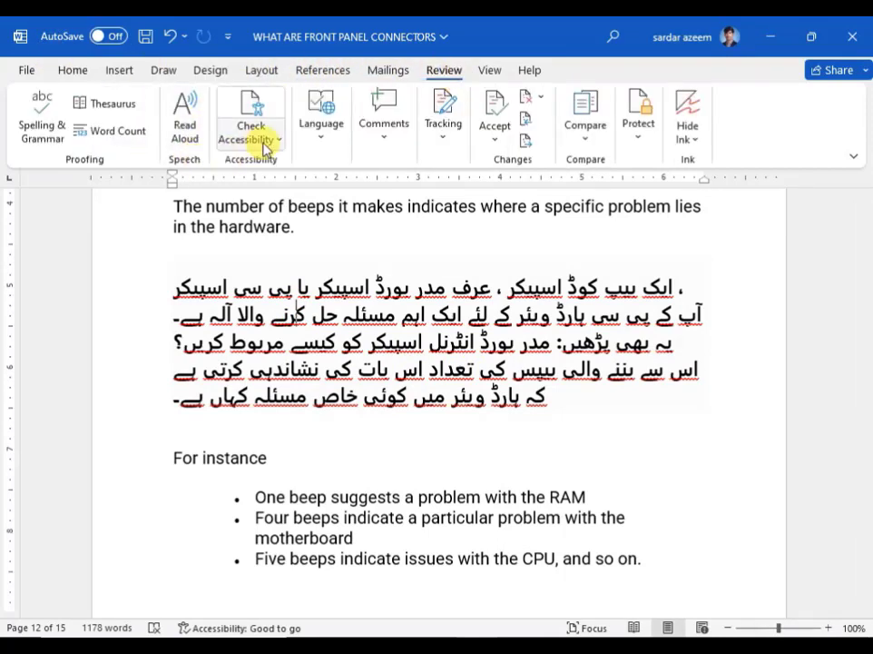
pyautogui.click(324, 145)
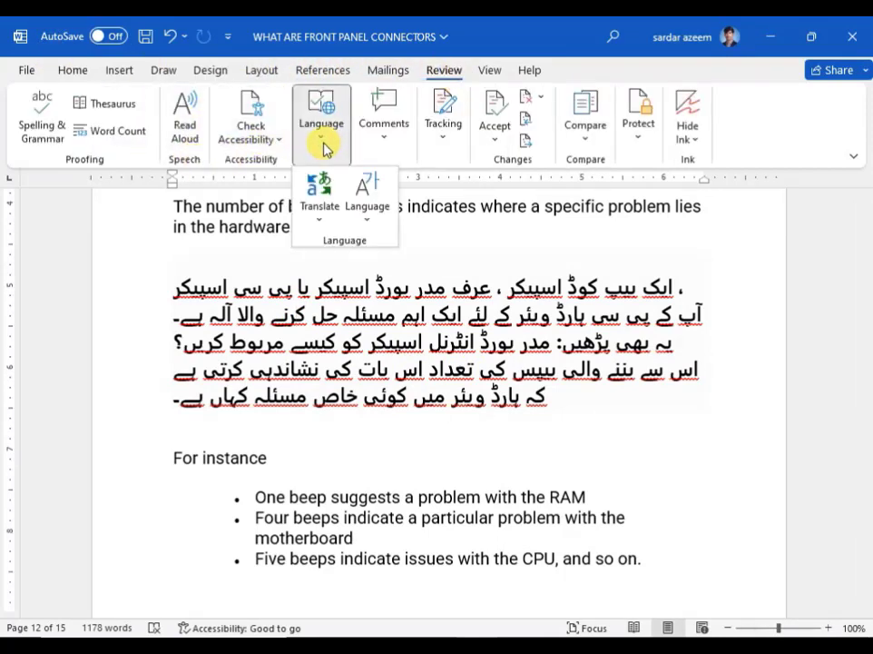
pyautogui.click(370, 222)
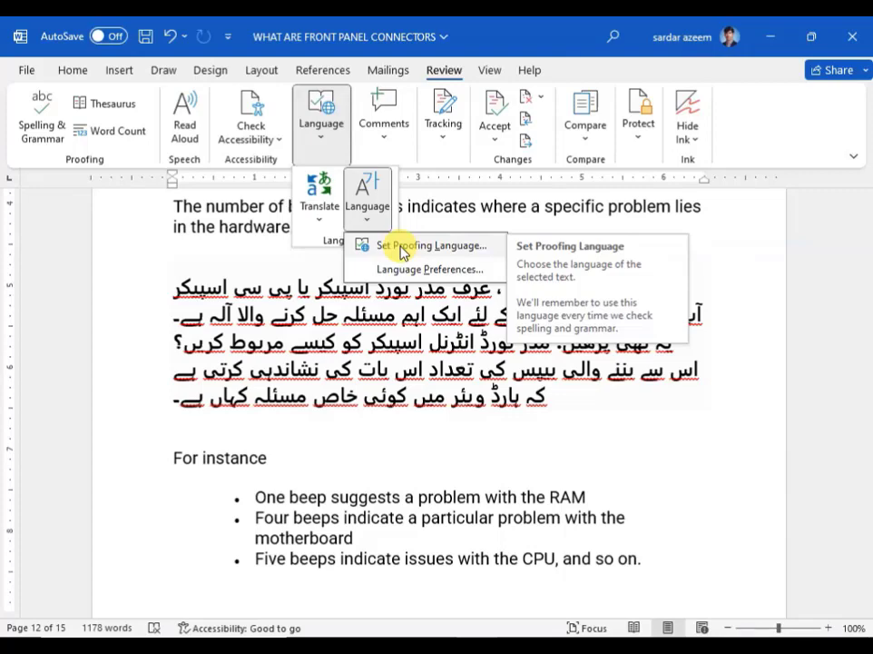
pyautogui.click(403, 247)
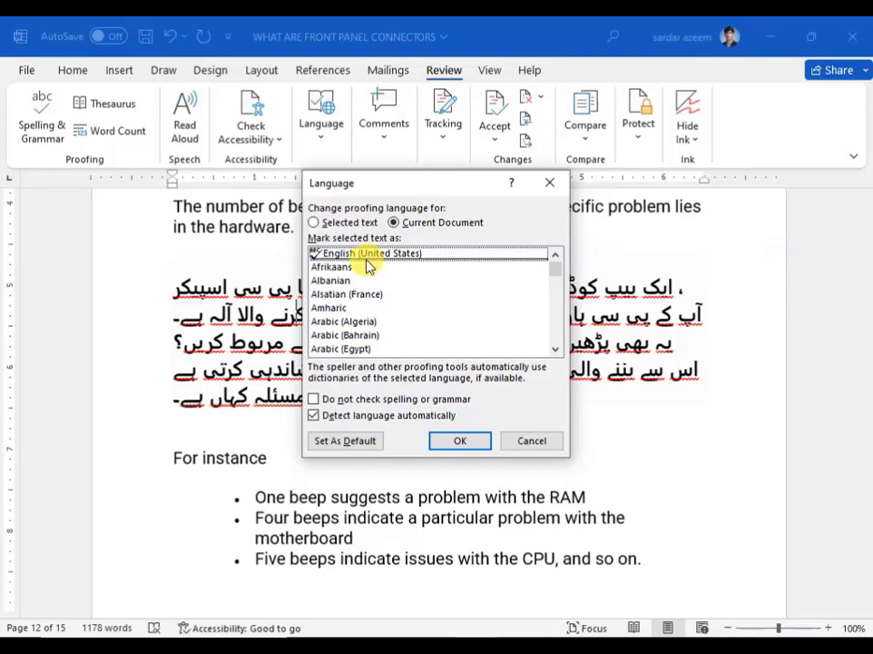
pyautogui.scroll(-12, 357, 286)
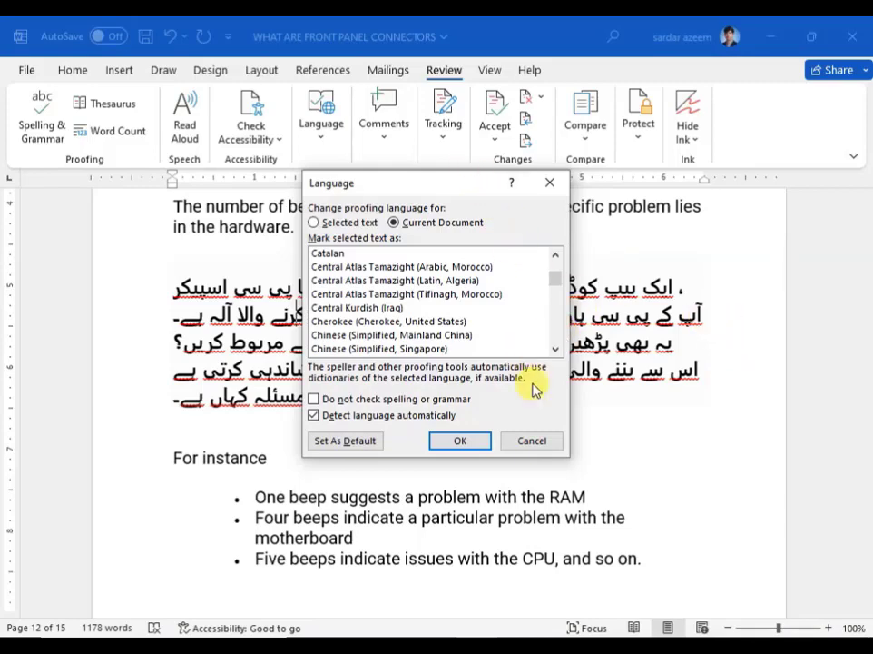
pyautogui.click(534, 441)
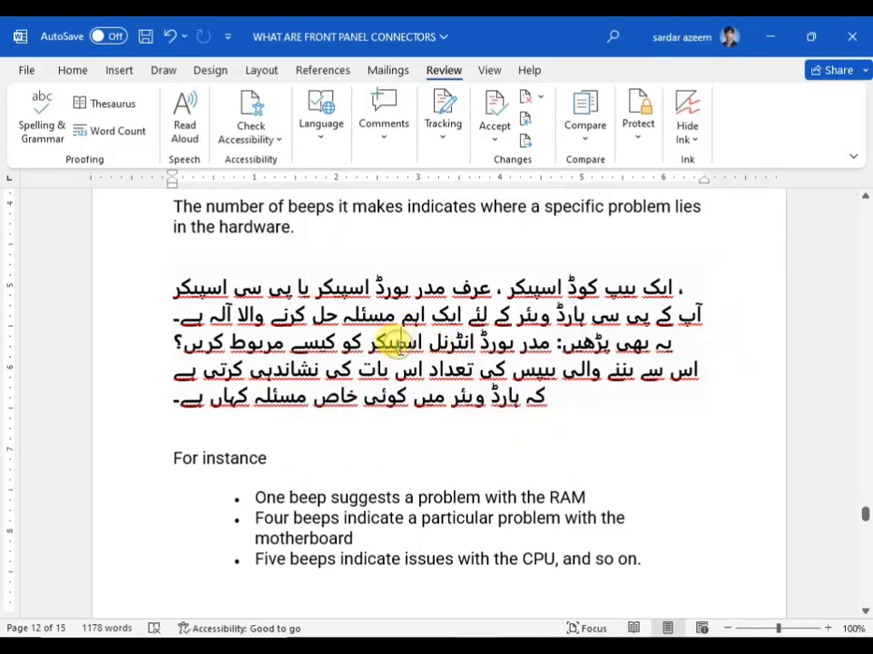
# Select the whole Urdu translation paragraph.
pyautogui.scroll(-6, 399, 340)
pyautogui.scroll(-4, 417, 428)
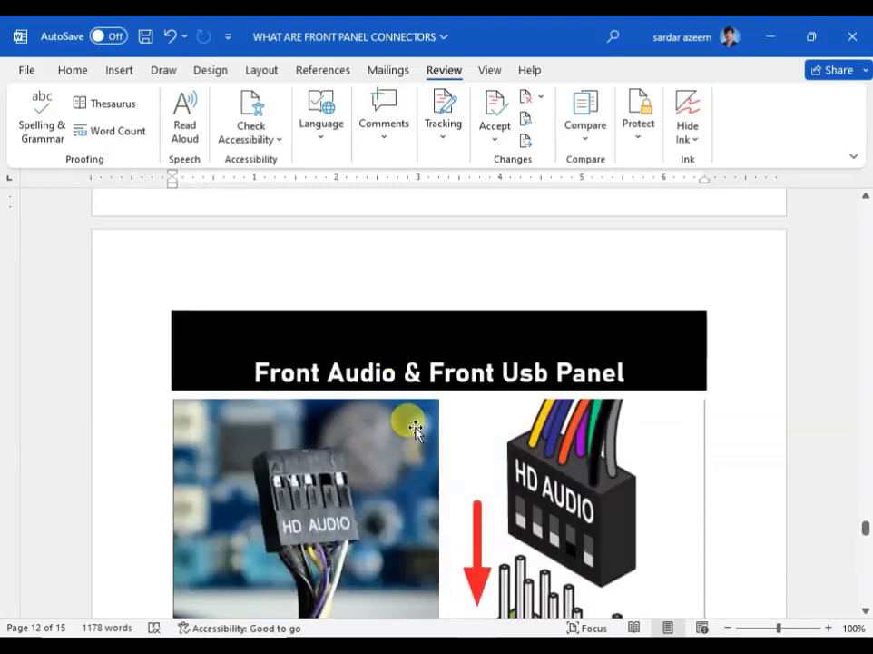
pyautogui.scroll(12, 413, 425)
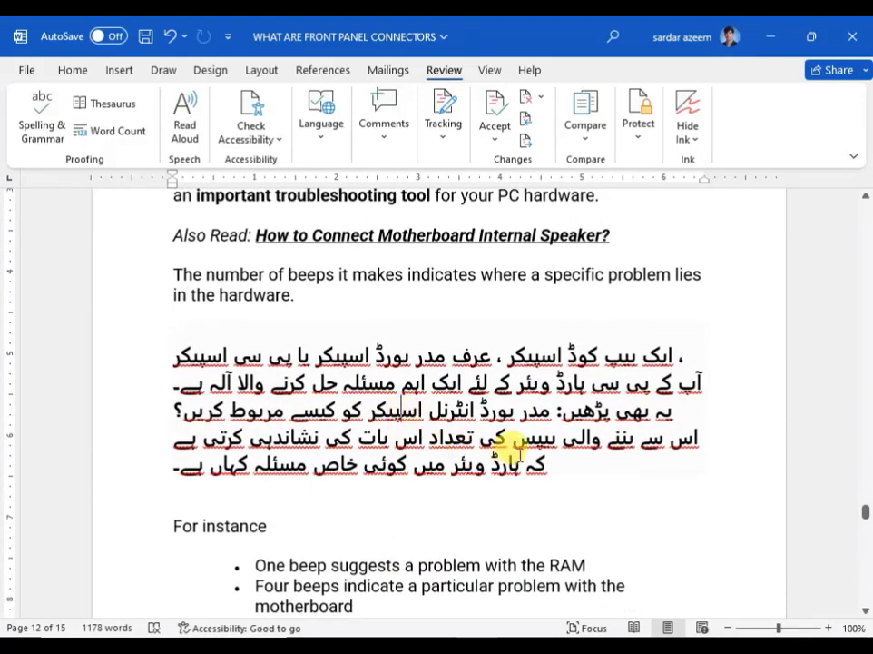
pyautogui.moveTo(561, 465); pyautogui.dragTo(244, 368)
pyautogui.click(250, 383)
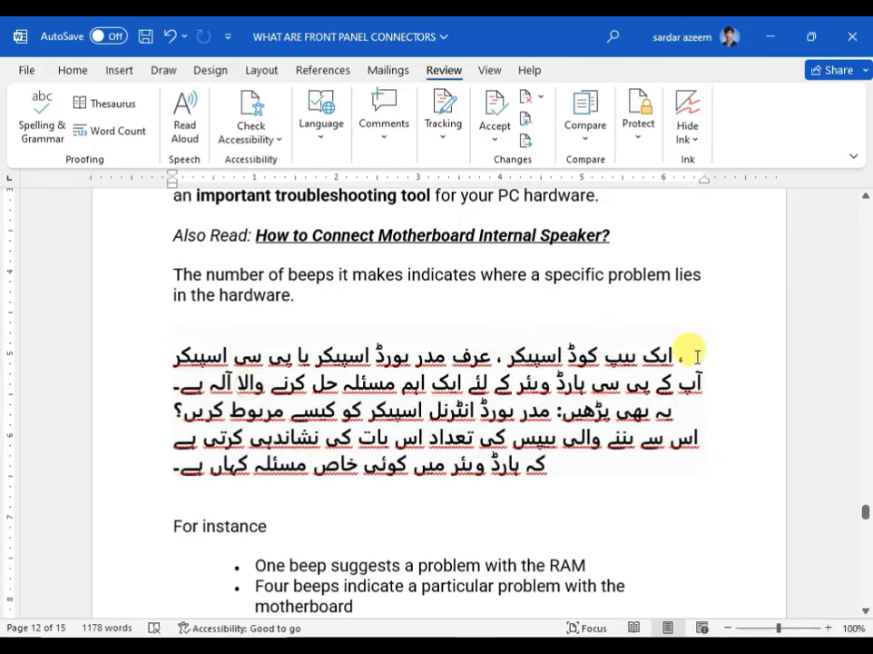
pyautogui.moveTo(697, 348); pyautogui.dragTo(423, 414)
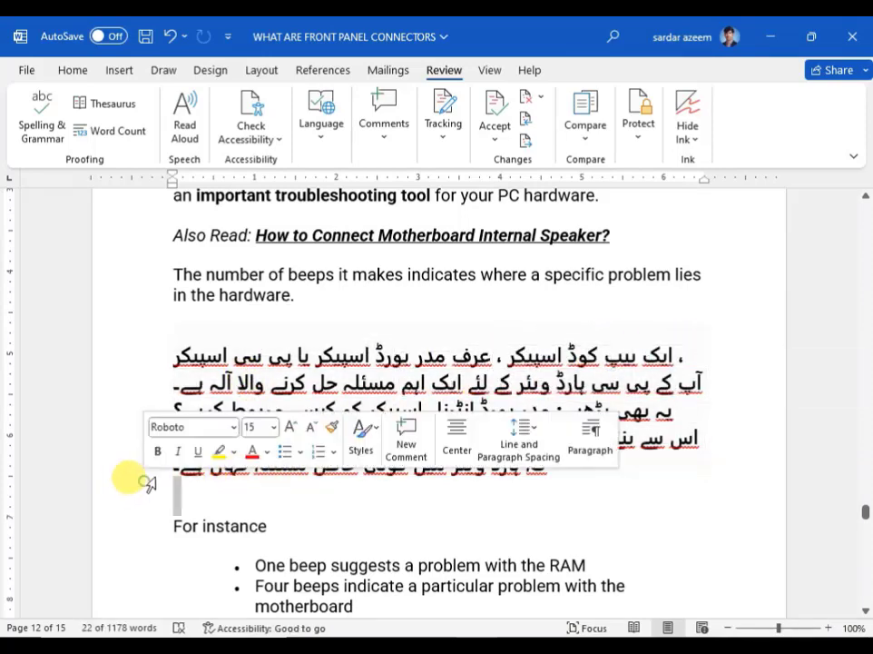
pyautogui.click(281, 383)
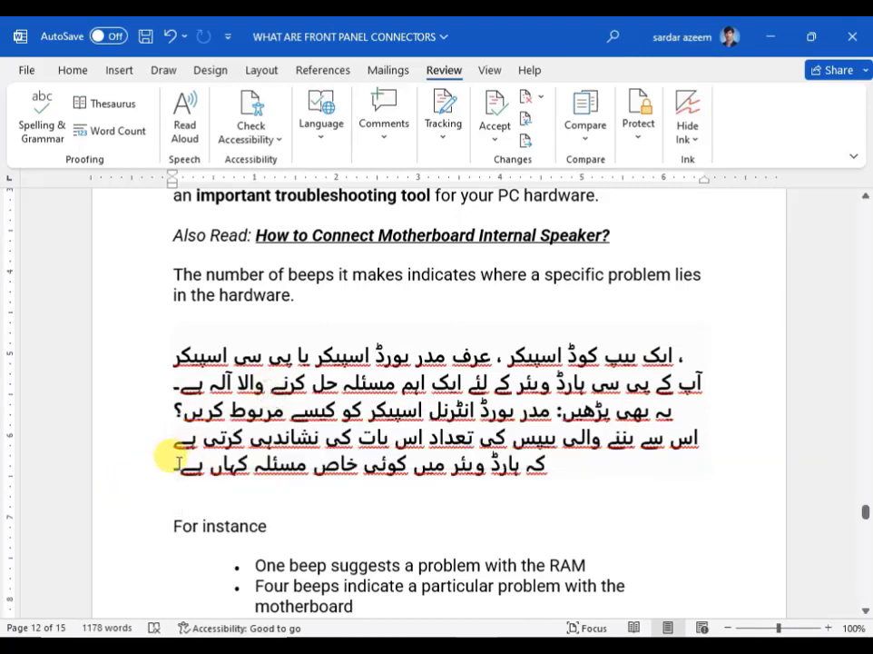
pyautogui.moveTo(171, 467); pyautogui.dragTo(649, 338)
# Add the comment 'Urdu translation of text' to the paragraph and zoom the view to 60%.
pyautogui.click(386, 109)
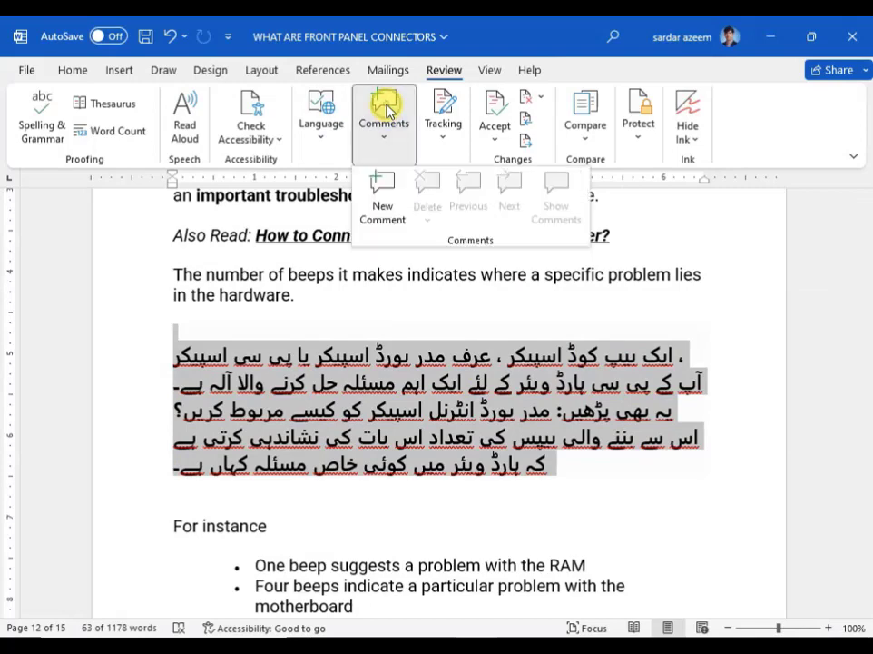
pyautogui.click(383, 192)
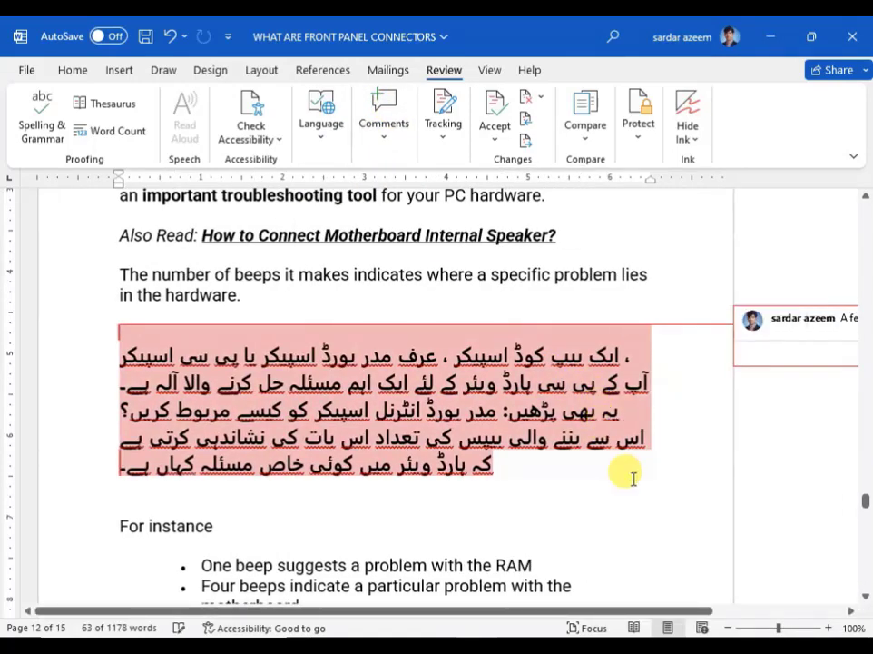
pyautogui.write('Urdfu')
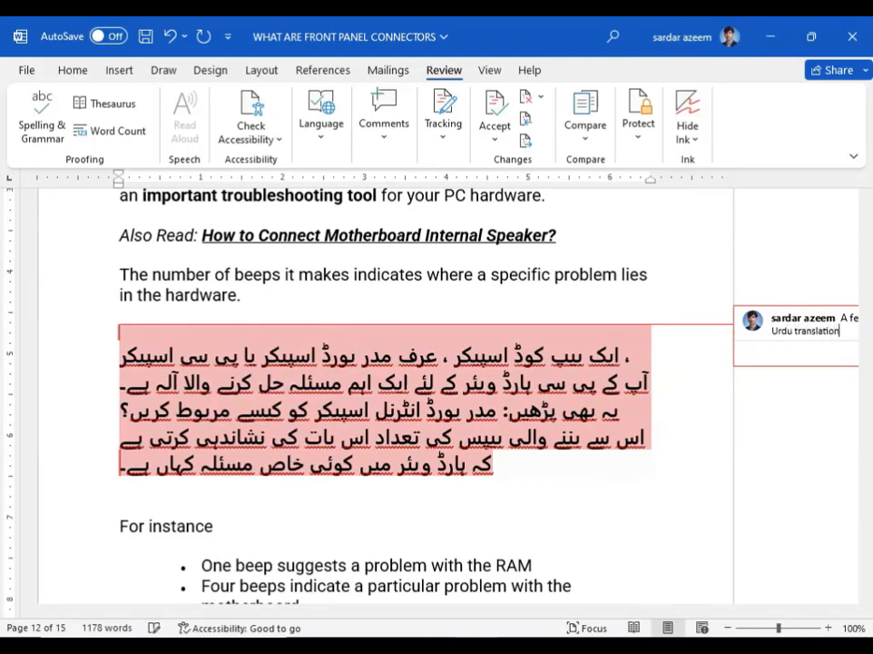
pyautogui.write('of text')
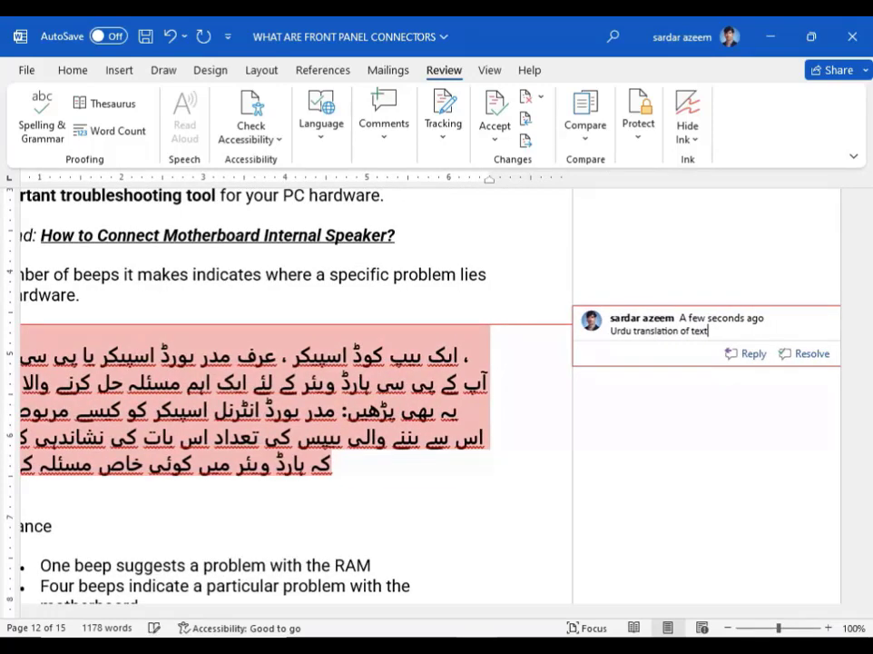
pyautogui.click(472, 473)
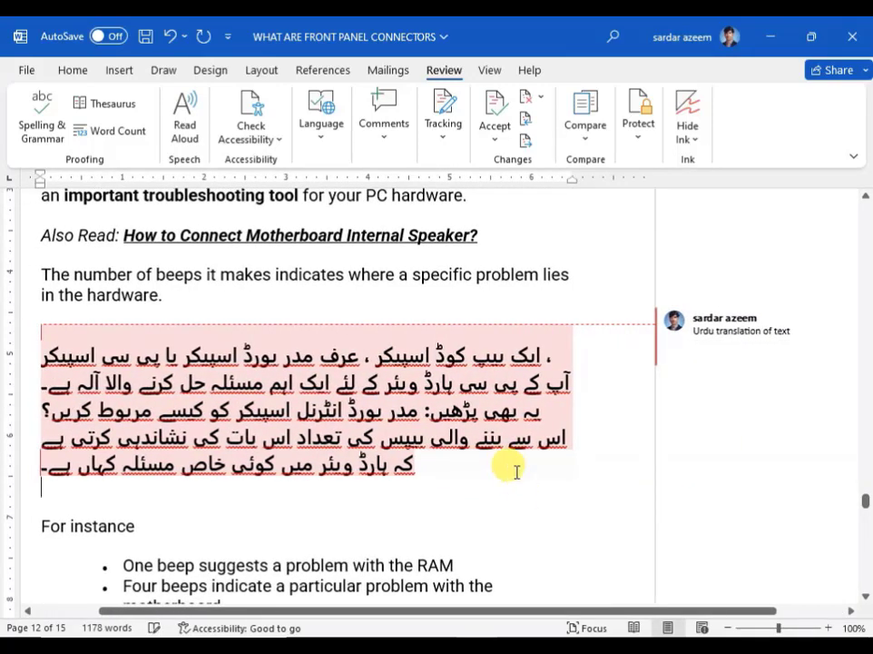
pyautogui.click(550, 407)
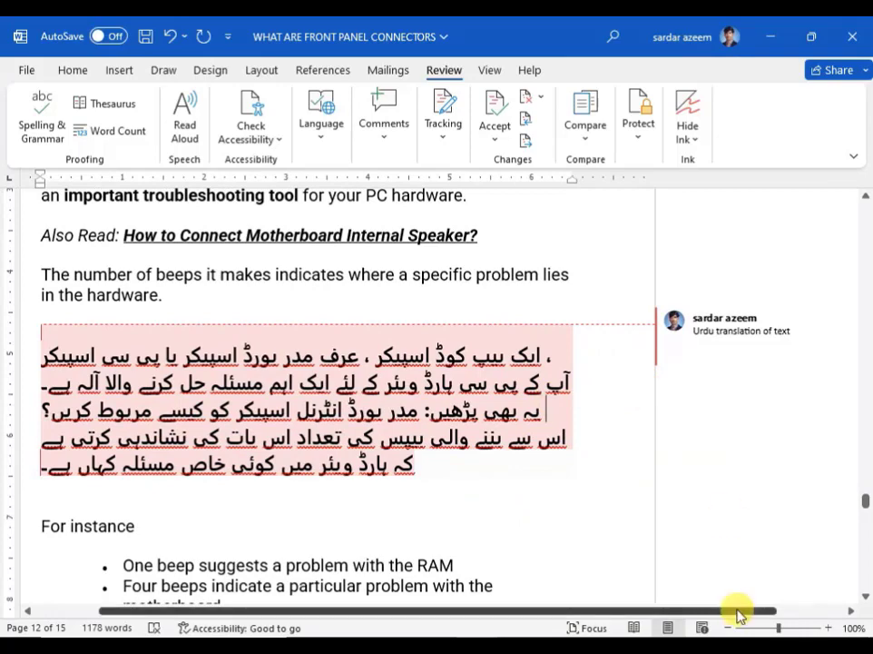
pyautogui.click(761, 629)
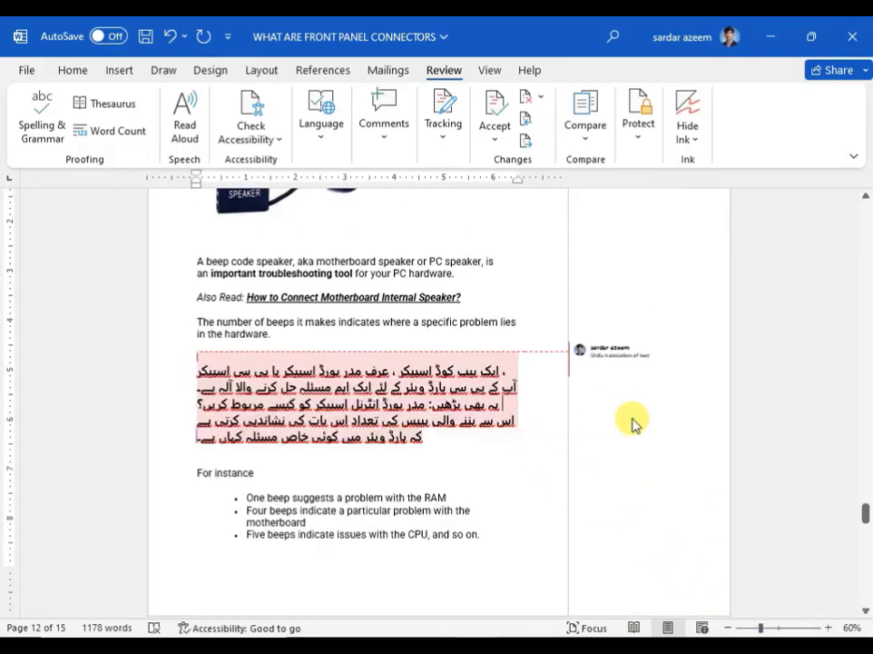
# Delete the 'Urdu translation of text' comment and return the zoom to 100%.
pyautogui.click(444, 141)
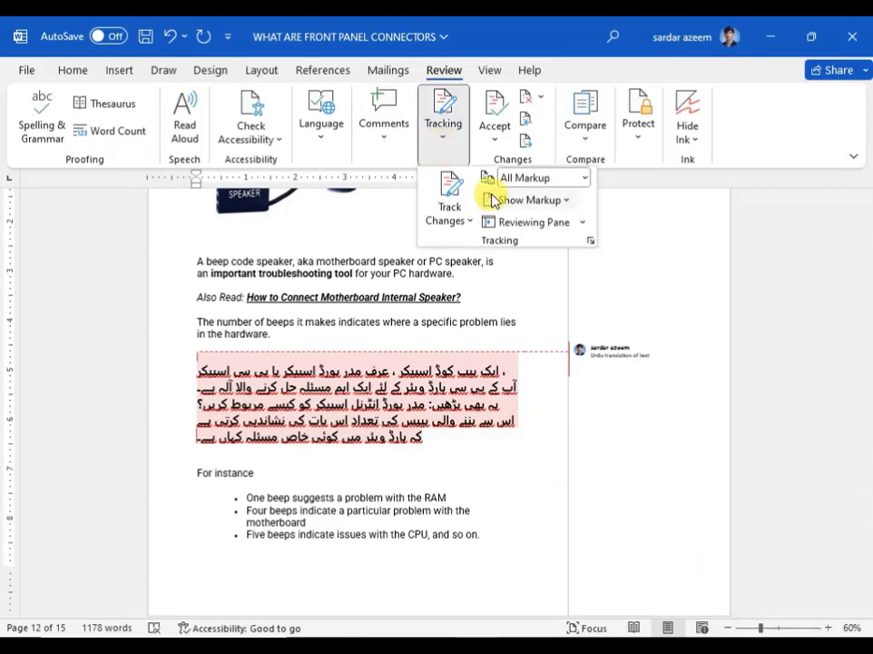
pyautogui.click(400, 141)
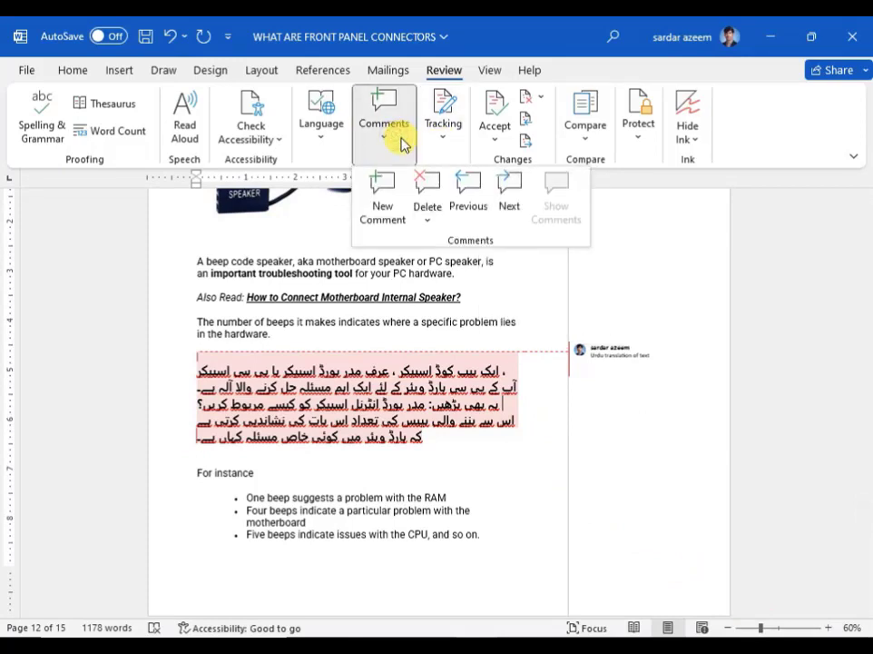
pyautogui.click(426, 182)
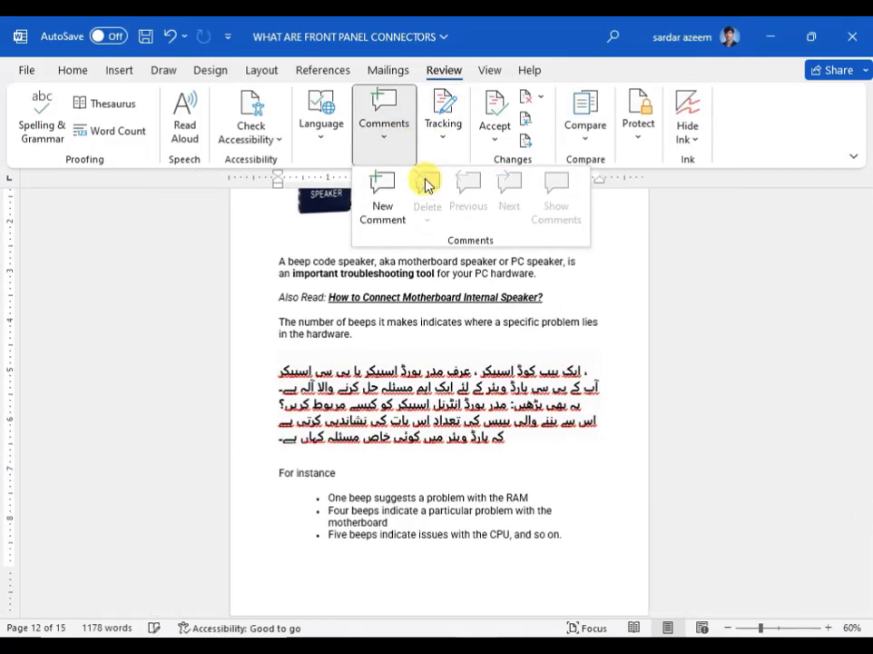
pyautogui.click(779, 626)
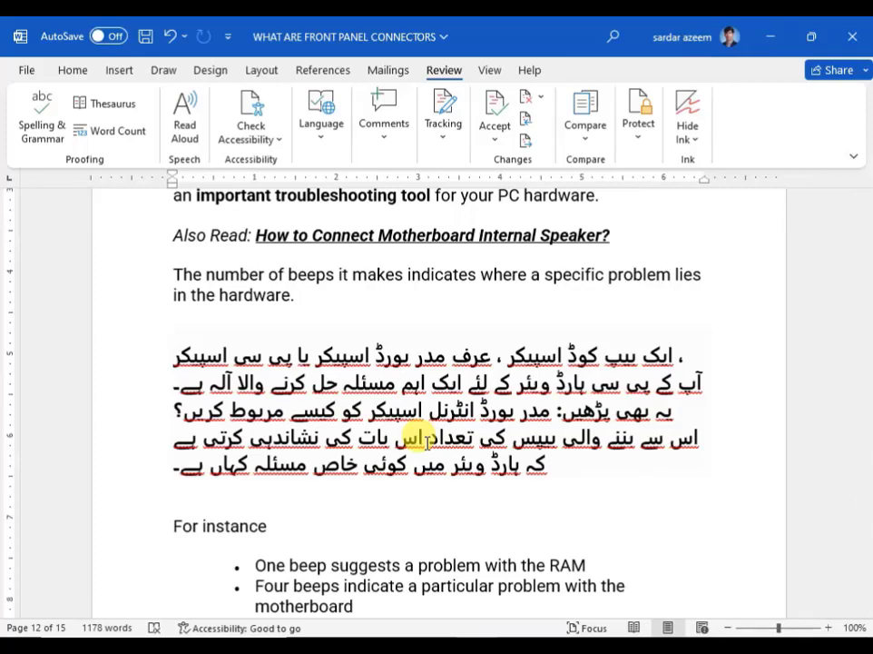
# Undo the comment and the Urdu paragraph, restoring 14 pages and 1,115 words.
pyautogui.hotkey('ctrl', 'z')
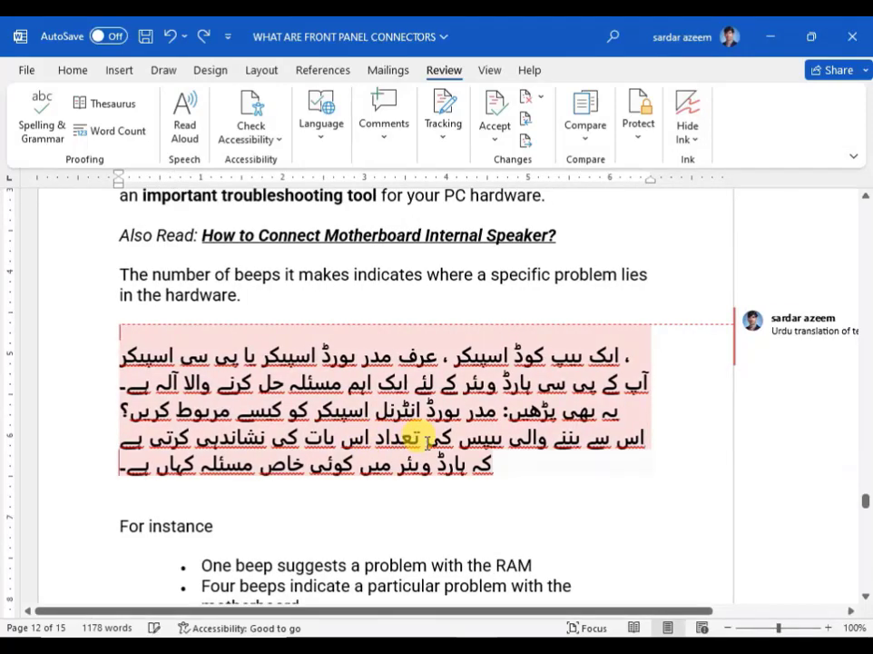
pyautogui.hotkey('ctrl', 'z')
pyautogui.hotkey('ctrl', 'z')
pyautogui.hotkey('ctrl', 'z')
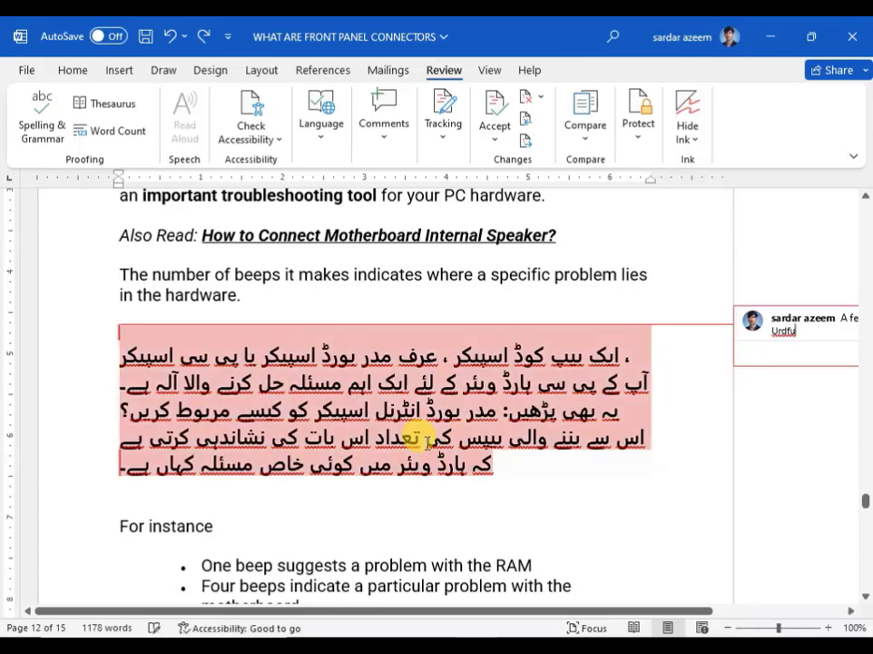
pyautogui.hotkey('ctrl', 'z')
pyautogui.hotkey('ctrl', 'z')
pyautogui.hotkey('ctrl', 'z')
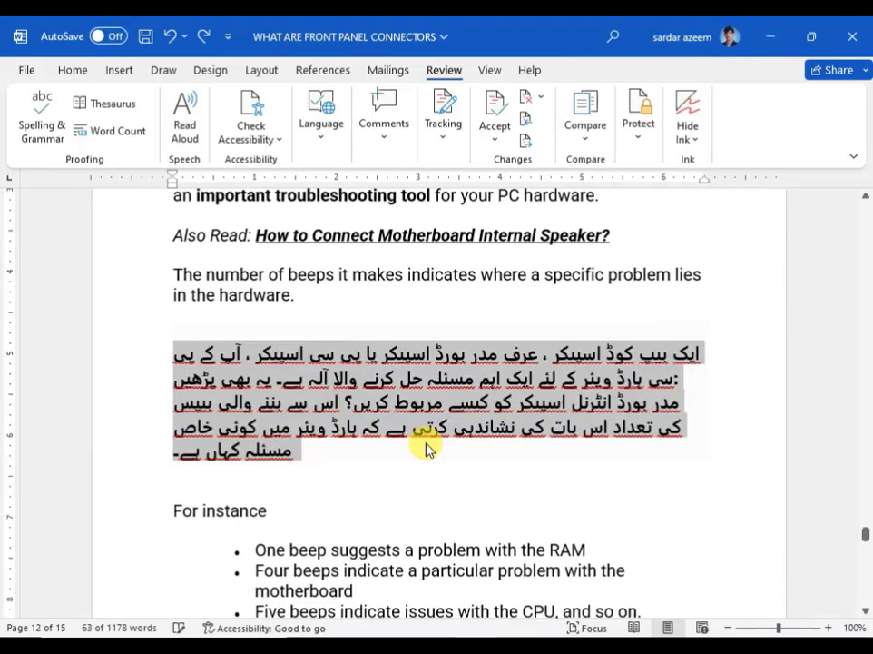
pyautogui.hotkey('ctrl', 'z')
pyautogui.hotkey('ctrl', 'z')
pyautogui.hotkey('ctrl', 'z')
pyautogui.hotkey('ctrl', 'z')
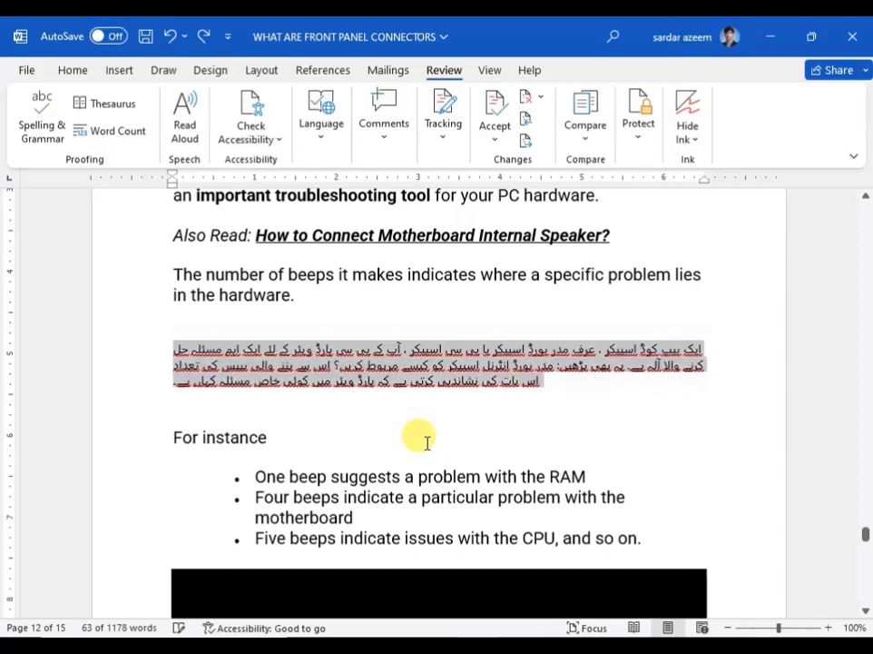
pyautogui.hotkey('ctrl', 'z')
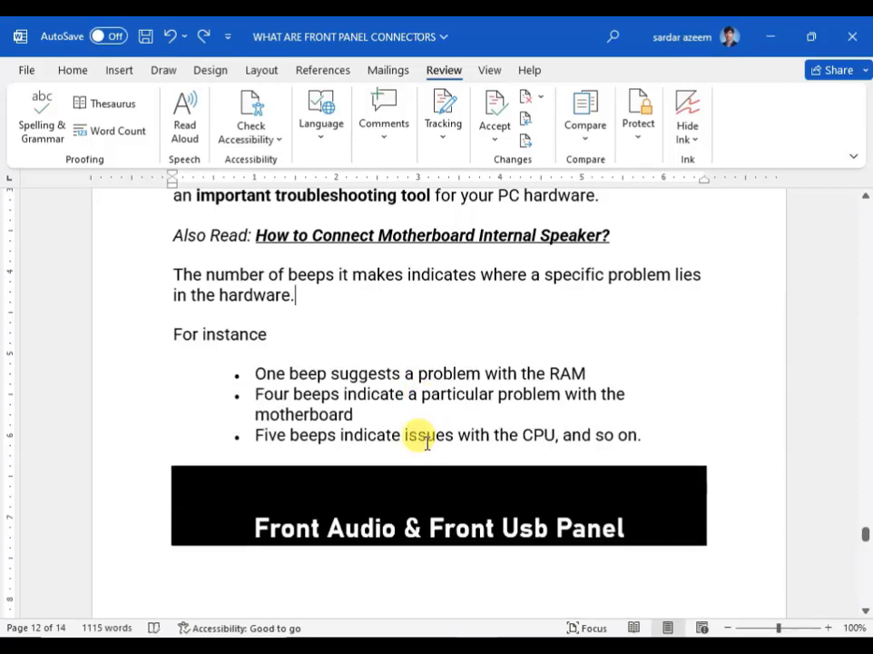
pyautogui.scroll(5, 323, 302)
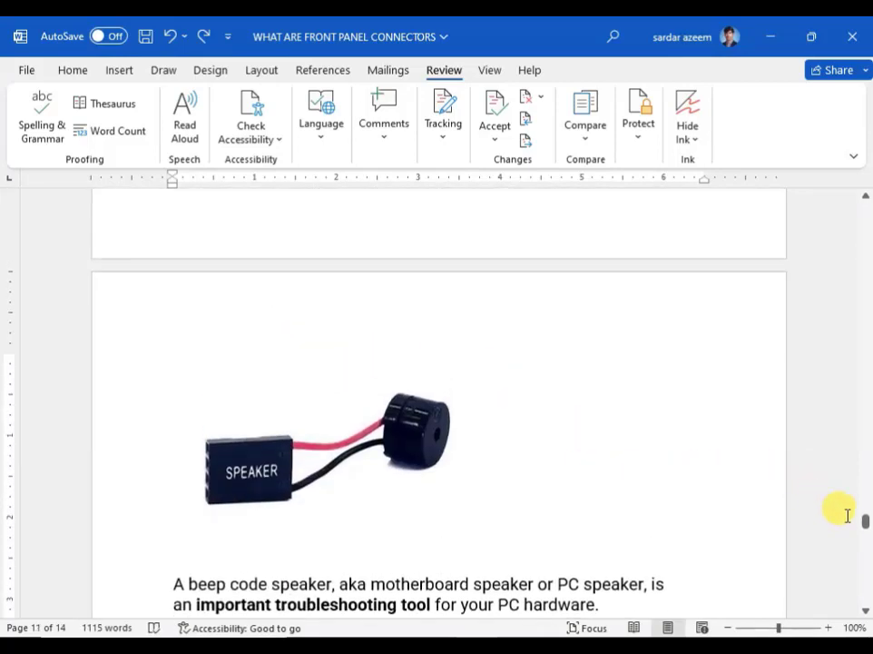
pyautogui.moveTo(863, 522); pyautogui.dragTo(865, 182)
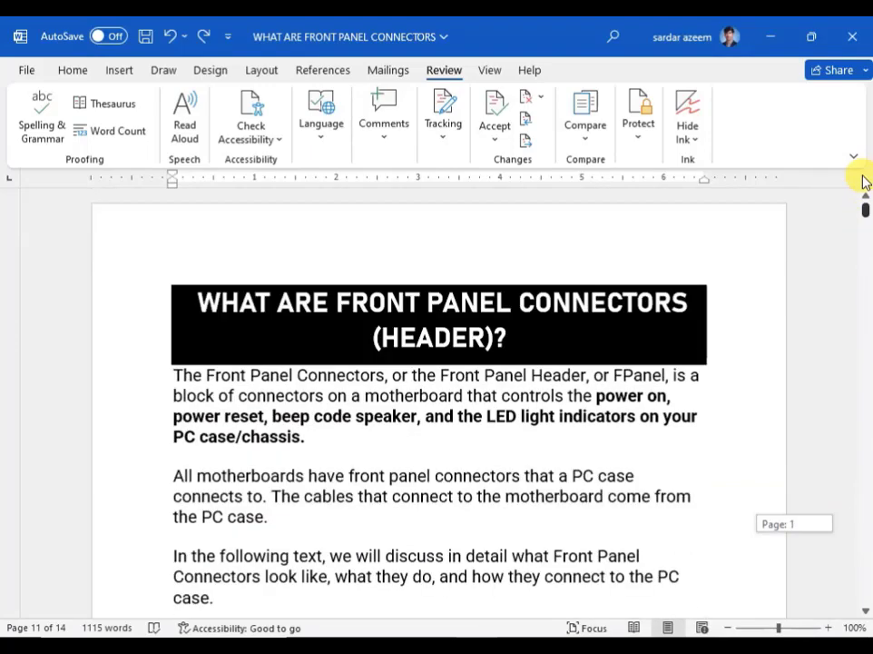
# Enable Track Changes from the Tracking options and save the article.
pyautogui.click(144, 38)
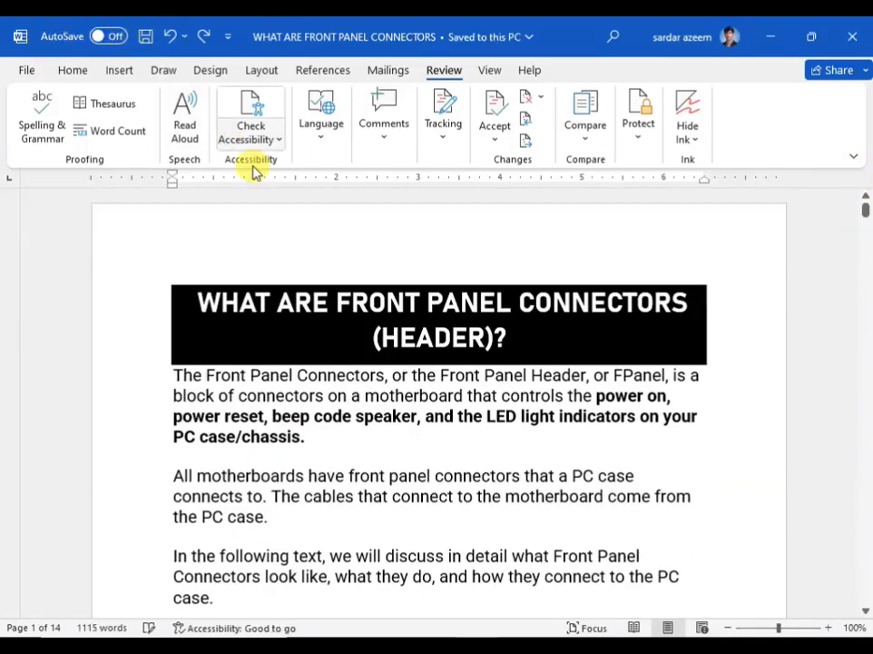
pyautogui.click(364, 396)
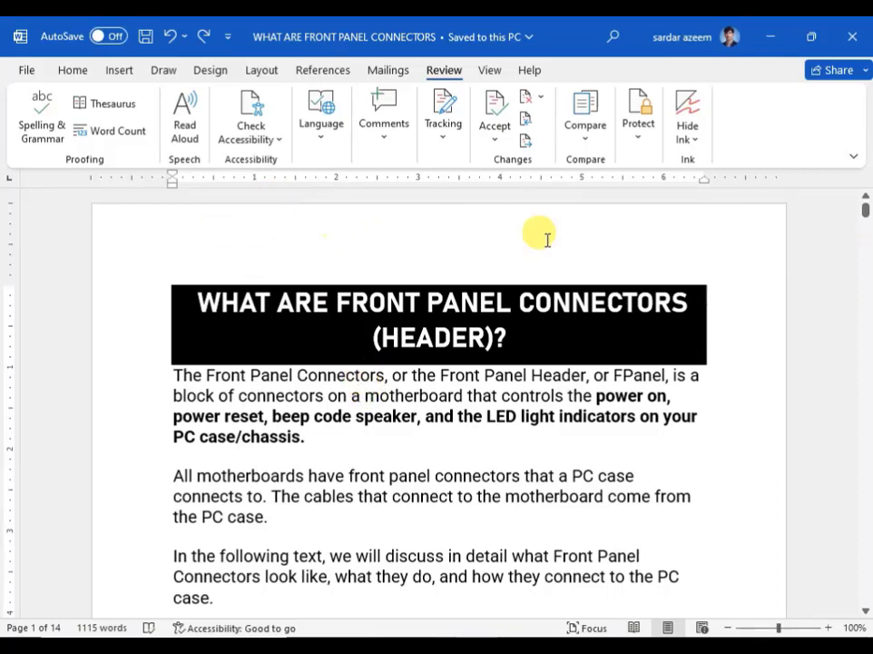
pyautogui.click(456, 157)
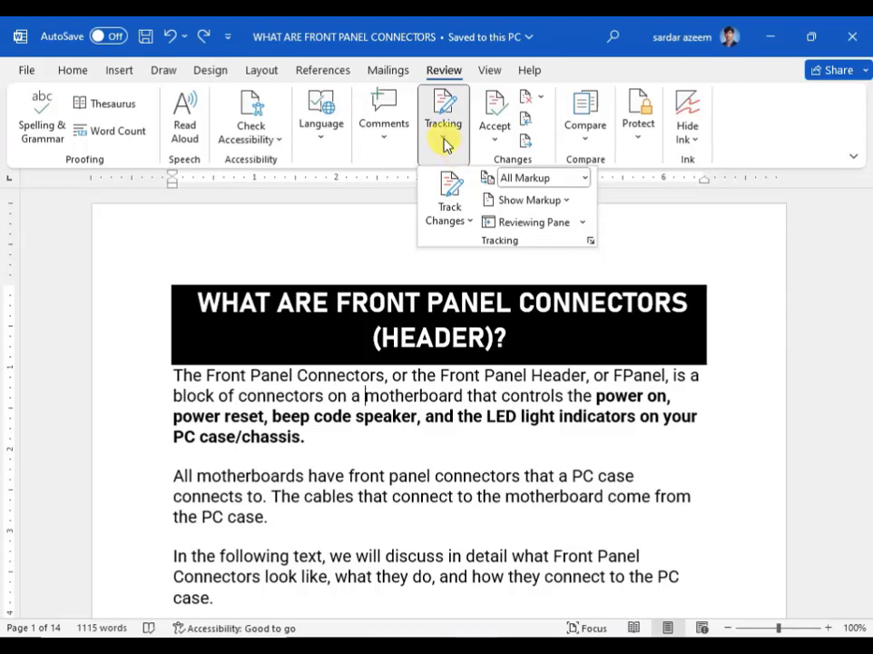
pyautogui.click(454, 198)
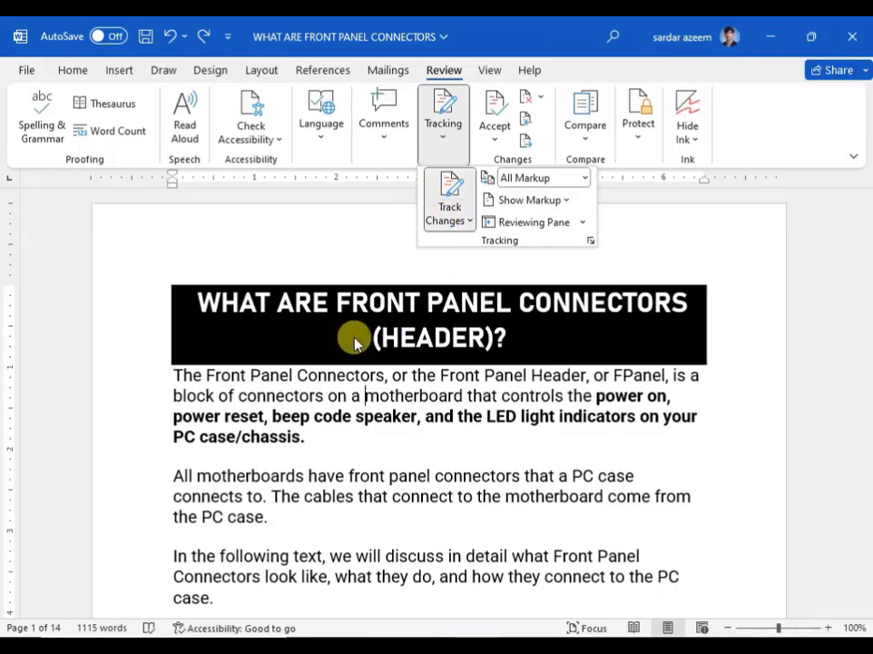
pyautogui.click(146, 36)
# Close WHAT ARE FRONT PANEL CONNECTORS and reopen it from the Recent list.
pyautogui.click(13, 71)
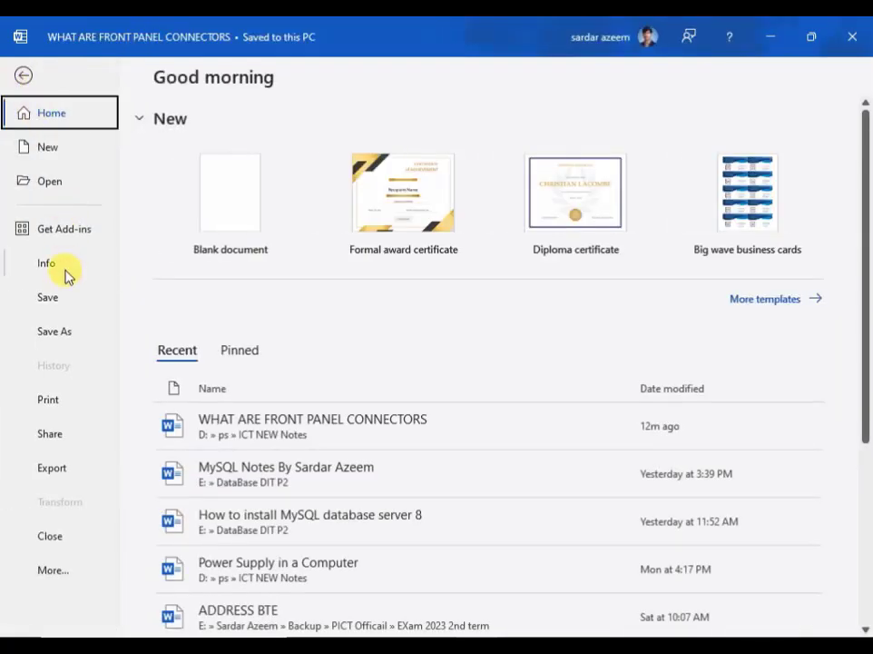
pyautogui.click(65, 536)
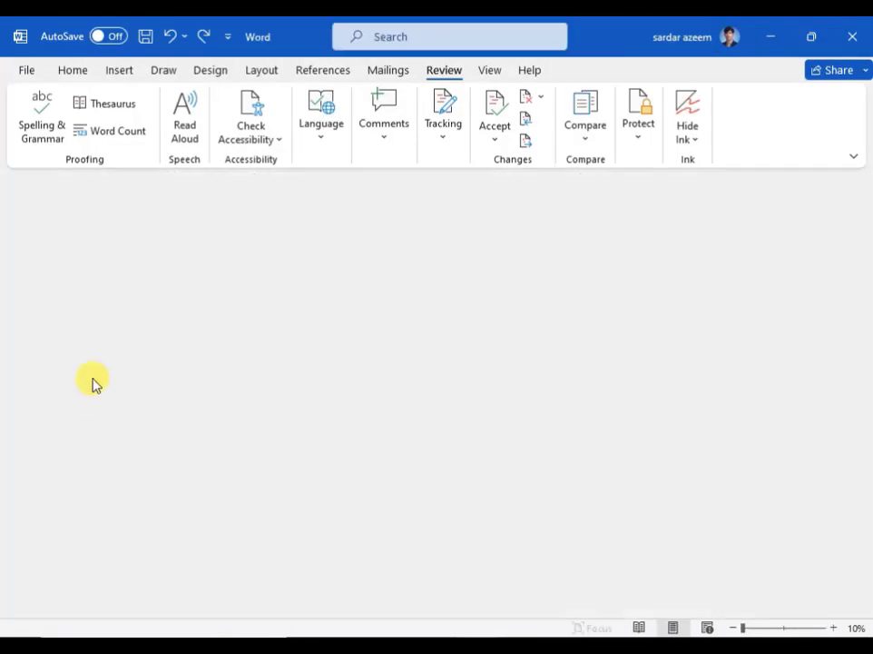
pyautogui.click(27, 70)
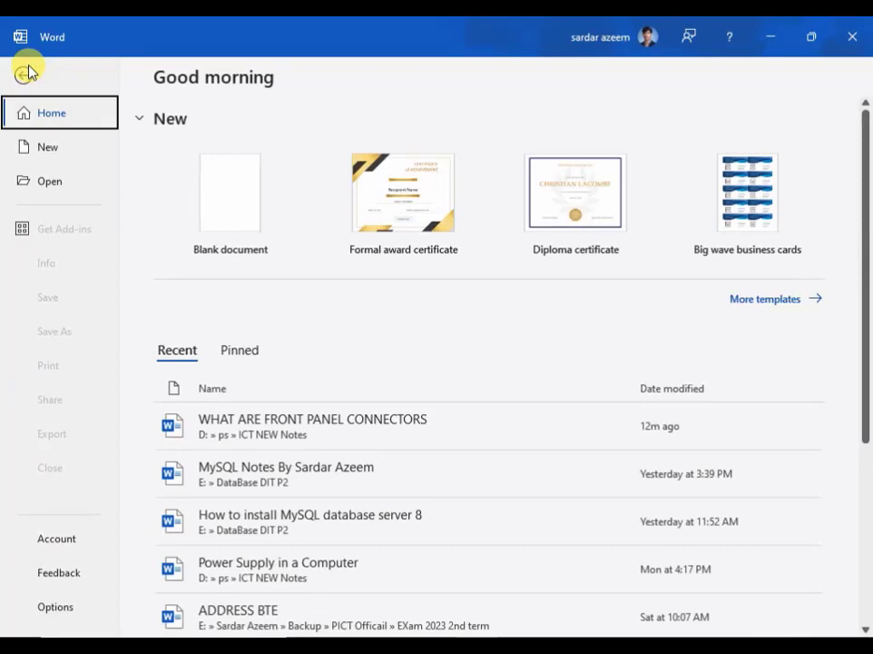
pyautogui.click(309, 429)
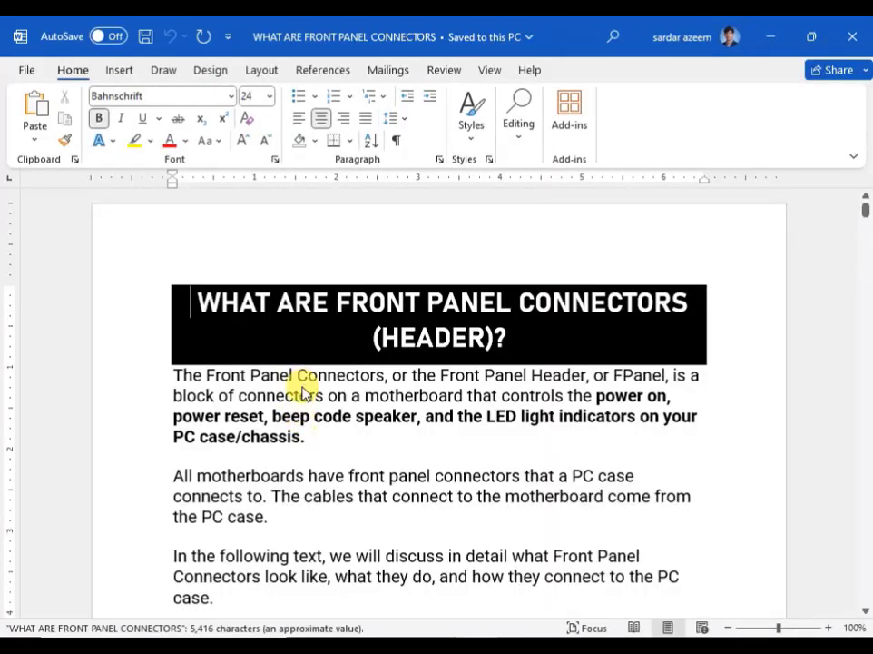
# Delete the 'All motherboards…' and 'In the following text…' paragraphs as tracked deletions.
pyautogui.scroll(-3, 290, 377)
pyautogui.scroll(1, 179, 272)
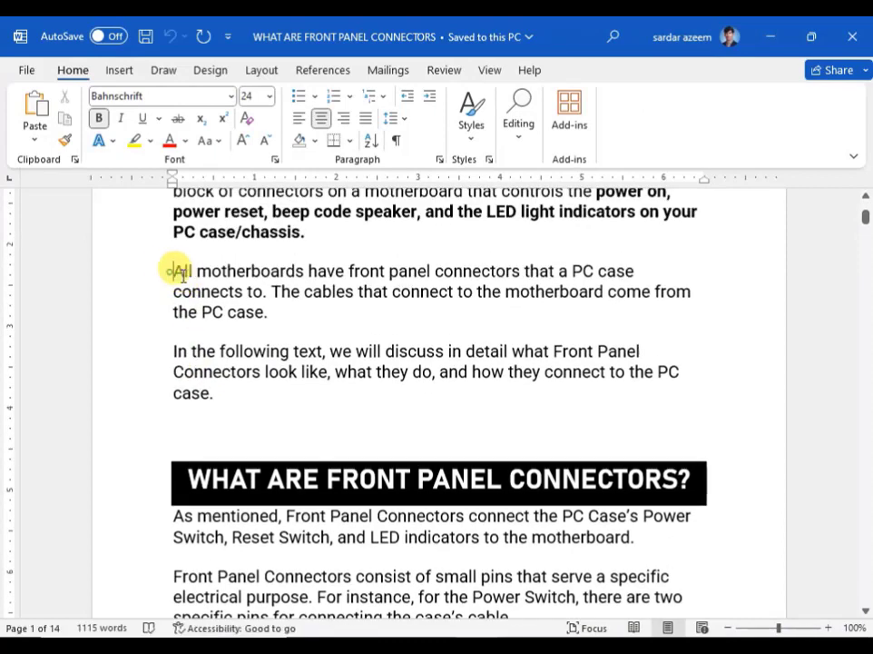
pyautogui.moveTo(176, 270); pyautogui.dragTo(271, 398)
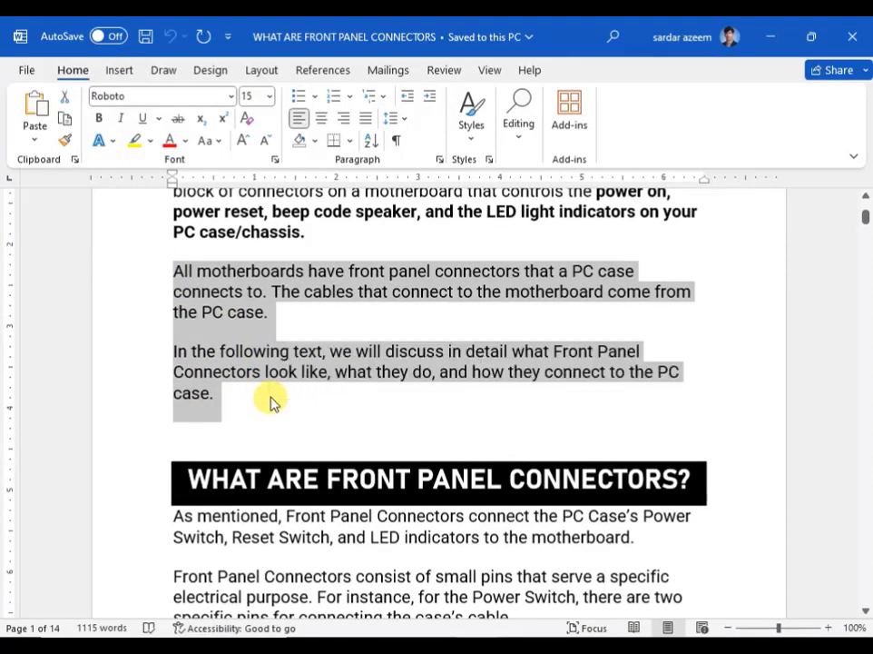
pyautogui.press('Delete')
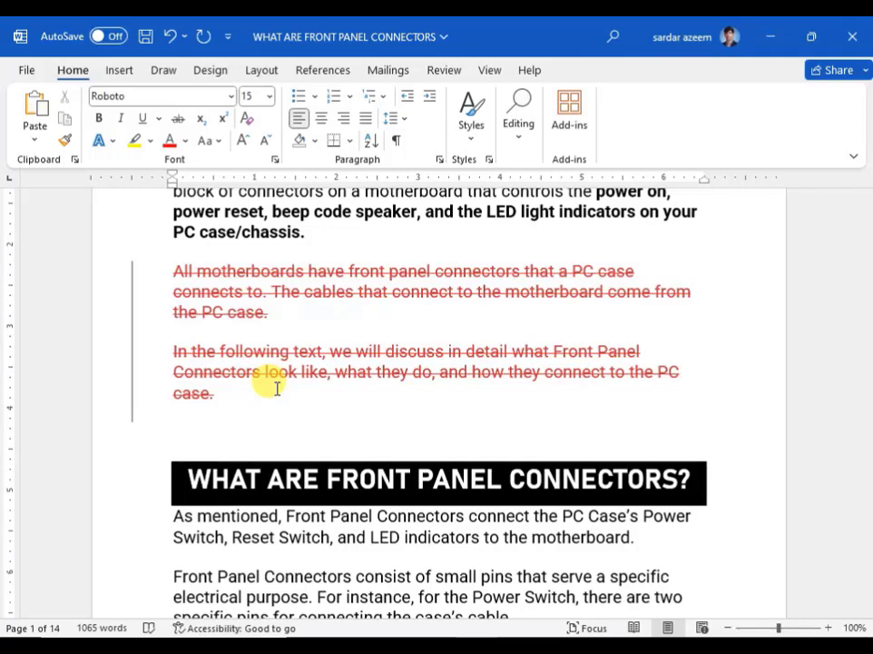
pyautogui.scroll(-3, 415, 371)
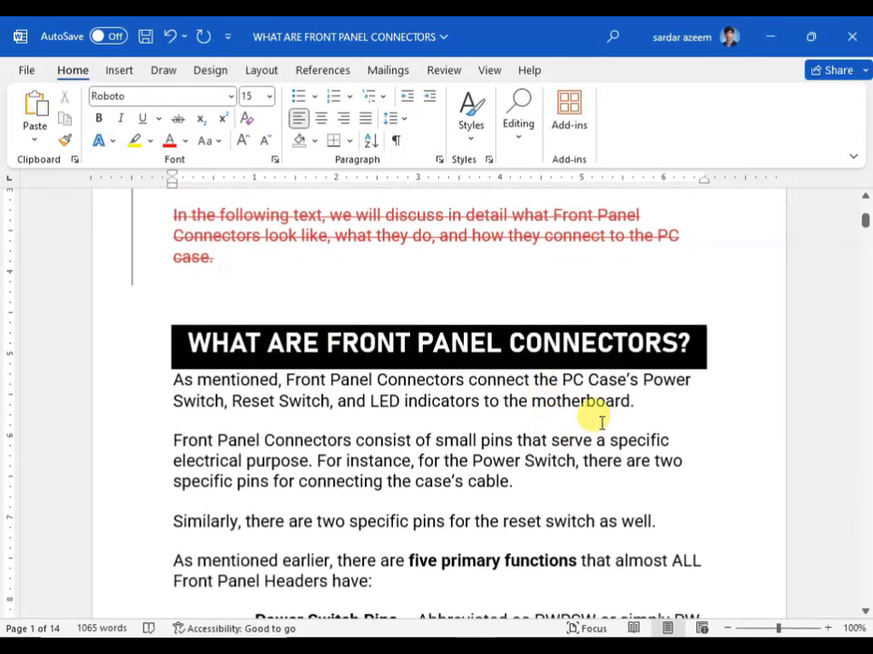
pyautogui.click(662, 398)
# Add a tracked line 'hsfjksdjkhsdjkfh sdjkhfjksdhfjkhsdjkfhjksd' below the As mentioned paragraph and save.
pyautogui.press('Return')
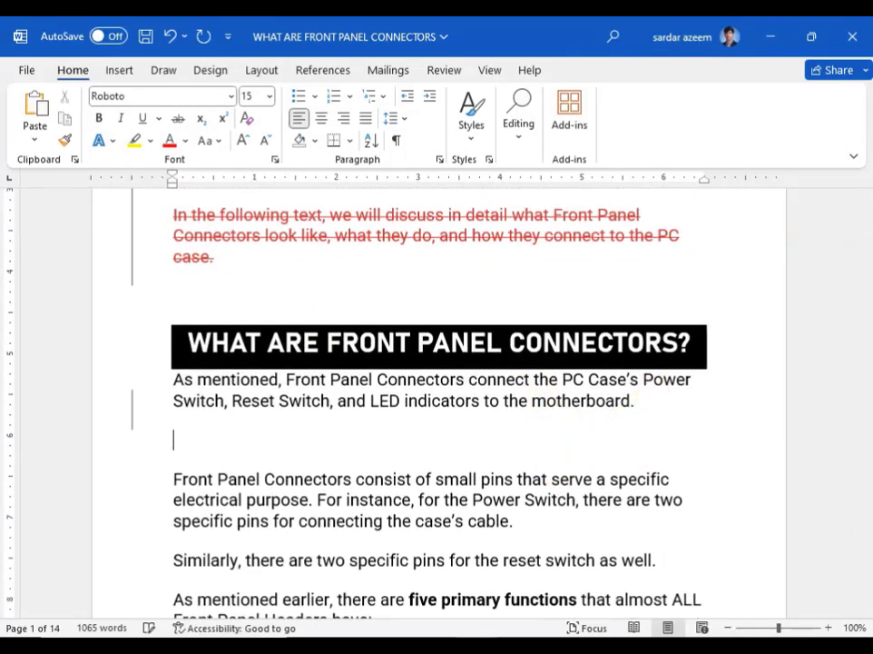
pyautogui.write('hsfjksdjkhsdjkfh sdjkhfjksdhfjkhsdjkfhjksd')
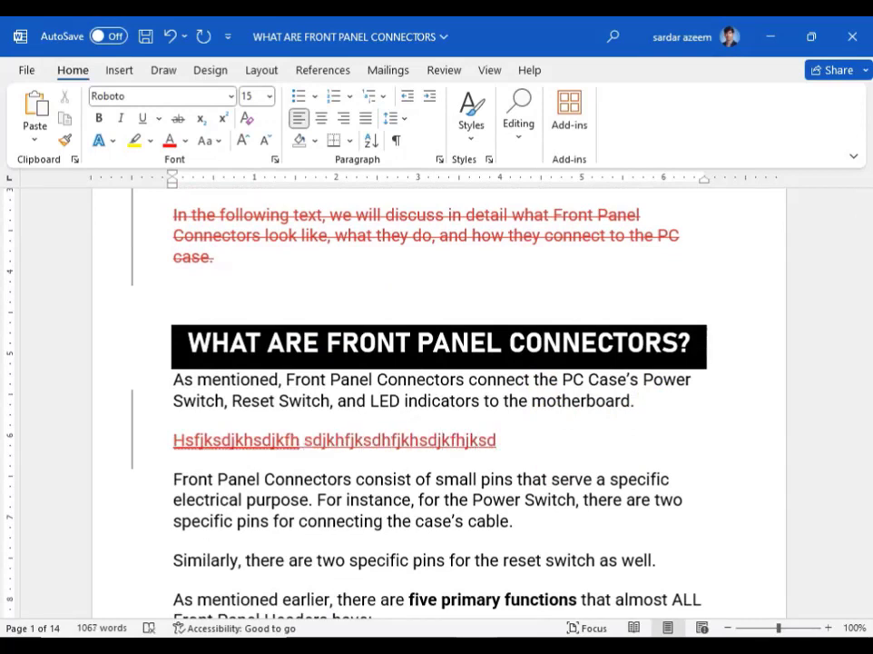
pyautogui.click(148, 38)
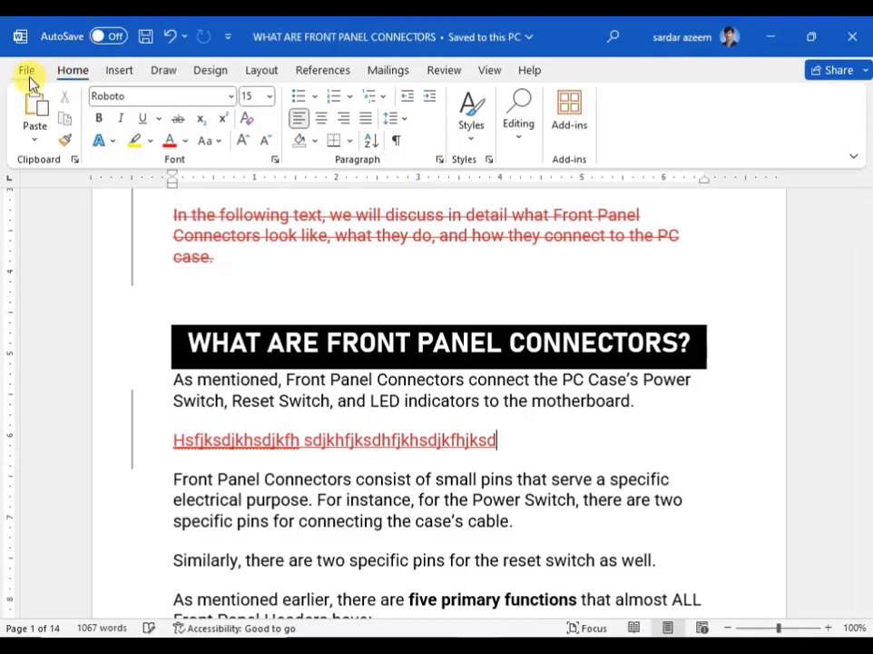
# Close the article and reopen WHAT ARE FRONT PANEL CONNECTORS from Recent.
pyautogui.click(27, 72)
pyautogui.click(67, 533)
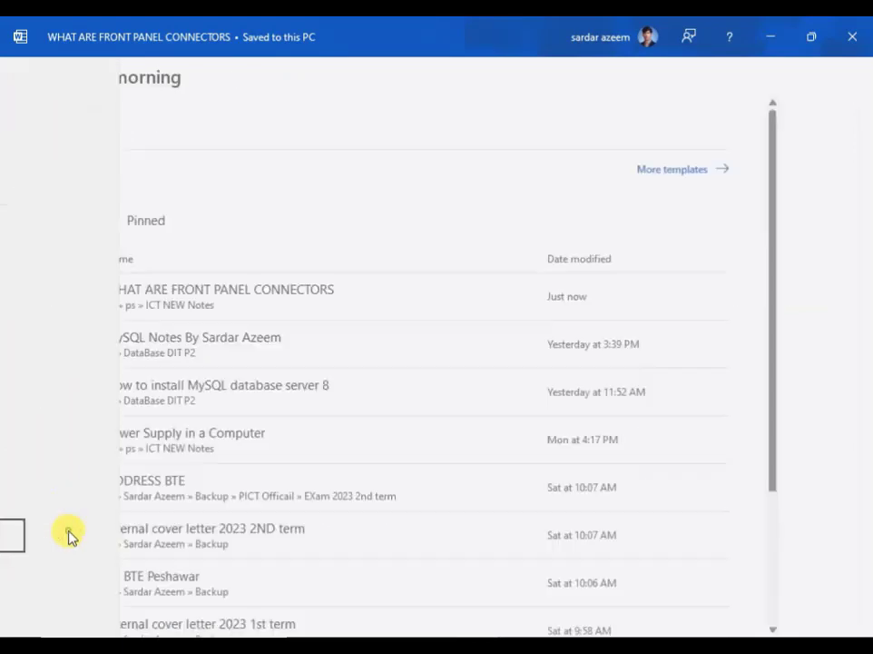
pyautogui.click(20, 69)
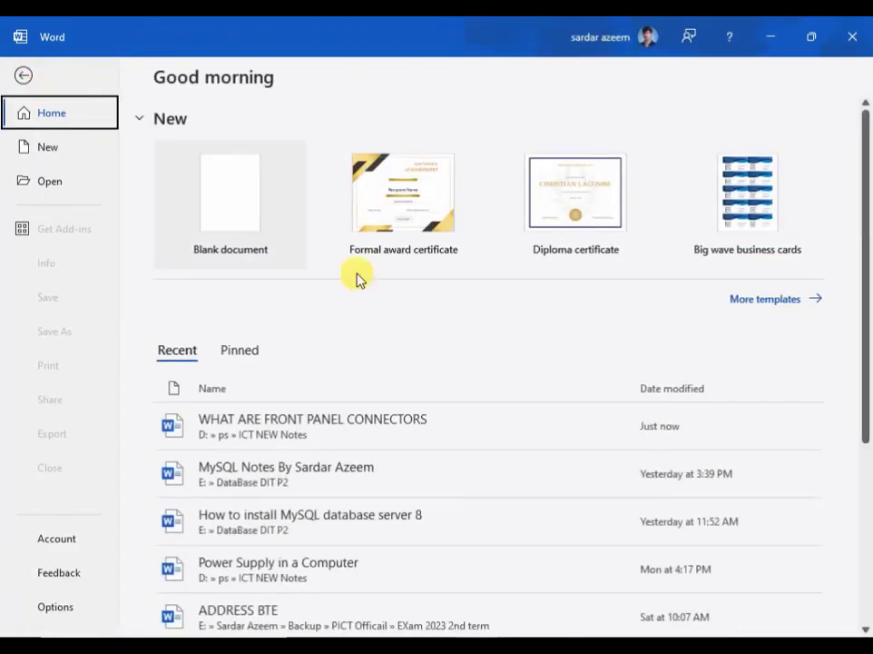
pyautogui.click(399, 427)
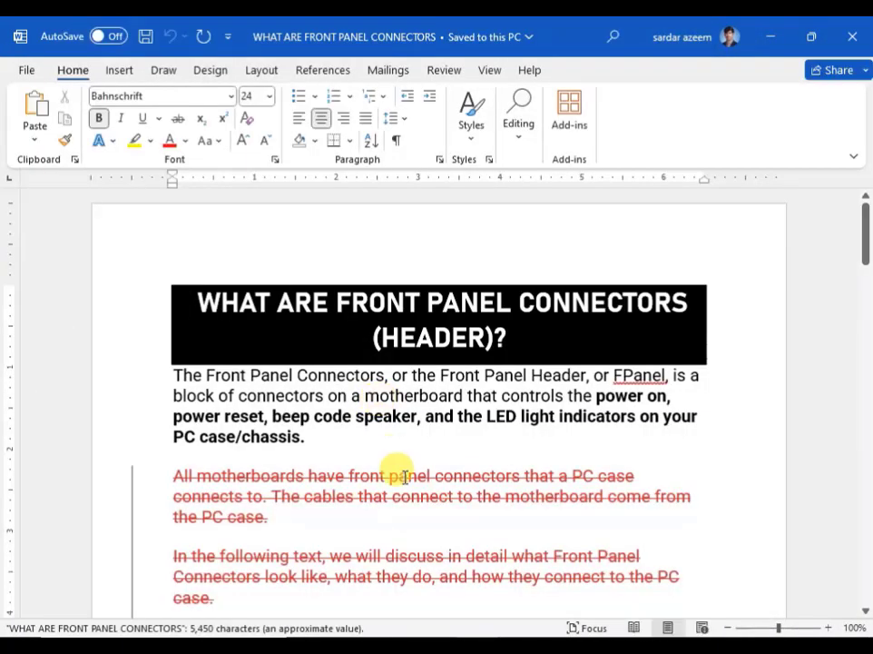
pyautogui.scroll(-3, 400, 472)
pyautogui.moveTo(357, 348)
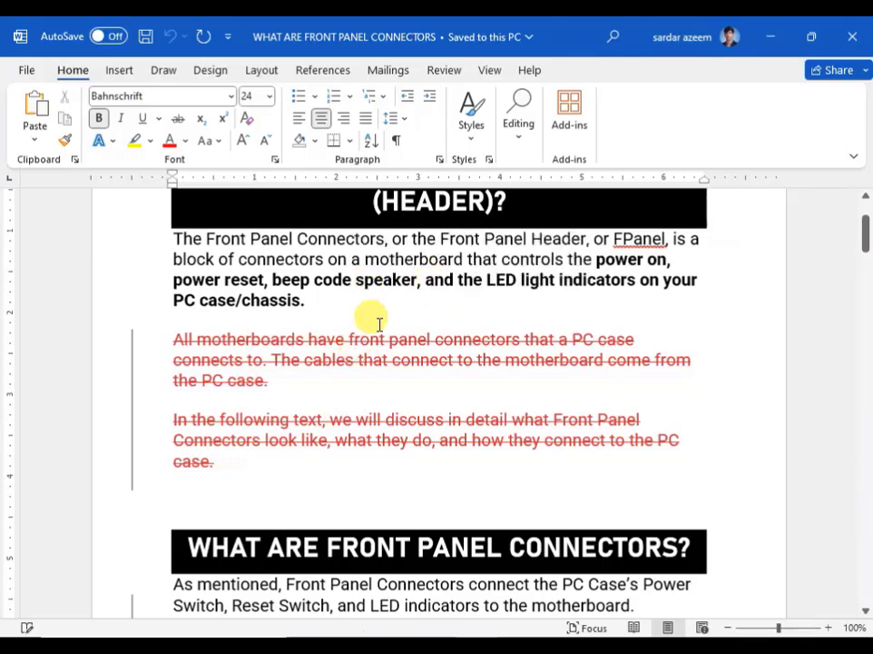
pyautogui.scroll(-3, 370, 361)
pyautogui.moveTo(385, 374)
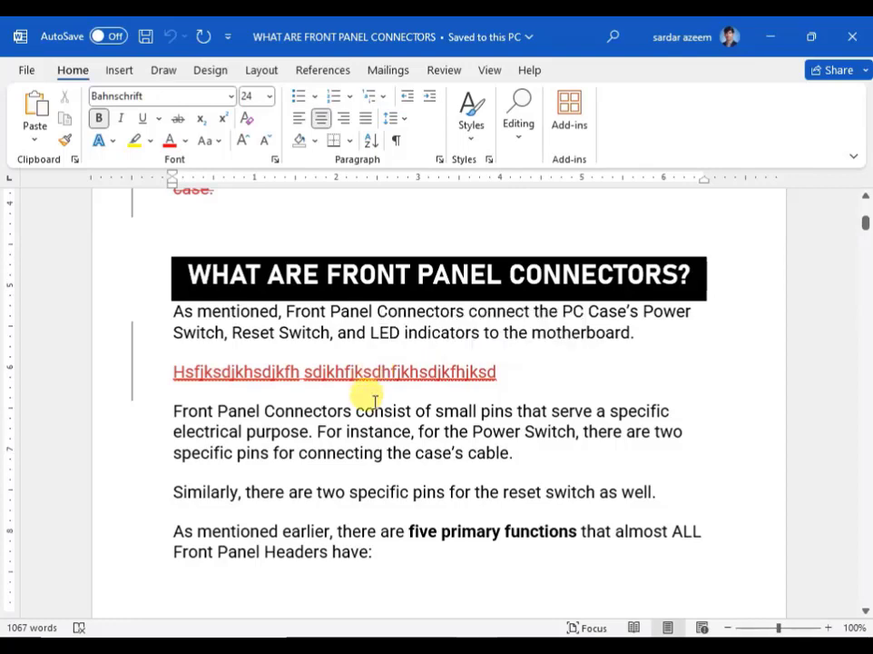
pyautogui.scroll(2, 363, 399)
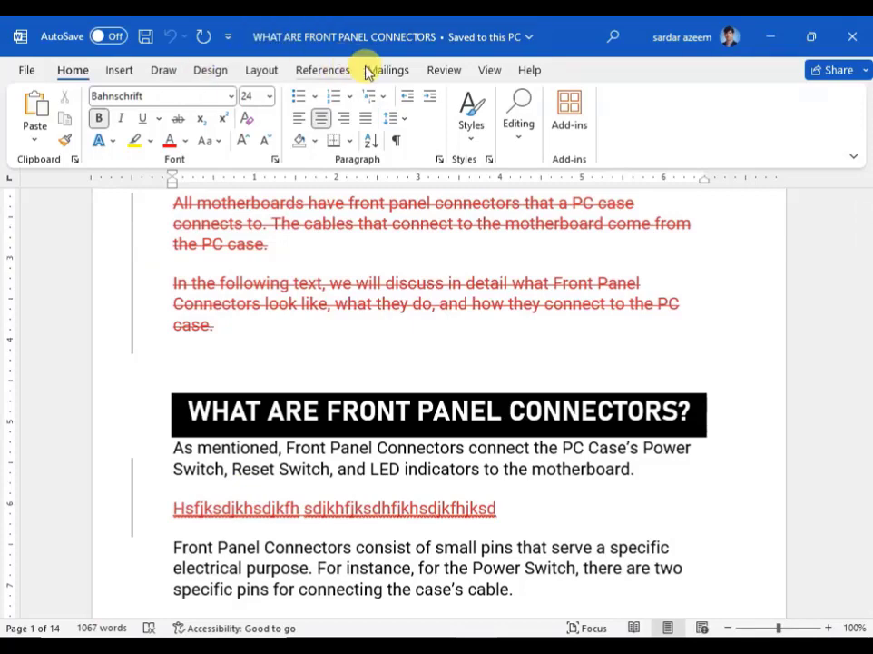
# Reject the inserted placeholder line and the two-paragraph deletion, leaving no tracked changes.
pyautogui.click(444, 72)
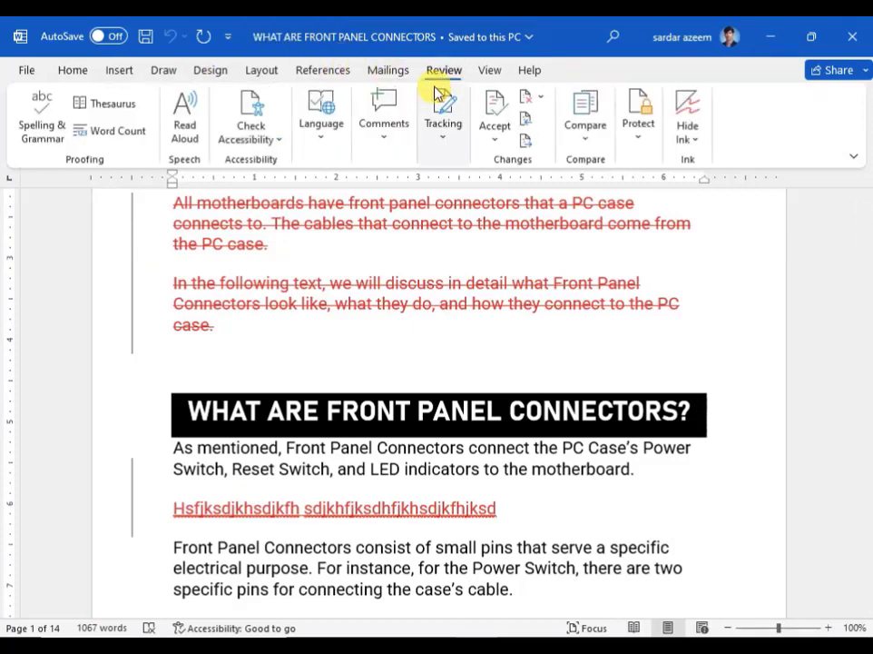
pyautogui.click(524, 142)
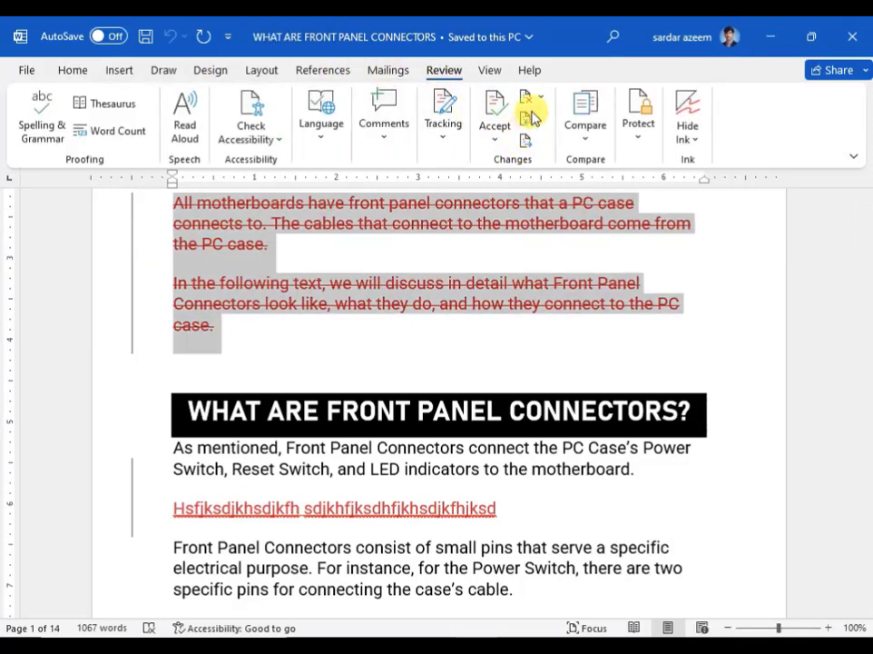
pyautogui.click(527, 117)
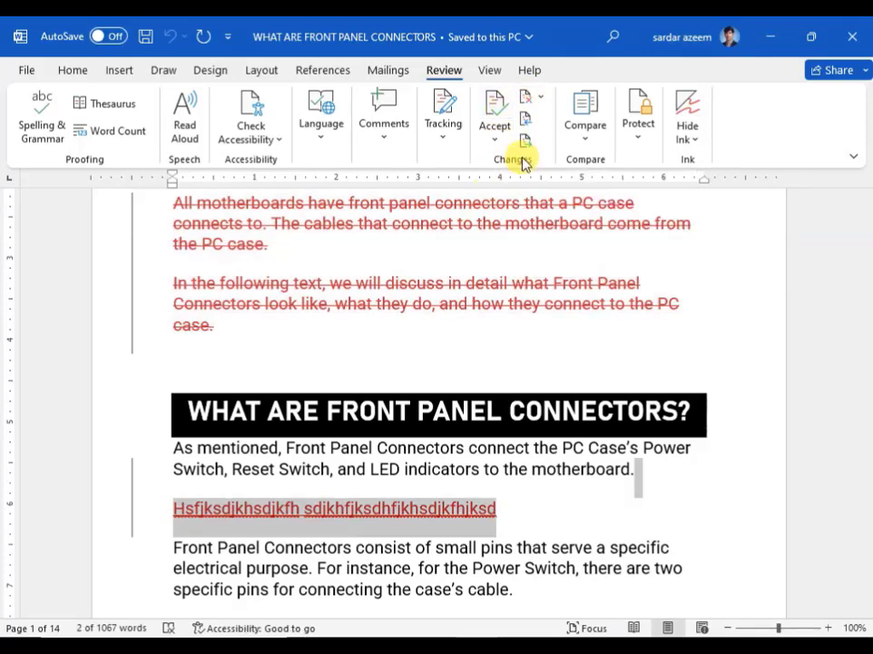
pyautogui.click(528, 102)
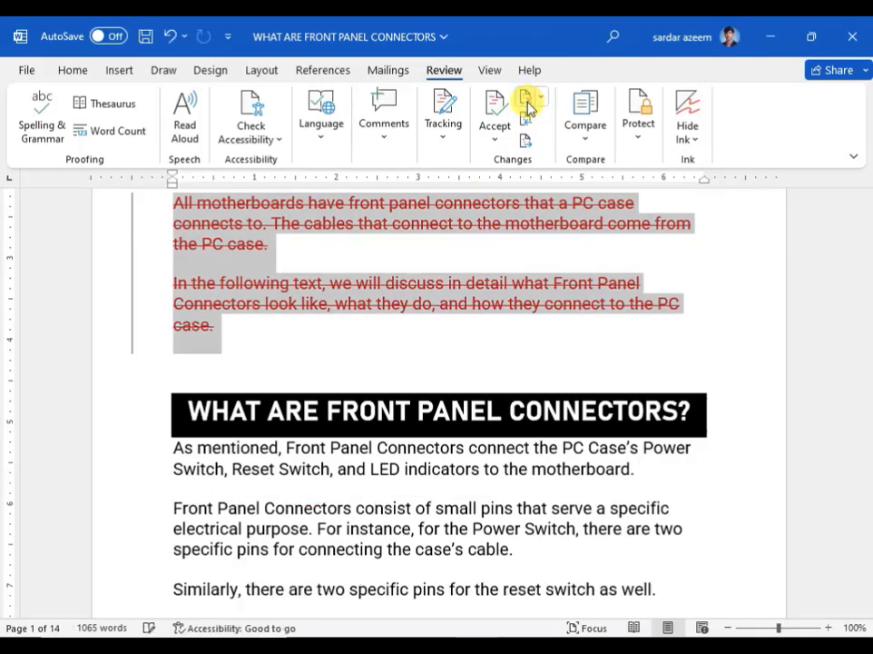
pyautogui.click(527, 101)
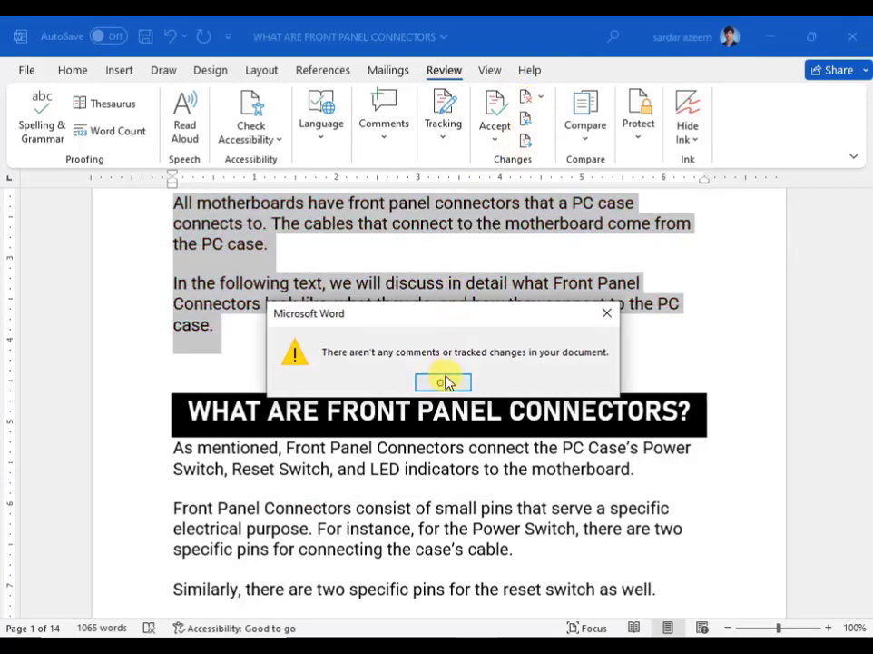
pyautogui.click(440, 376)
pyautogui.click(386, 302)
pyautogui.scroll(1, 386, 309)
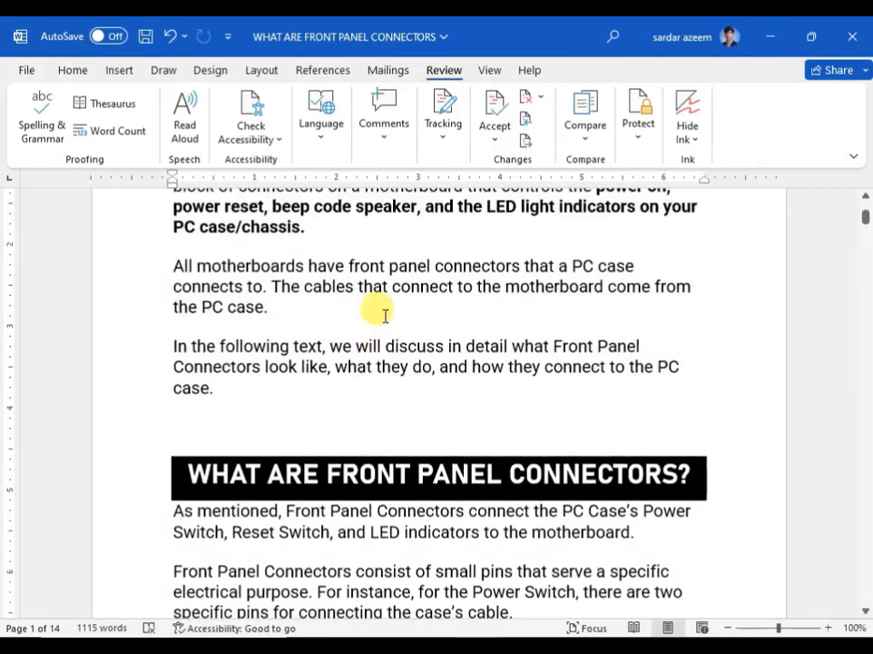
pyautogui.scroll(-2, 386, 327)
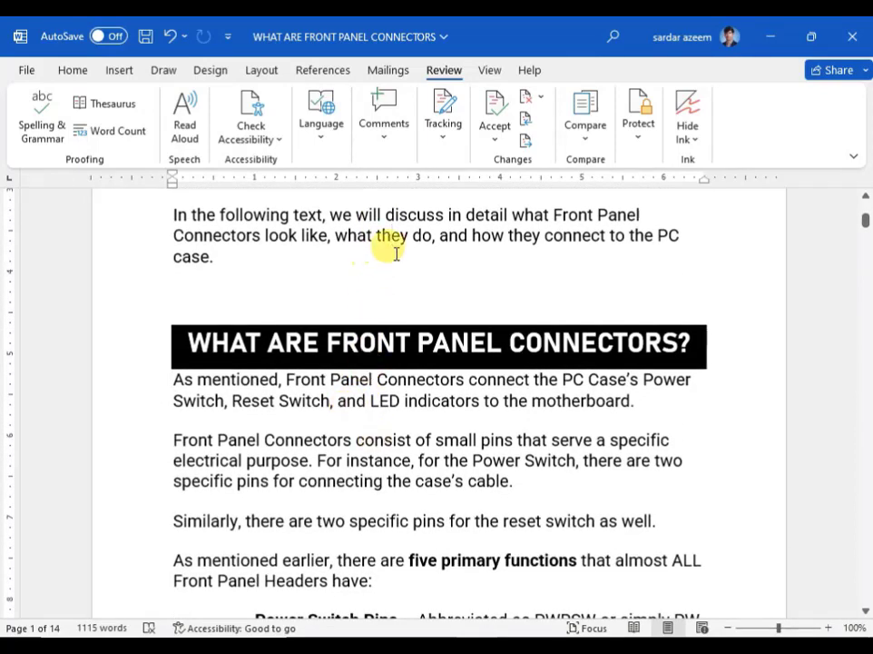
pyautogui.click(495, 143)
pyautogui.click(443, 131)
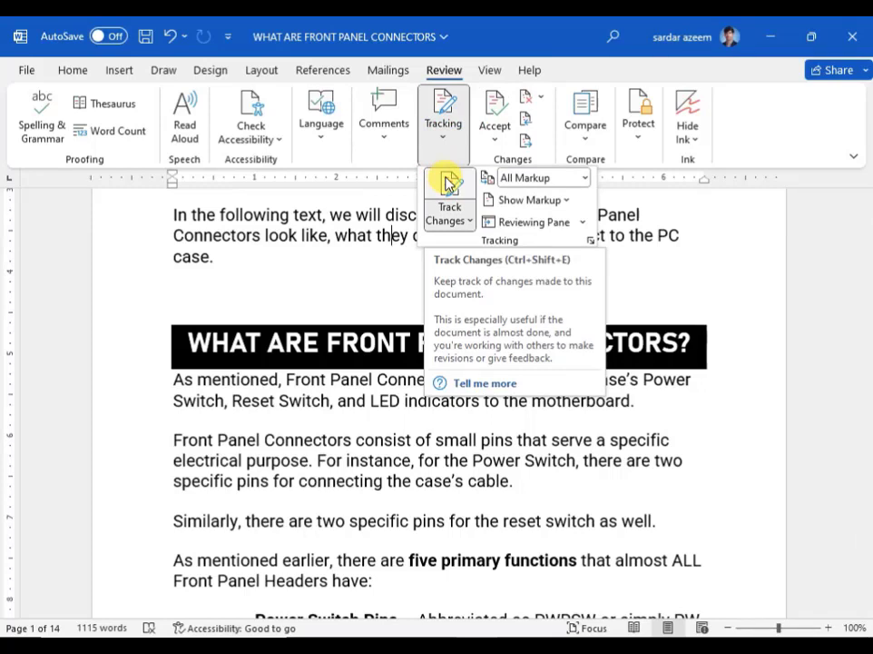
pyautogui.click(389, 436)
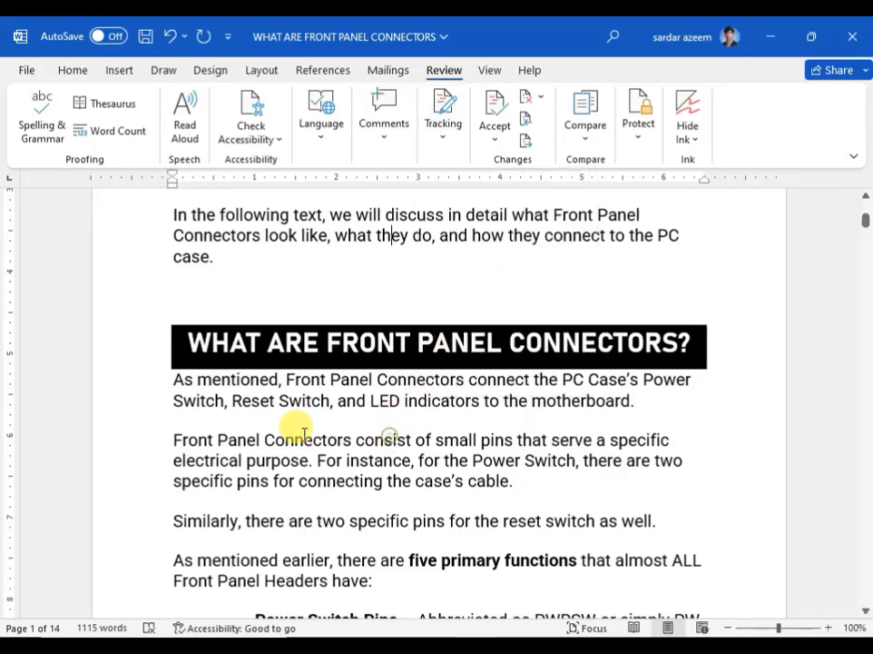
pyautogui.click(271, 297)
pyautogui.write('sdfdf')
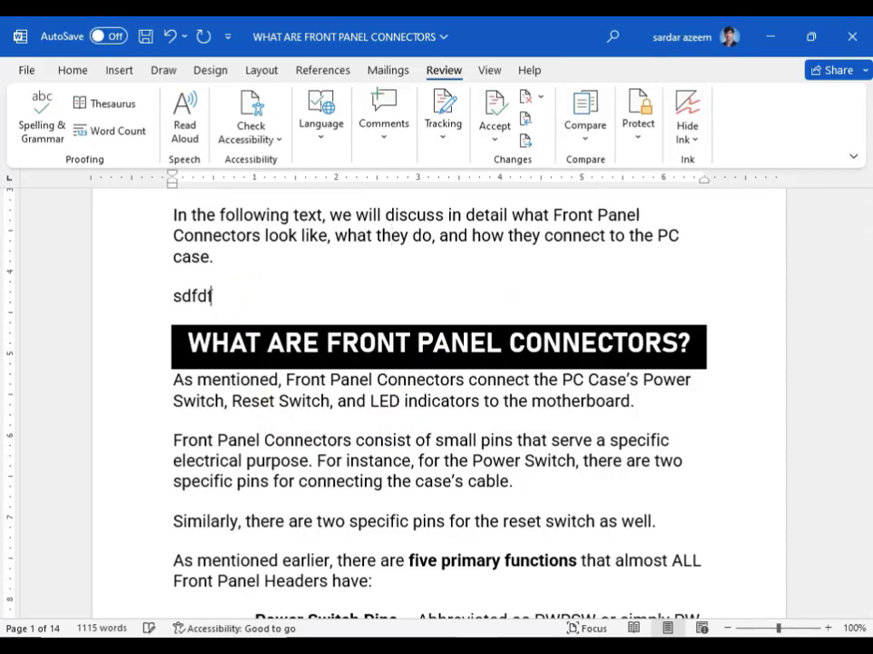
pyautogui.press('BackSpace')
pyautogui.press('BackSpace')
pyautogui.press('BackSpace')
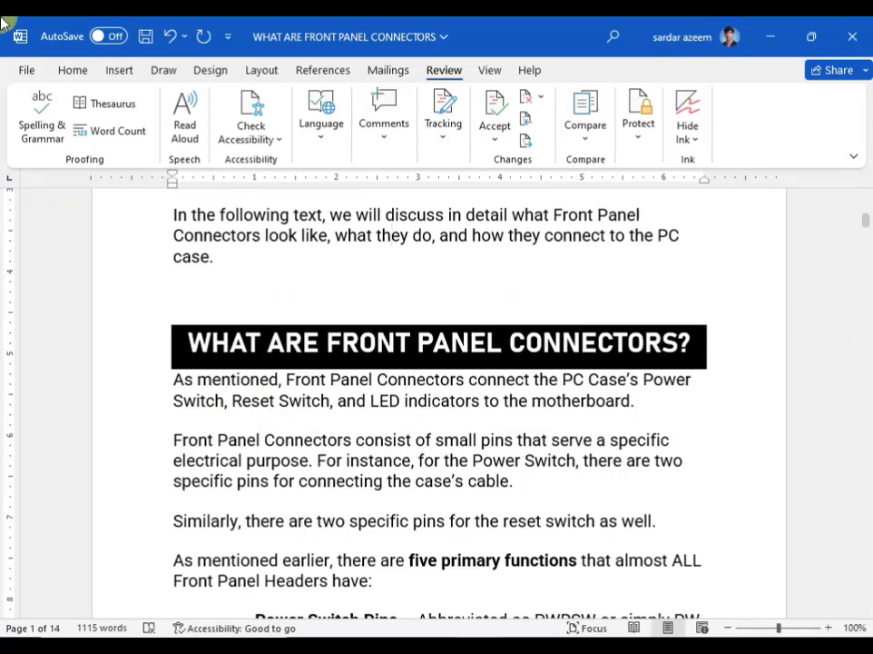
pyautogui.click(585, 136)
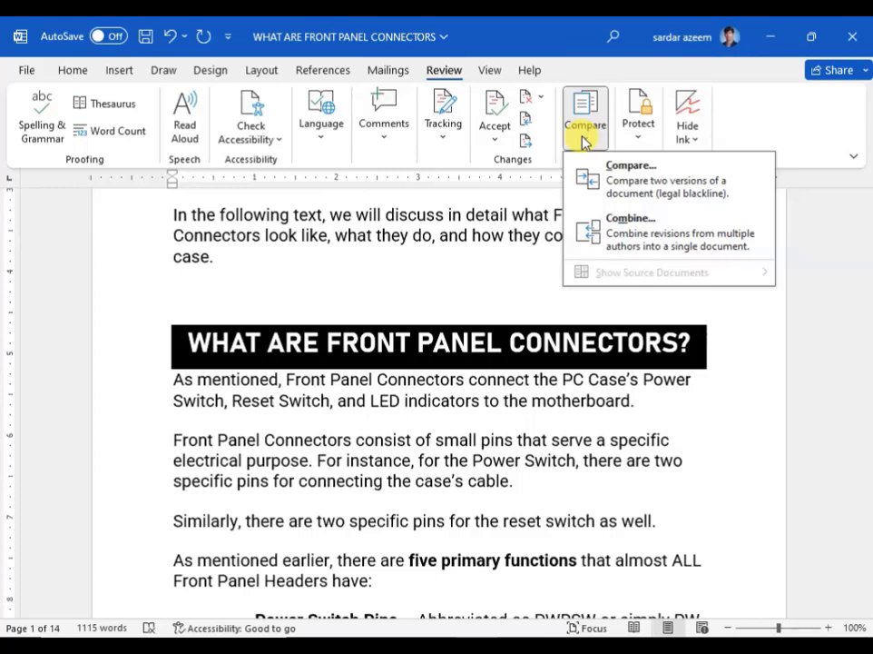
pyautogui.click(289, 288)
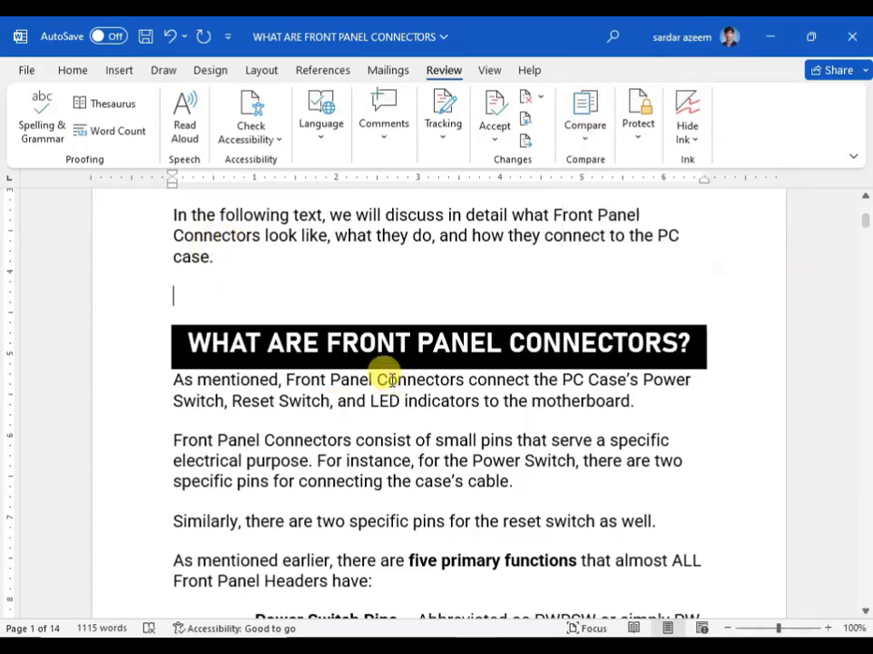
pyautogui.scroll(1, 385, 400)
pyautogui.scroll(5, 385, 417)
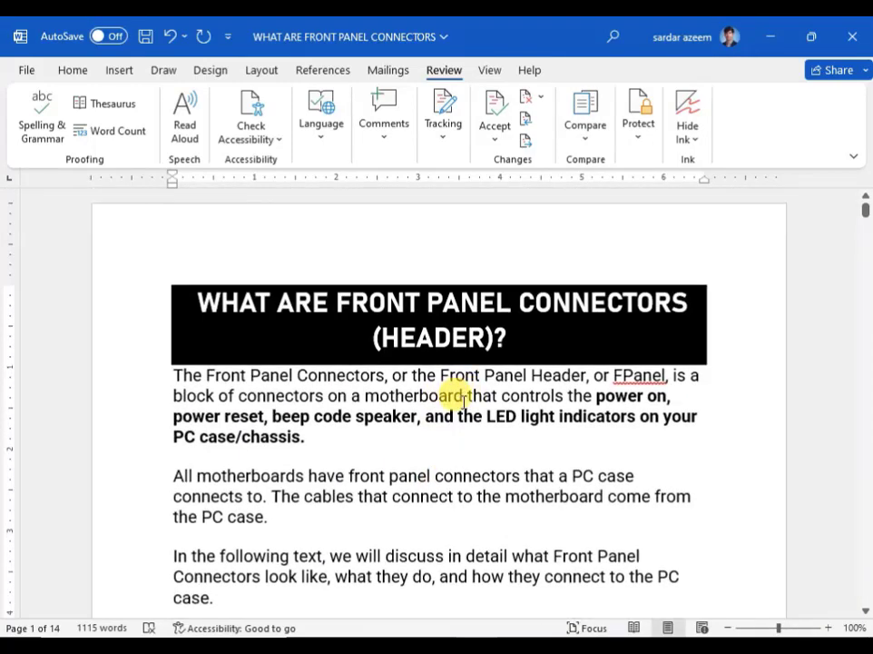
# Limit formatting to selected styles and allow only No changes (Read only) editing.
pyautogui.click(635, 134)
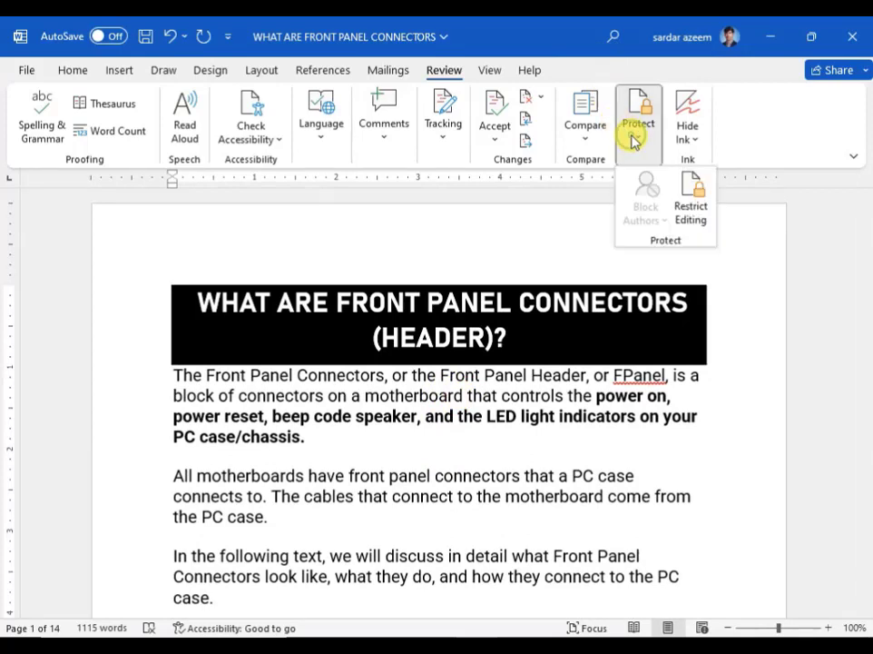
pyautogui.click(687, 201)
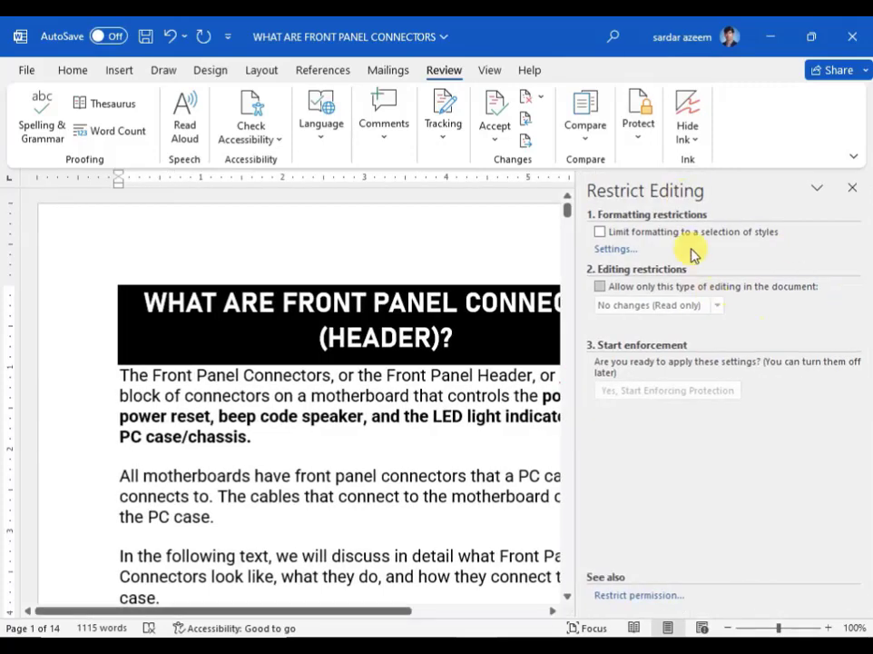
pyautogui.click(601, 232)
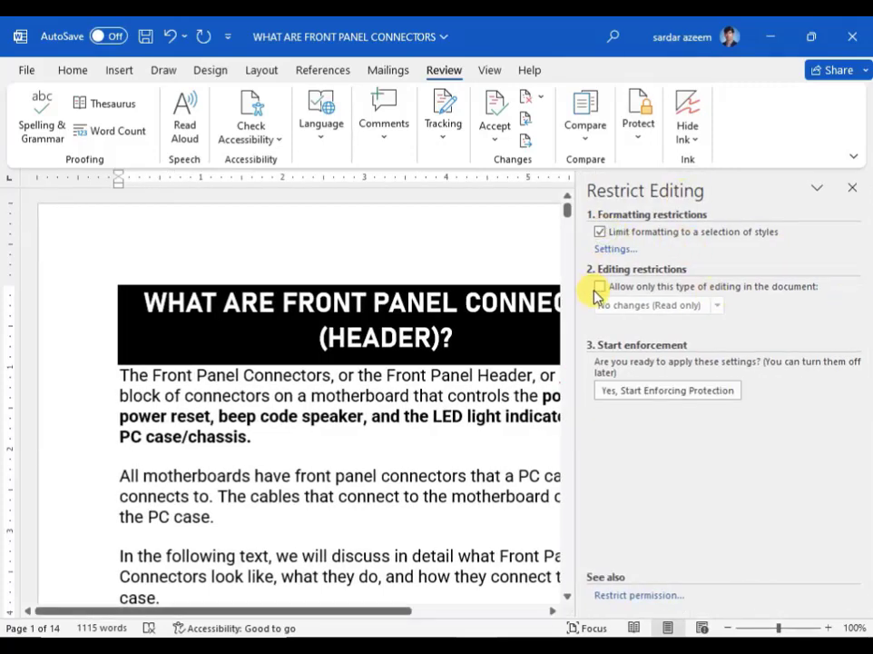
pyautogui.click(599, 286)
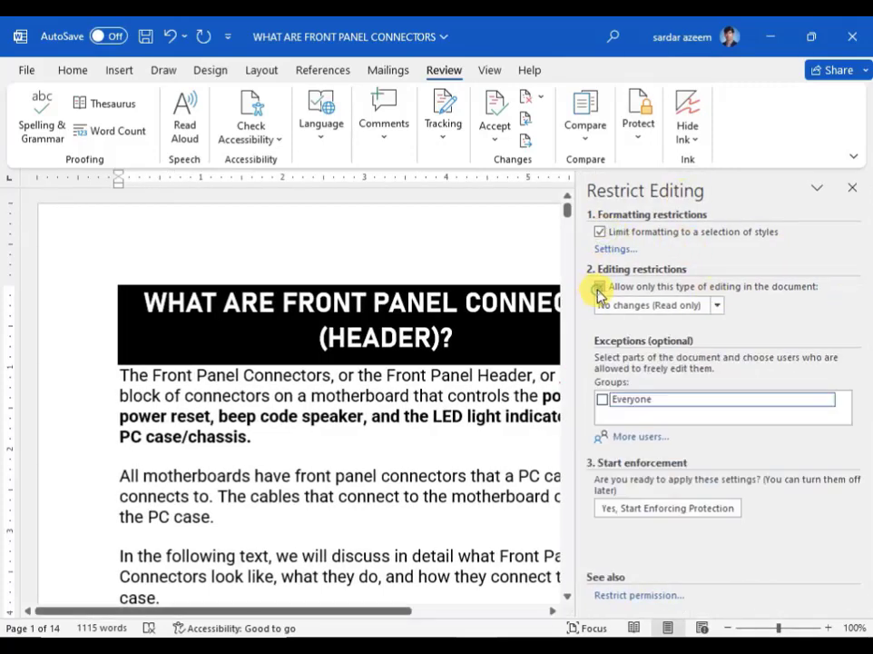
# Start enforcing protection with a password entered and confirmed.
pyautogui.click(665, 509)
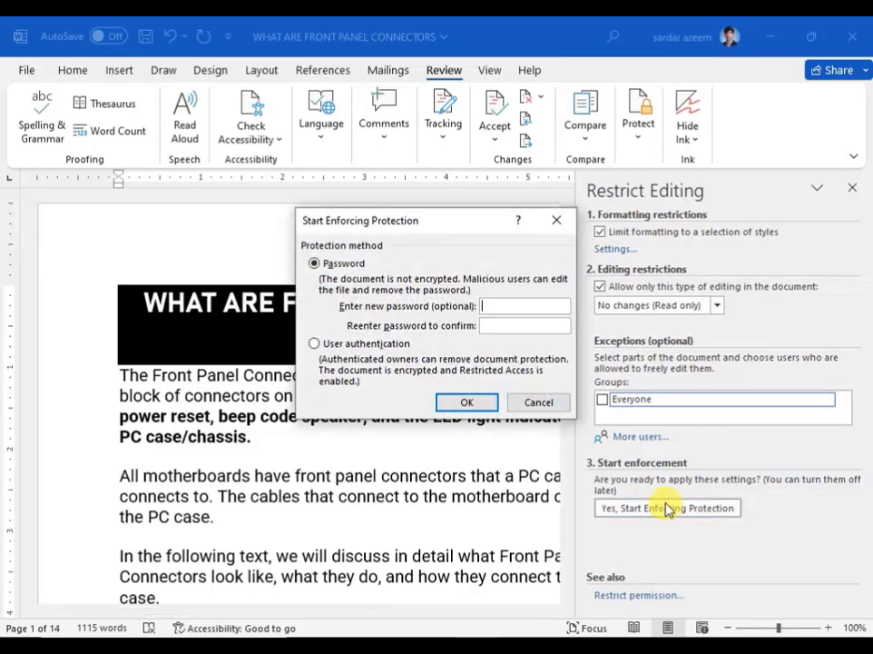
pyautogui.write('1')
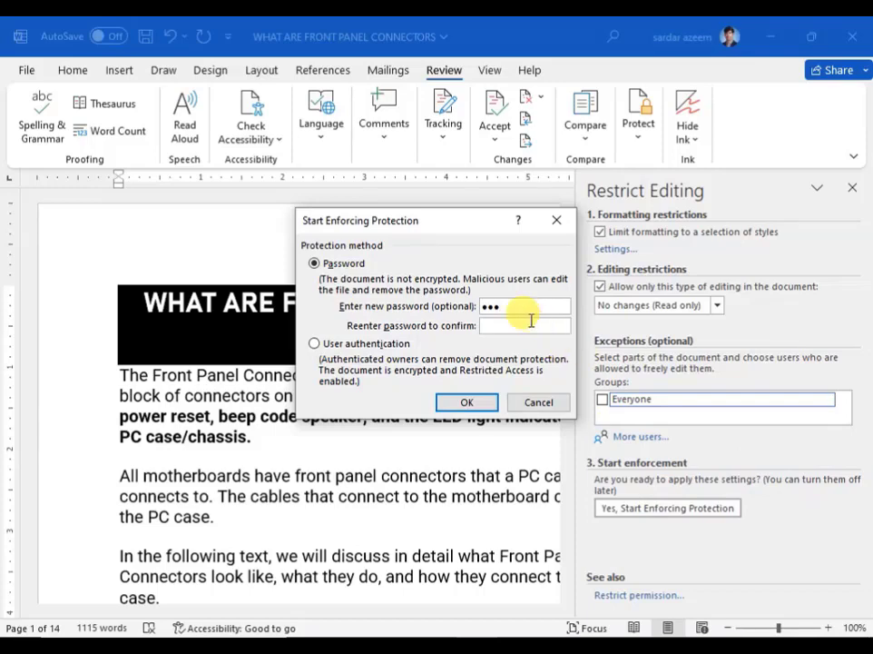
pyautogui.click(531, 320)
pyautogui.write('•••')
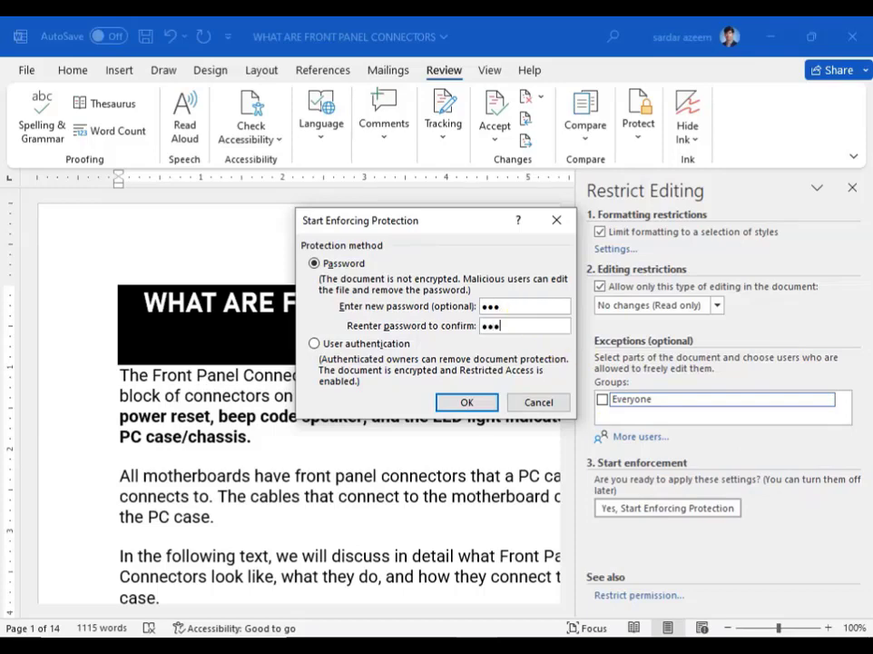
pyautogui.click(449, 402)
pyautogui.click(851, 188)
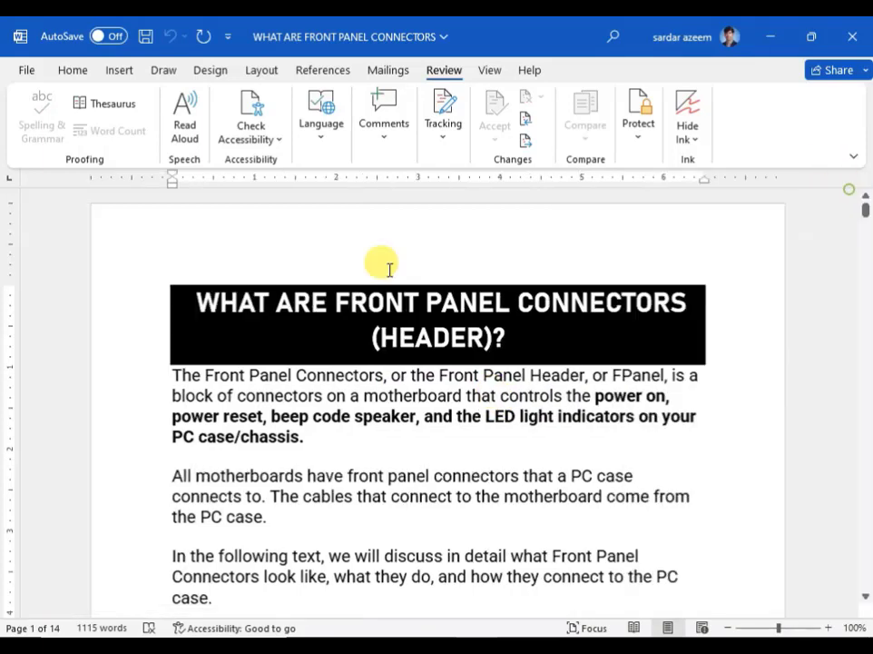
# Try deleting the first two paragraphs to confirm the protected text cannot be edited.
pyautogui.moveTo(172, 366); pyautogui.dragTo(442, 517)
pyautogui.press('Delete')
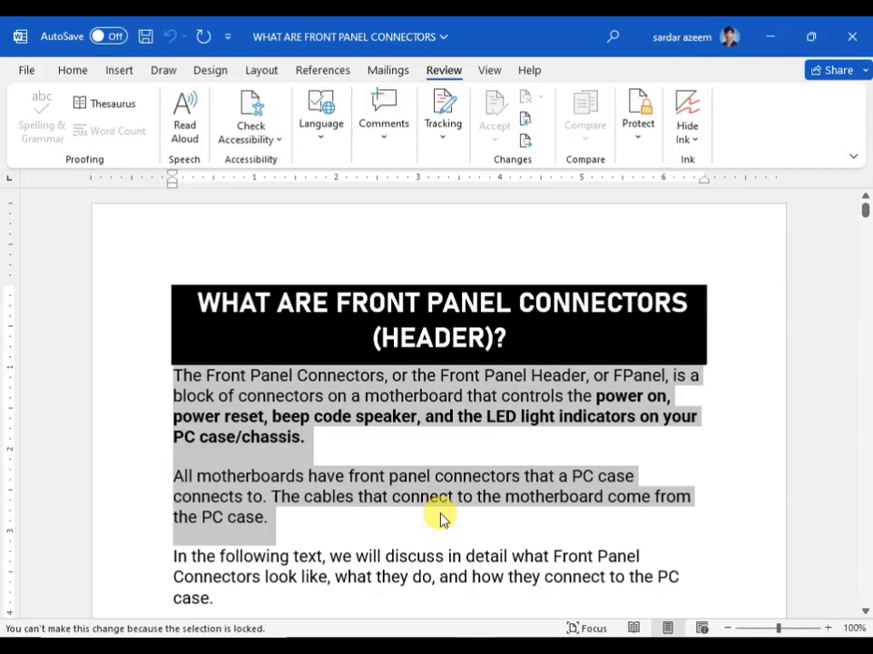
pyautogui.click(419, 520)
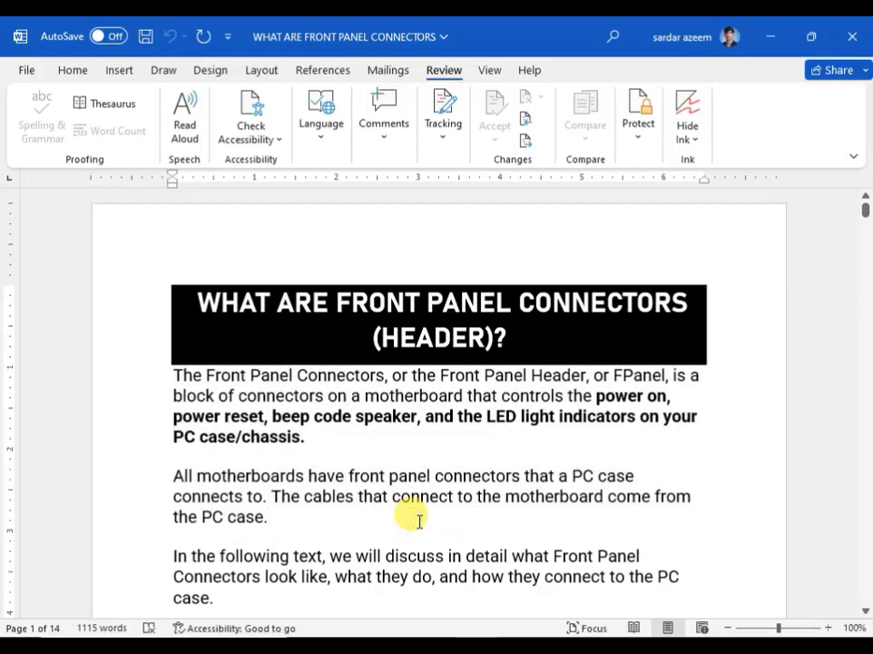
pyautogui.press('Delete')
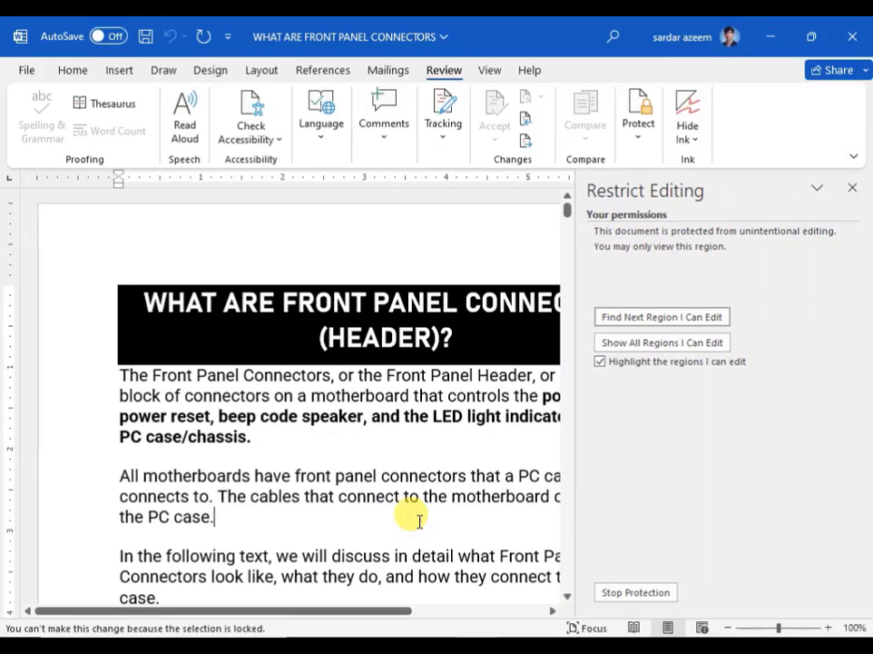
pyautogui.click(851, 188)
# Stop the document protection with its password so the article is editable again.
pyautogui.click(292, 438)
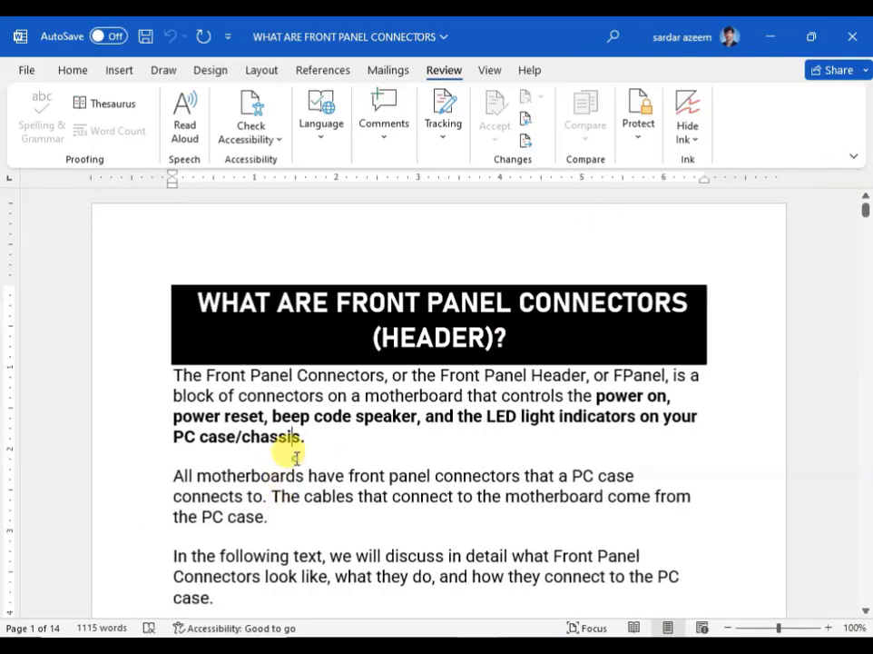
pyautogui.click(622, 137)
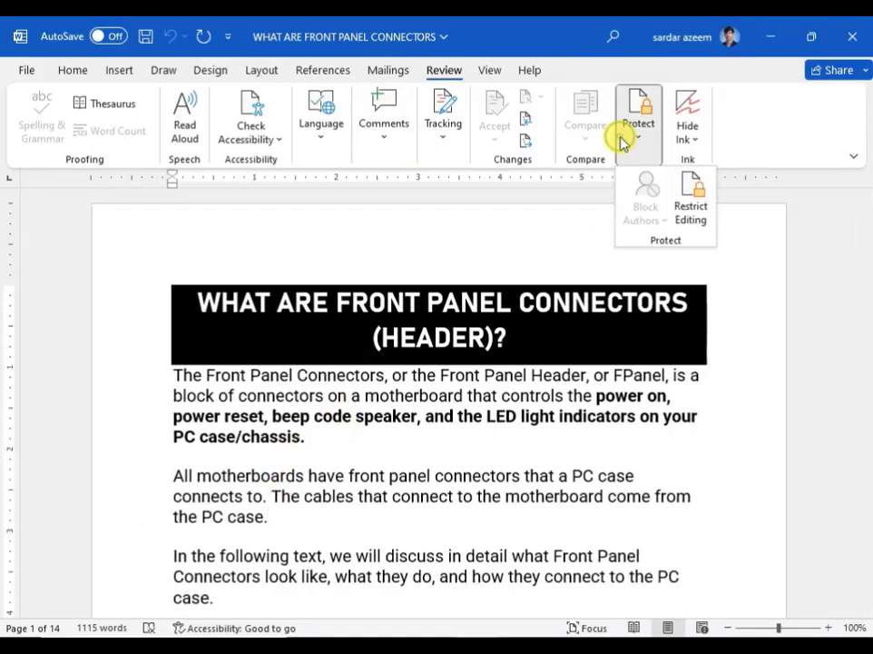
pyautogui.click(707, 206)
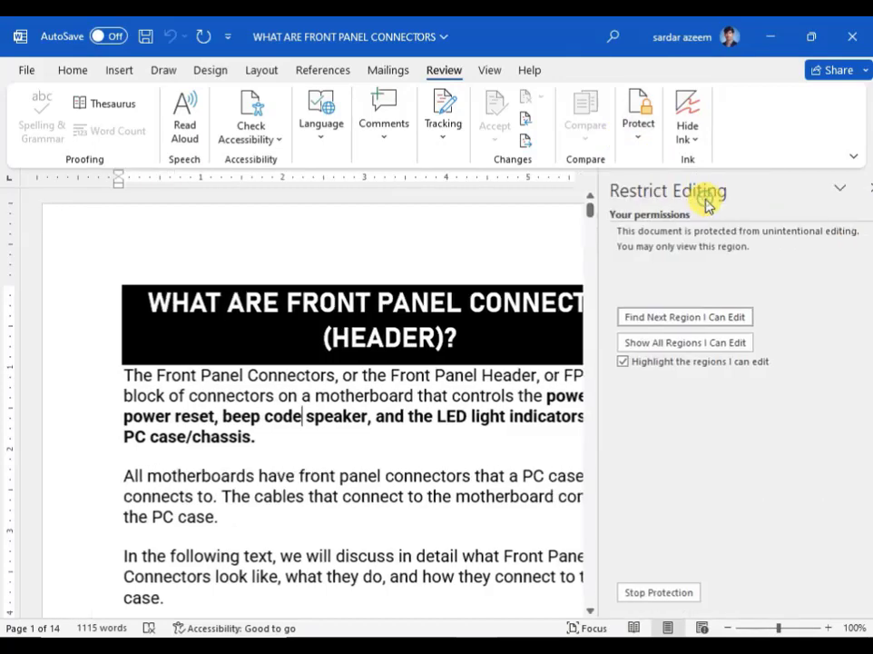
pyautogui.click(635, 591)
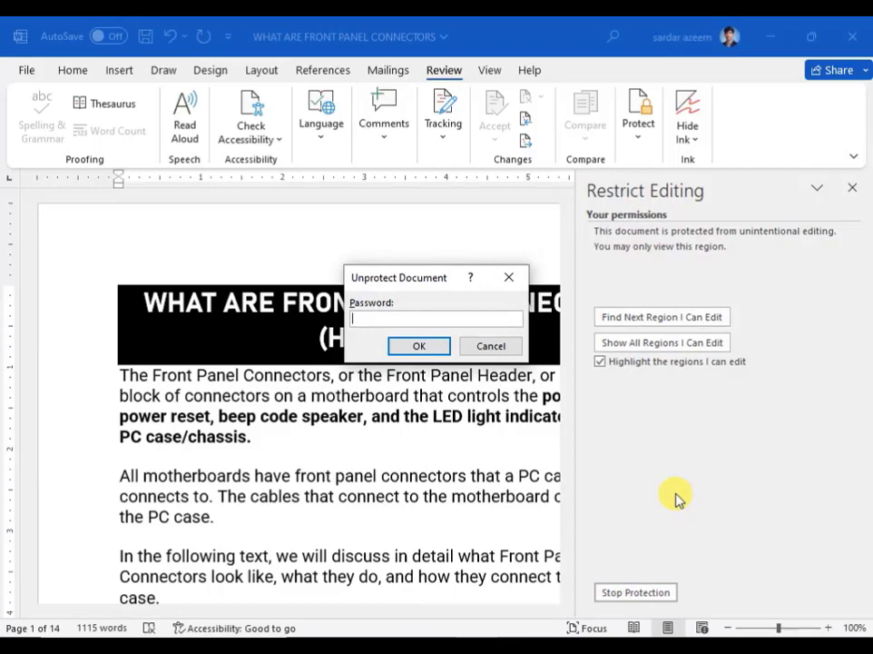
pyautogui.write('1')
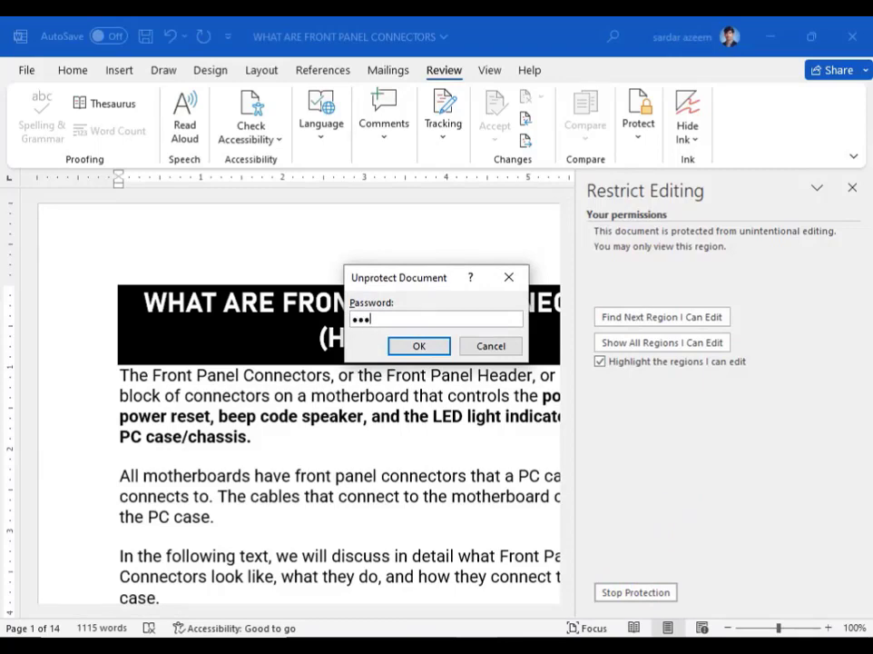
pyautogui.press('Return')
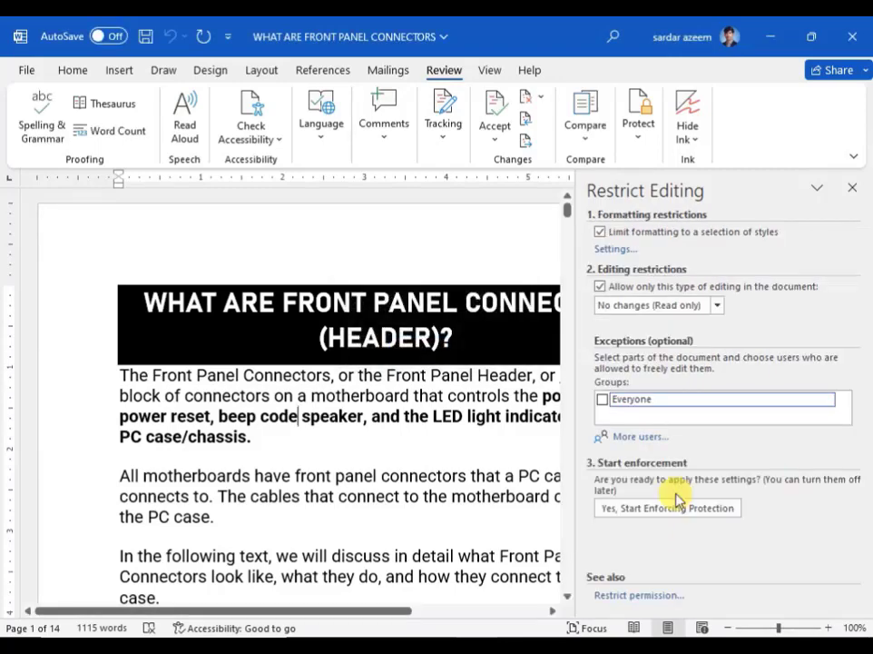
pyautogui.click(852, 186)
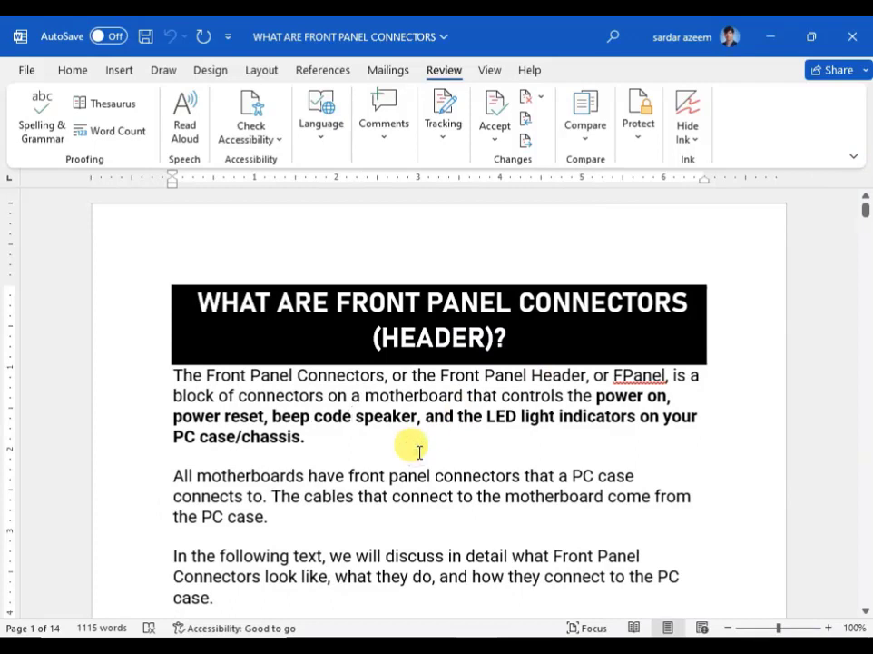
pyautogui.write('jyhjjkg')
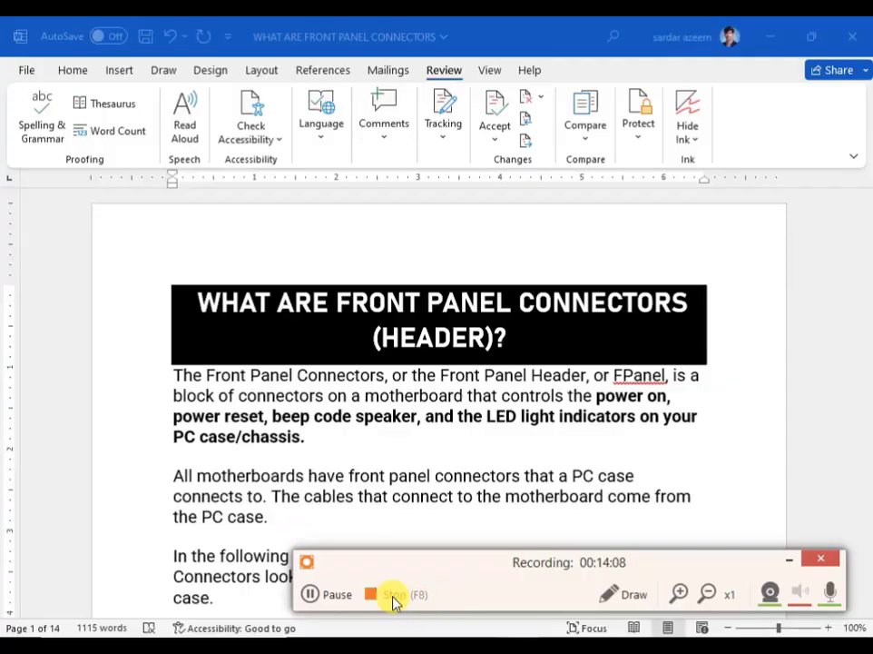
pyautogui.click(390, 600)
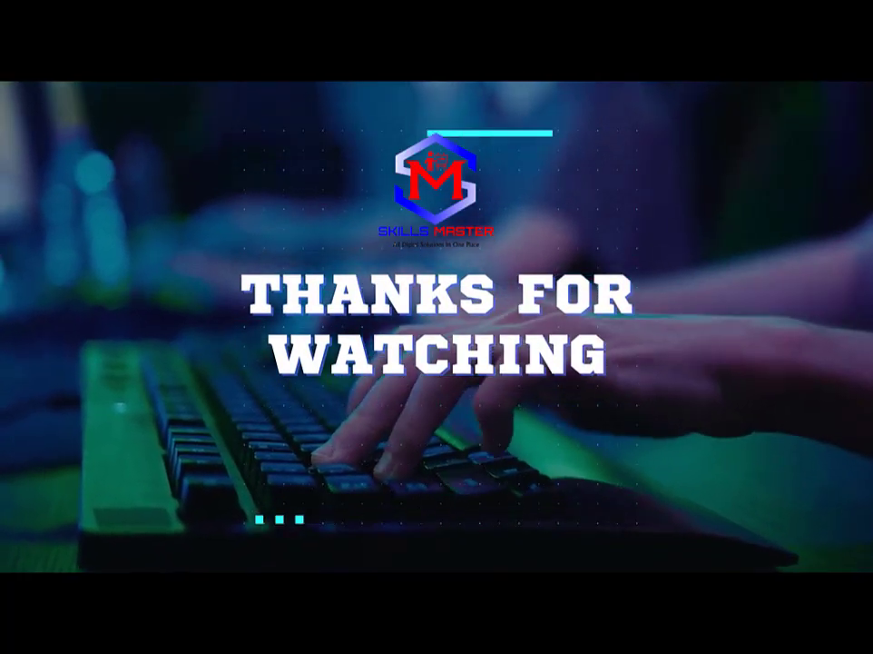